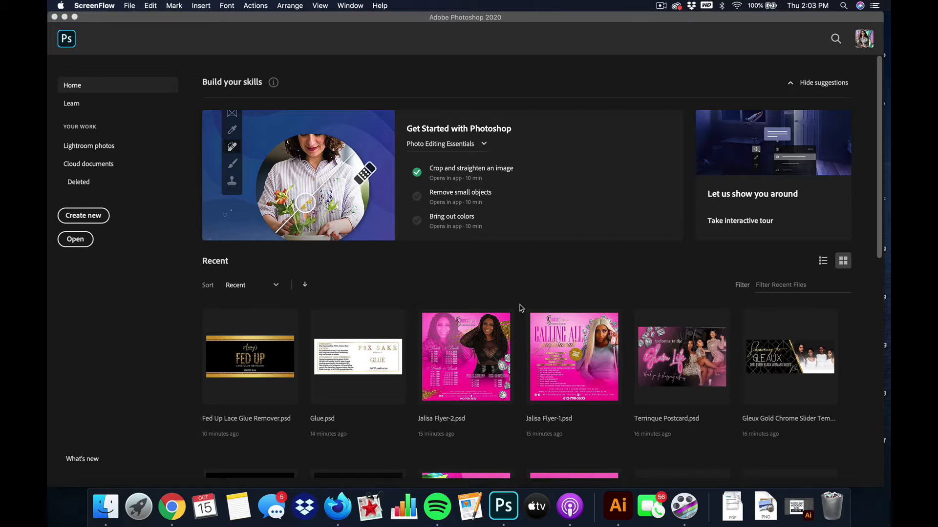
# Start a new document and name it "Edge Control Label".
pyautogui.click(88, 218)
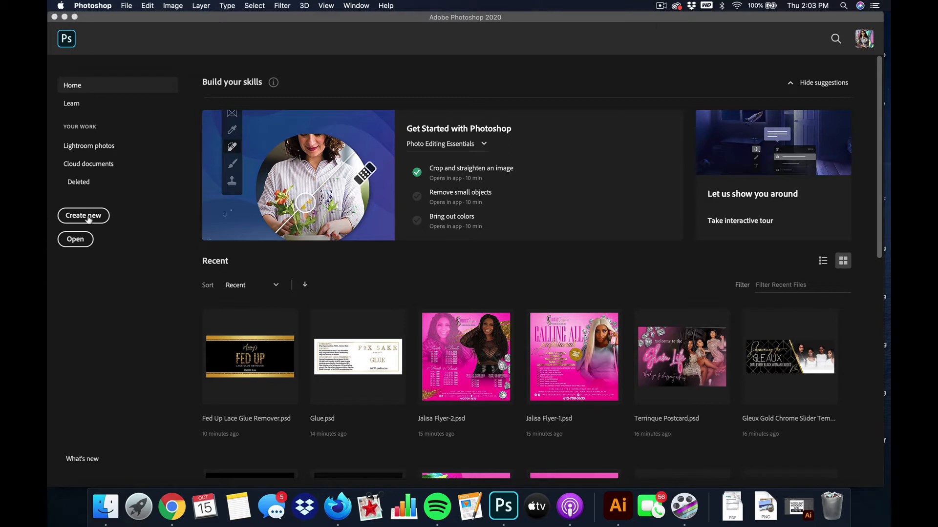
pyautogui.click(88, 218)
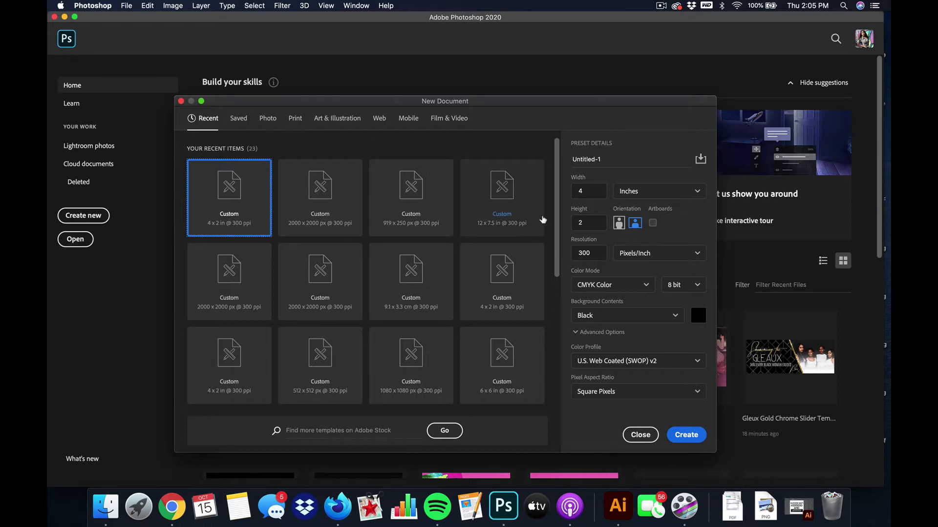
pyautogui.click(612, 160)
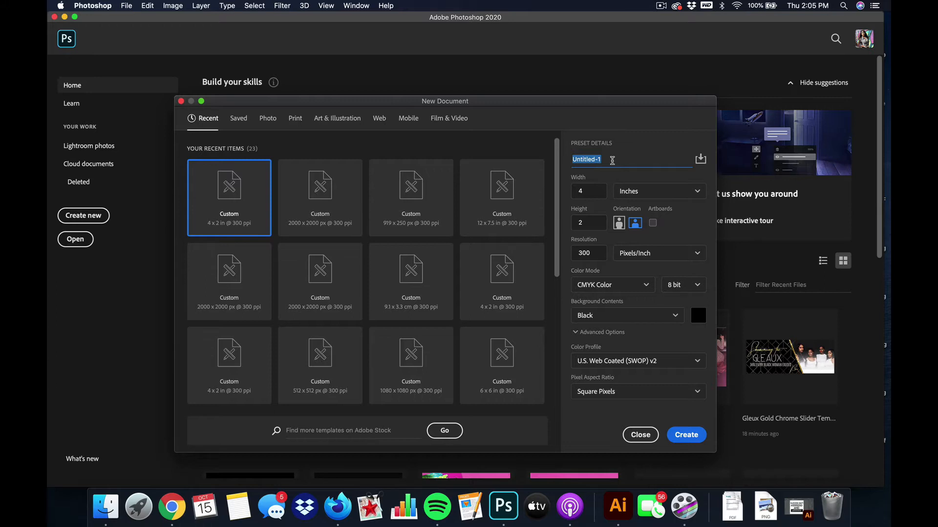
pyautogui.write('Edge cCo')
pyautogui.press('BackSpace')
pyautogui.press('BackSpace')
pyautogui.press('BackSpace')
pyautogui.write('Control Label')
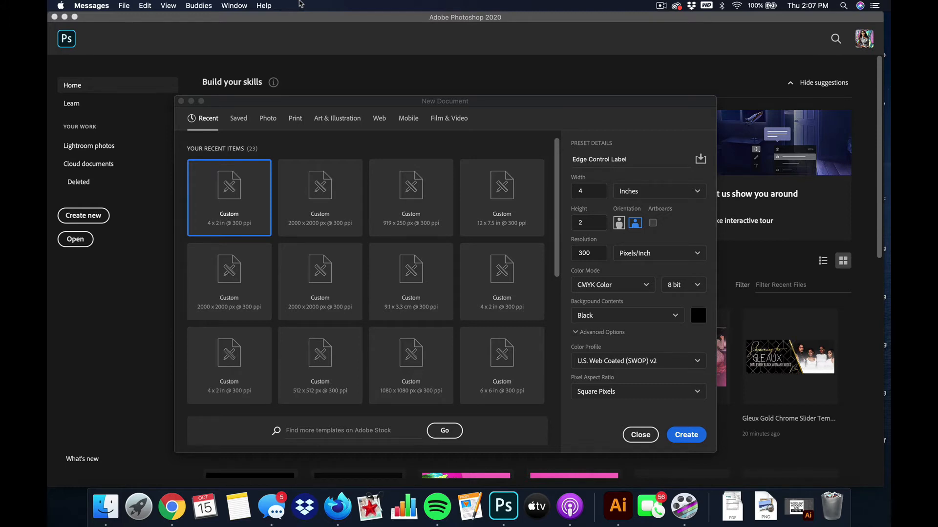
# Set the new document to 2.5 by 2.5 inches with white background contents and create it.
pyautogui.click(585, 194)
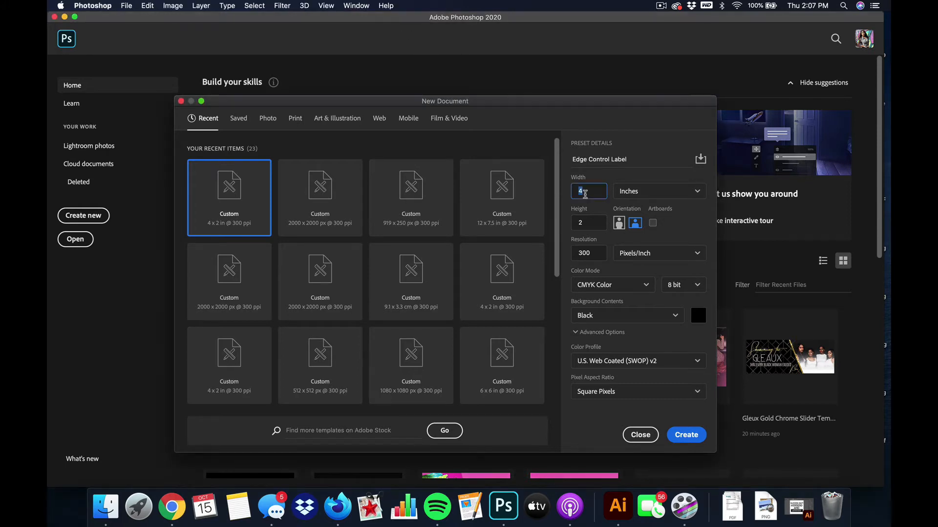
pyautogui.write('2.5')
pyautogui.click(590, 224)
pyautogui.write('2.5')
pyautogui.click(599, 318)
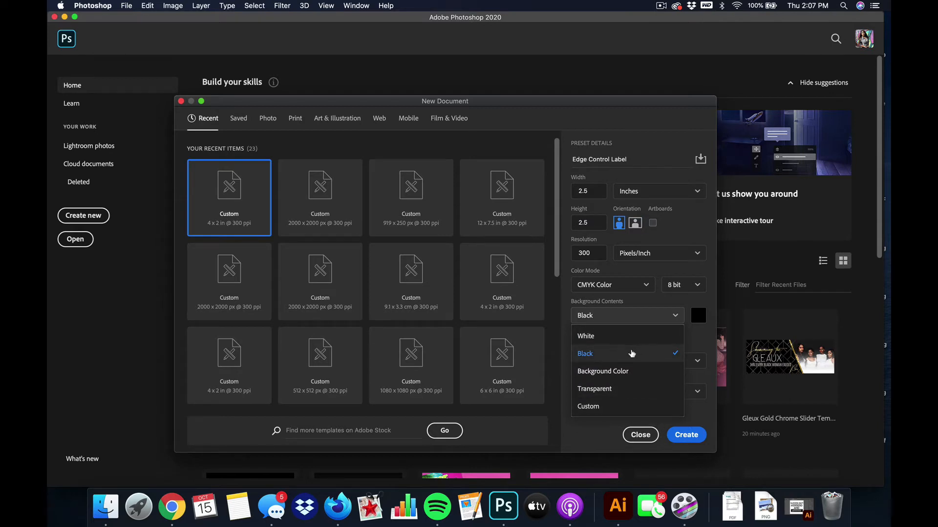
pyautogui.click(635, 337)
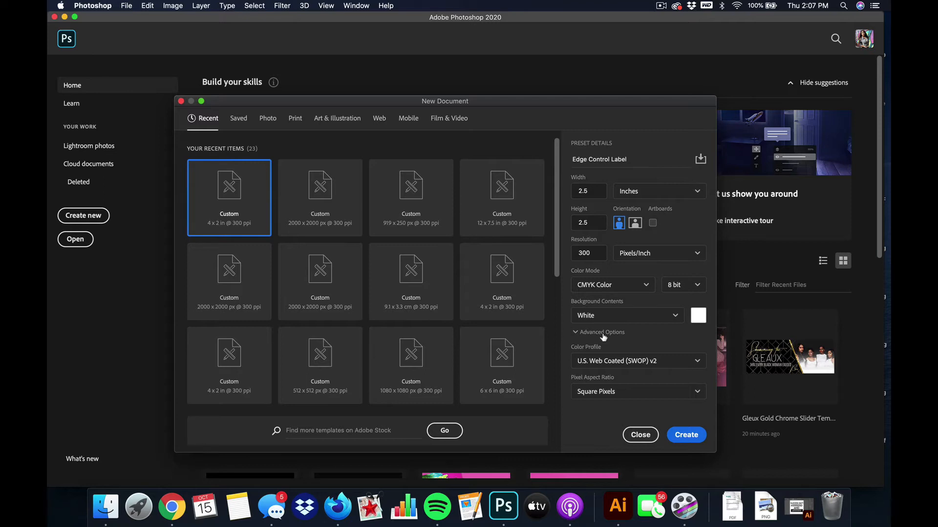
pyautogui.click(693, 437)
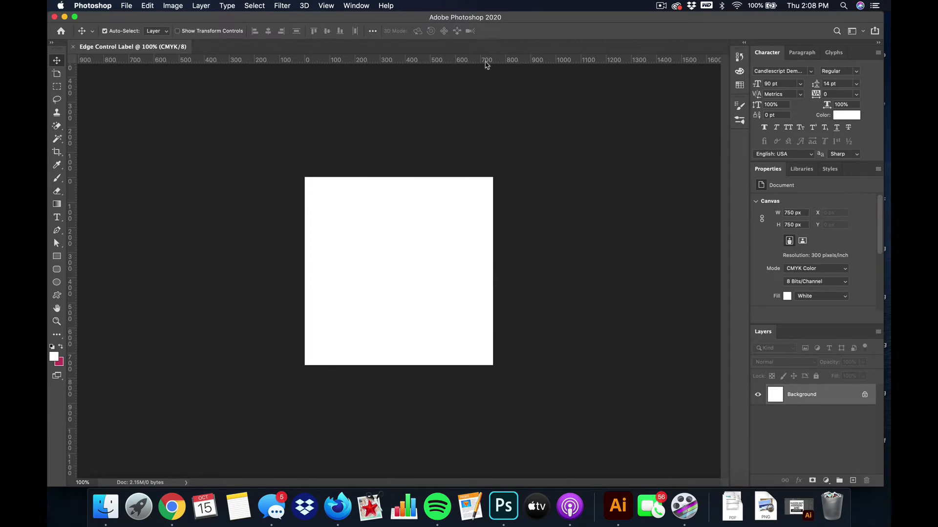
# Place ruler guides along all four edges of the canvas.
pyautogui.click(367, 5)
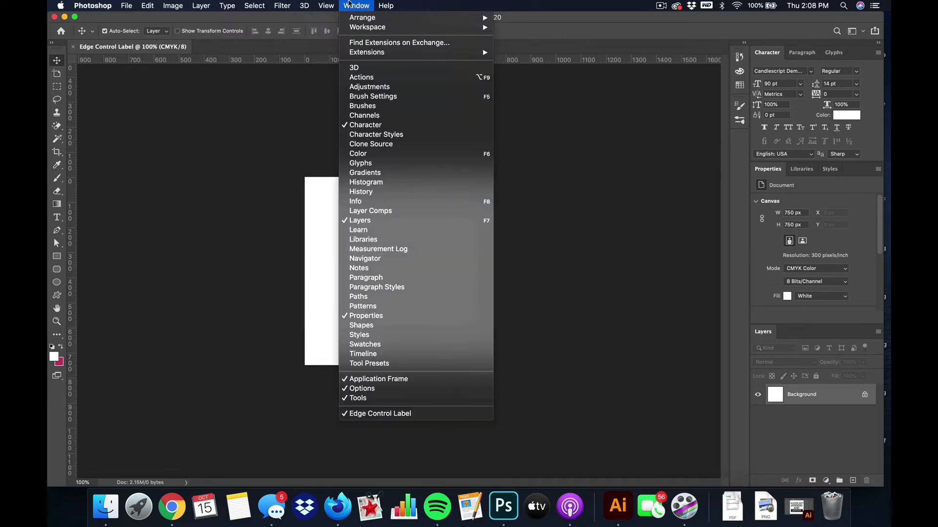
pyautogui.moveTo(320, 3)
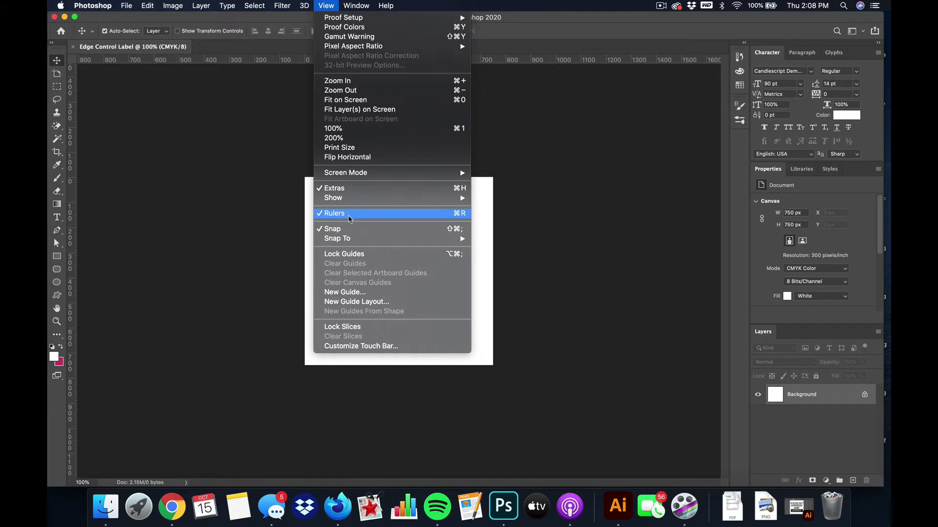
pyautogui.click(325, 5)
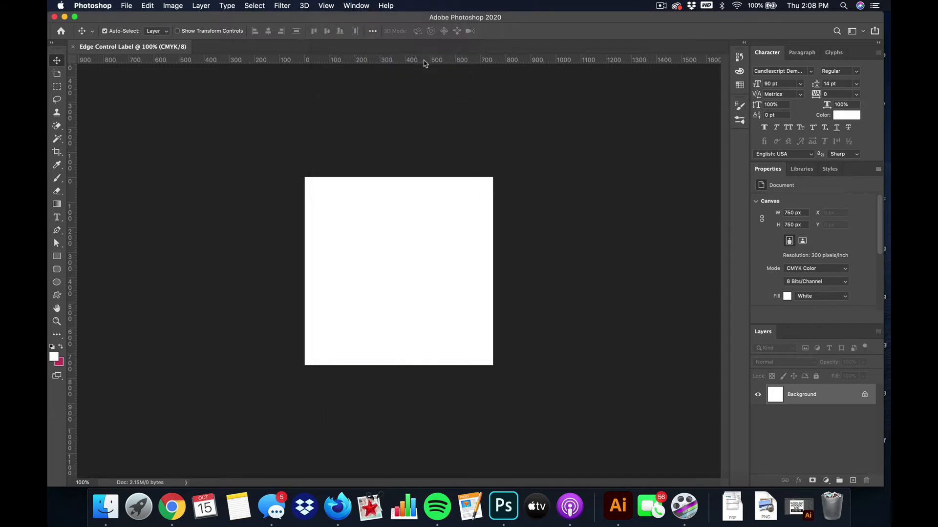
pyautogui.moveTo(425, 63); pyautogui.dragTo(428, 177)
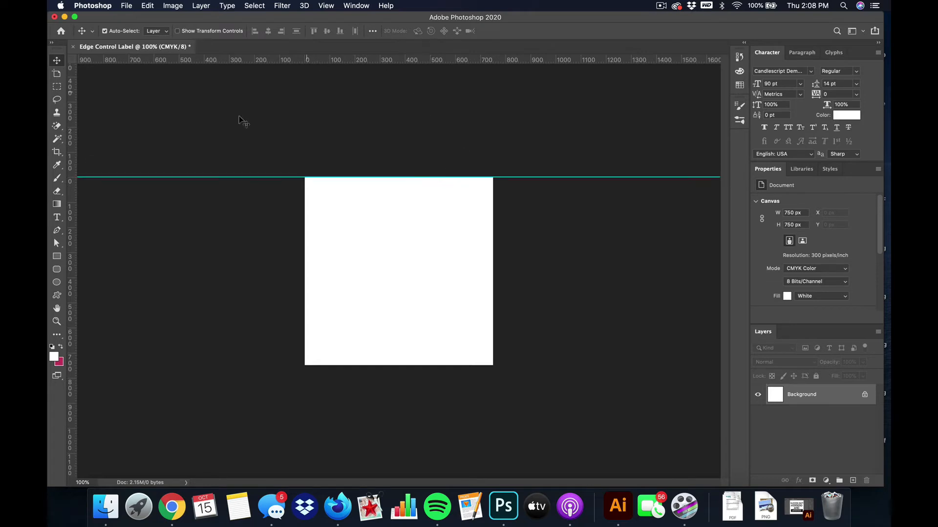
pyautogui.moveTo(72, 112); pyautogui.dragTo(305, 119)
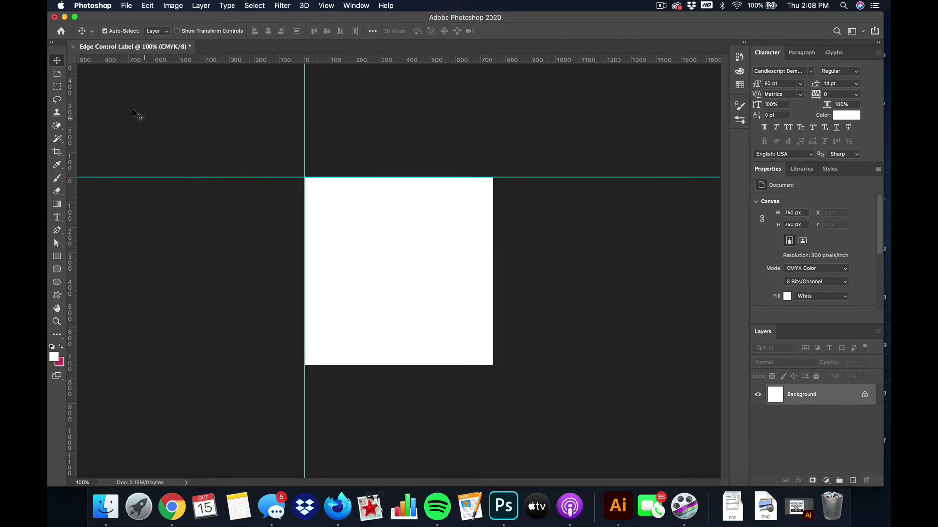
pyautogui.moveTo(76, 128); pyautogui.dragTo(494, 125)
pyautogui.moveTo(440, 61); pyautogui.dragTo(558, 366)
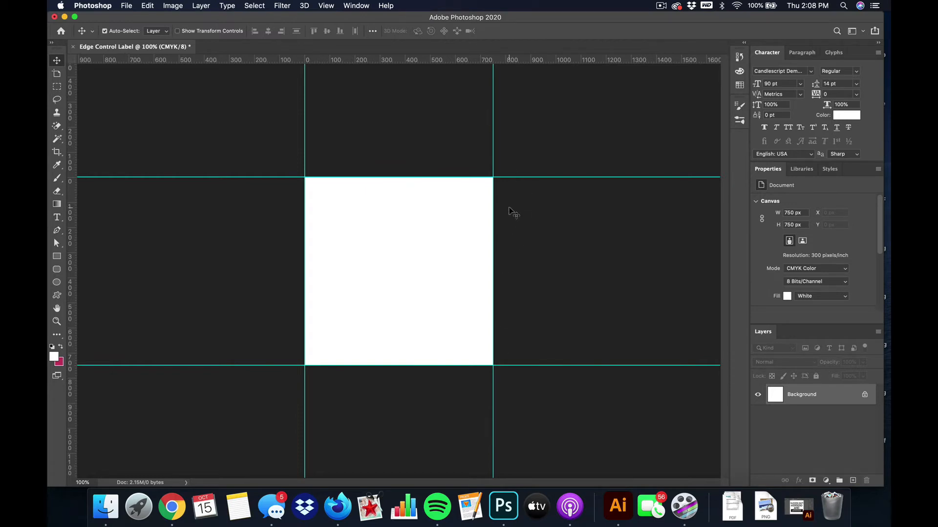
# Enlarge the canvas to 2.75 by 2.75 inches with a white canvas extension color.
pyautogui.click(146, 5)
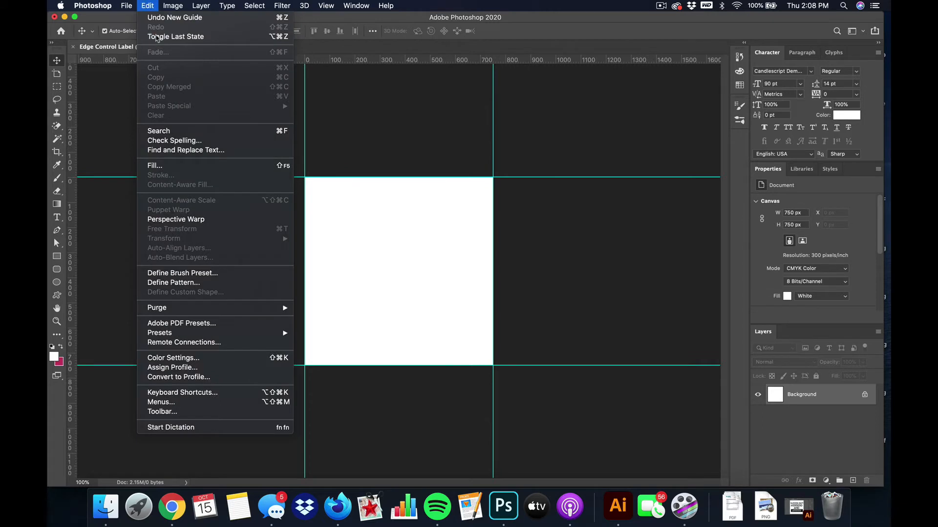
pyautogui.moveTo(173, 5)
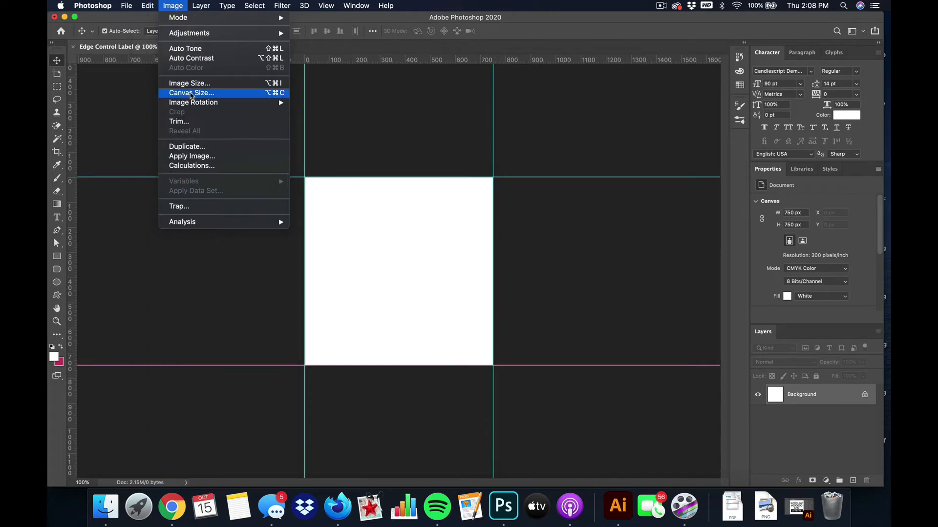
pyautogui.click(191, 95)
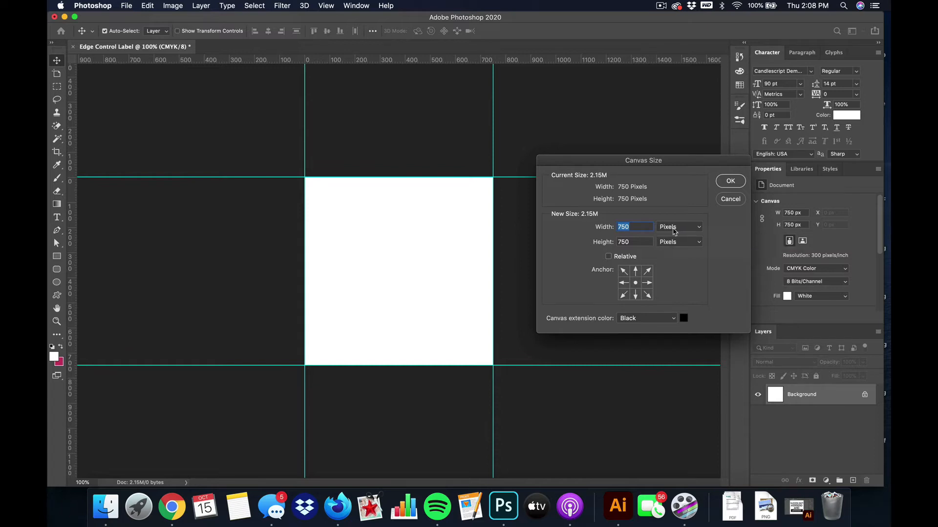
pyautogui.click(674, 231)
pyautogui.click(677, 237)
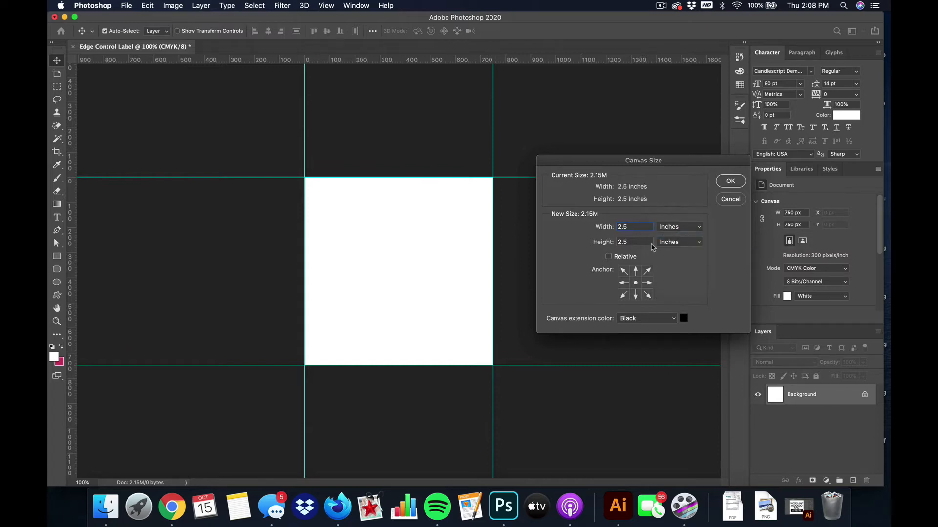
pyautogui.click(619, 227)
pyautogui.write('2.75')
pyautogui.moveTo(623, 242); pyautogui.dragTo(643, 242)
pyautogui.write('75')
pyautogui.click(656, 318)
pyautogui.click(650, 310)
pyautogui.click(731, 182)
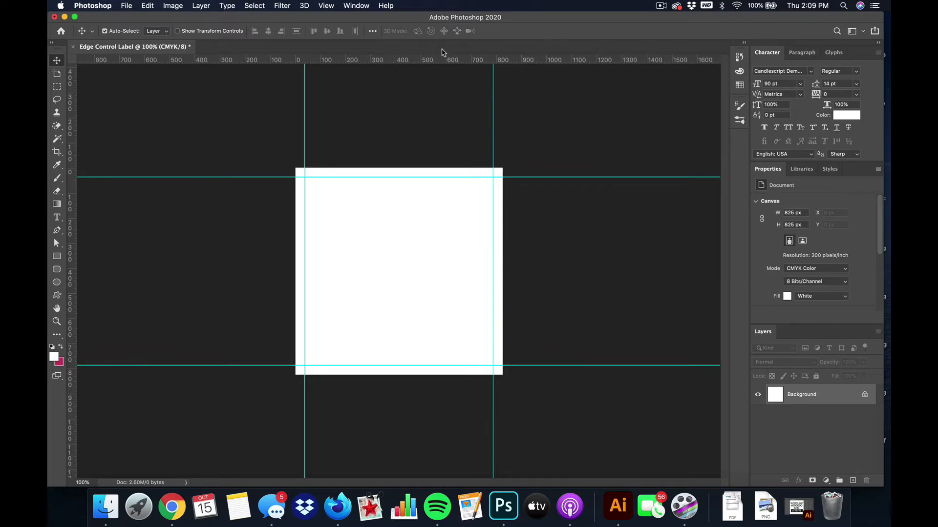
# Add a second guide on each side, midway between the existing guide and the enlarged canvas edge.
pyautogui.moveTo(432, 59); pyautogui.dragTo(458, 173)
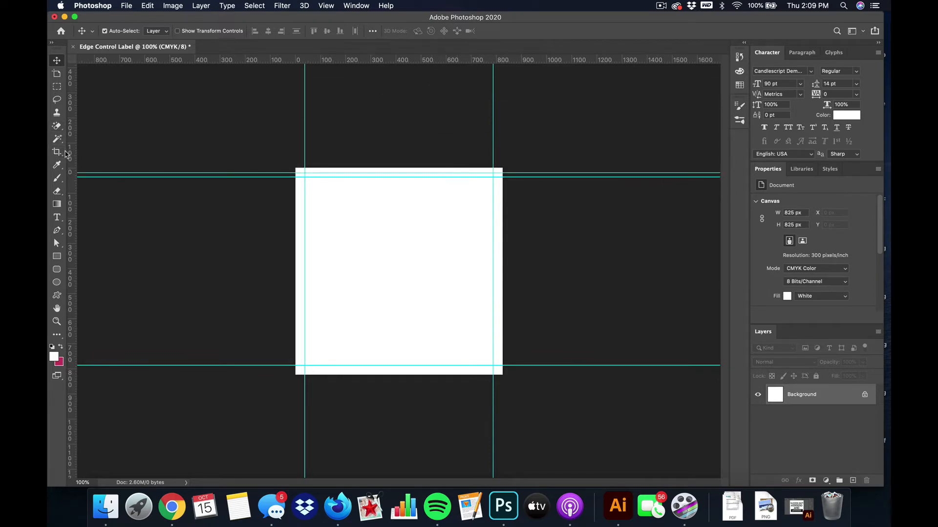
pyautogui.moveTo(70, 155); pyautogui.dragTo(497, 192)
pyautogui.moveTo(73, 190); pyautogui.dragTo(301, 189)
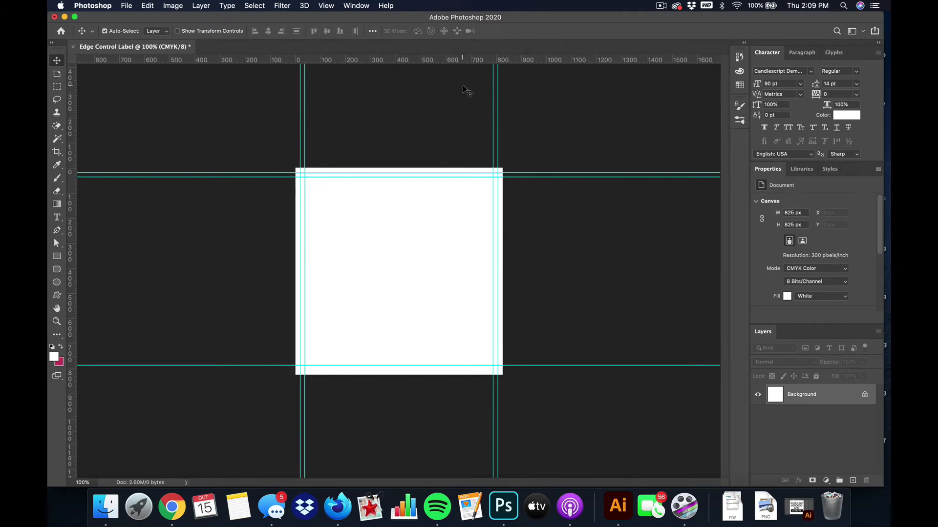
pyautogui.moveTo(452, 60); pyautogui.dragTo(528, 370)
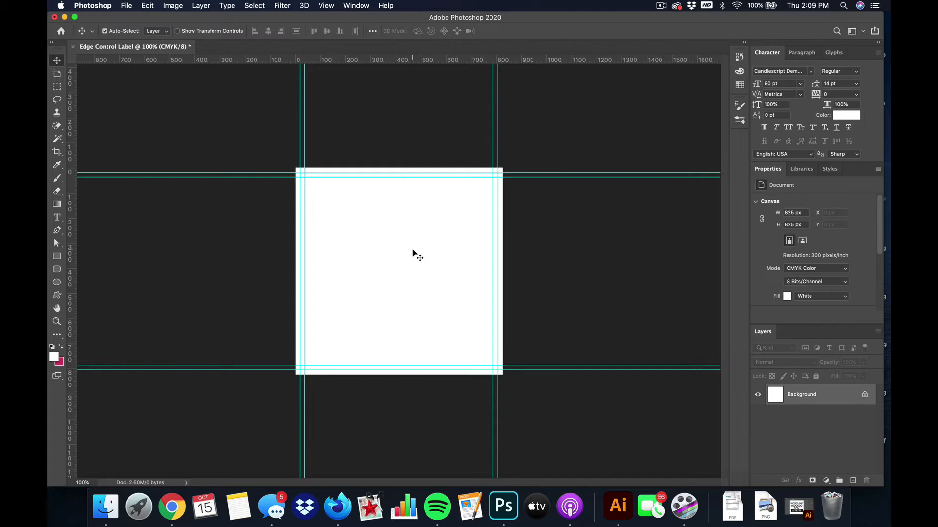
# Draw a dark red filled ellipse of about 826 by 827 px covering the full canvas.
pyautogui.click(57, 282)
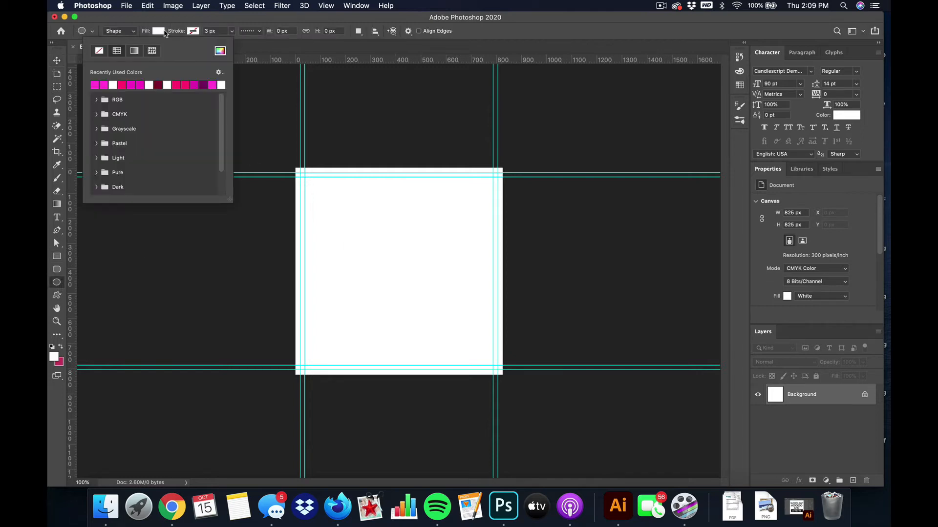
pyautogui.click(160, 31)
pyautogui.click(158, 85)
pyautogui.click(57, 284)
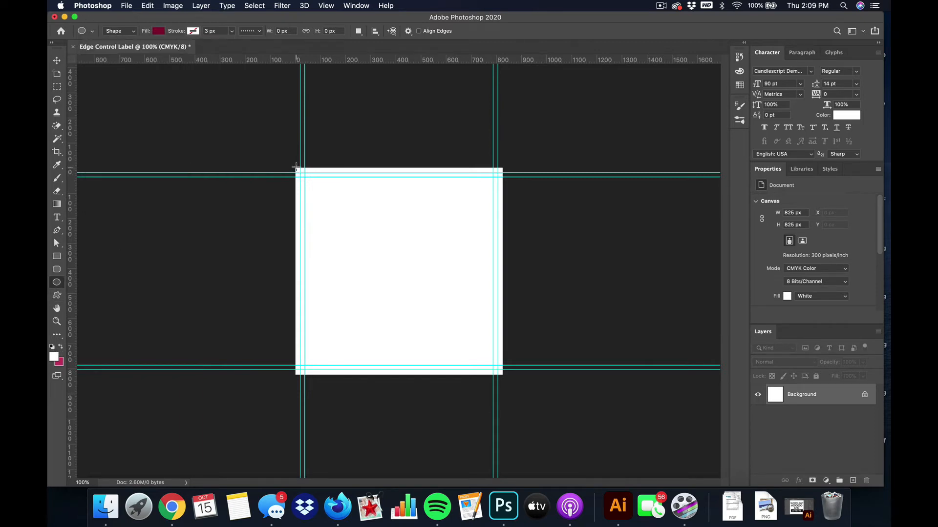
pyautogui.moveTo(295, 167); pyautogui.dragTo(503, 375)
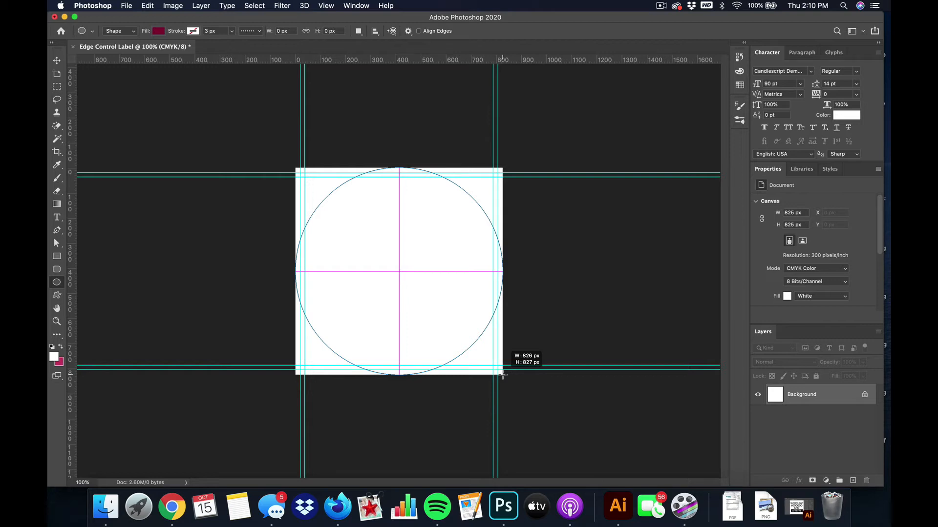
pyautogui.moveTo(504, 376); pyautogui.dragTo(504, 376)
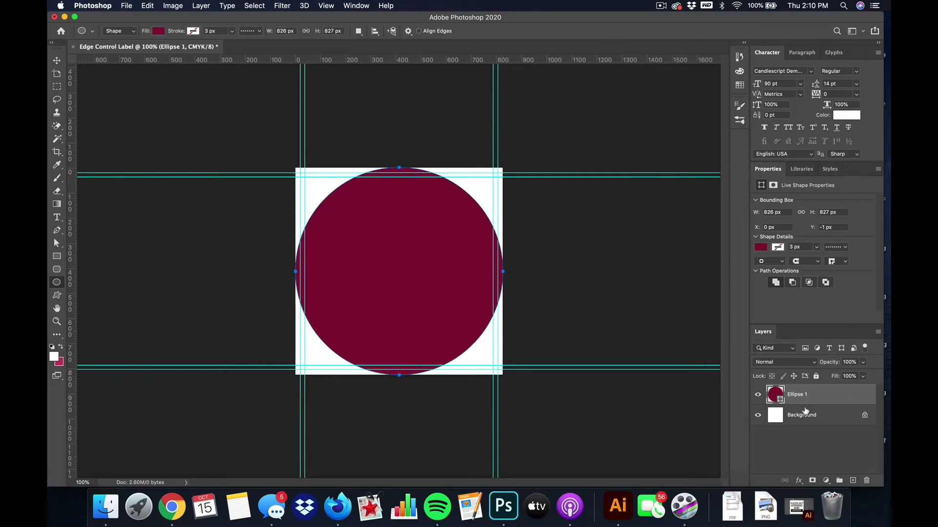
# Change the ellipse's fill color to black (#000000).
pyautogui.doubleClick(776, 398)
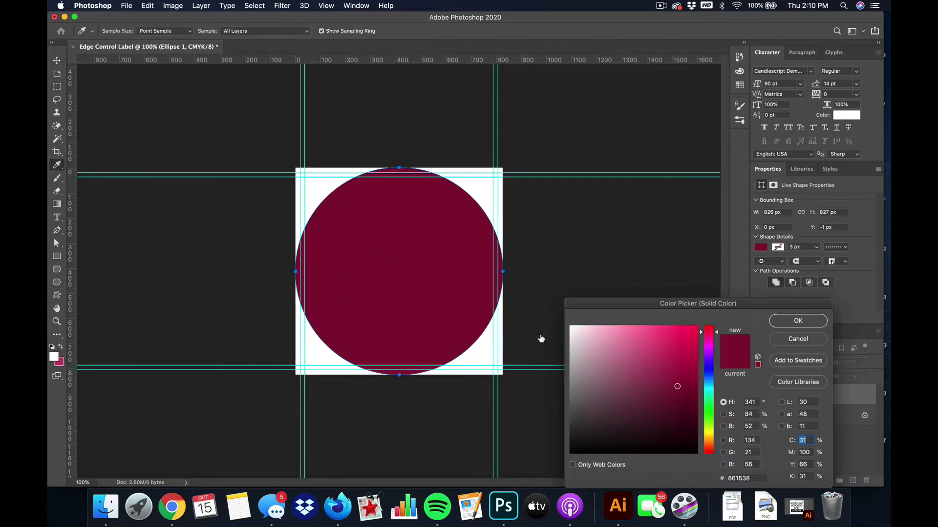
pyautogui.moveTo(670, 447); pyautogui.dragTo(679, 471)
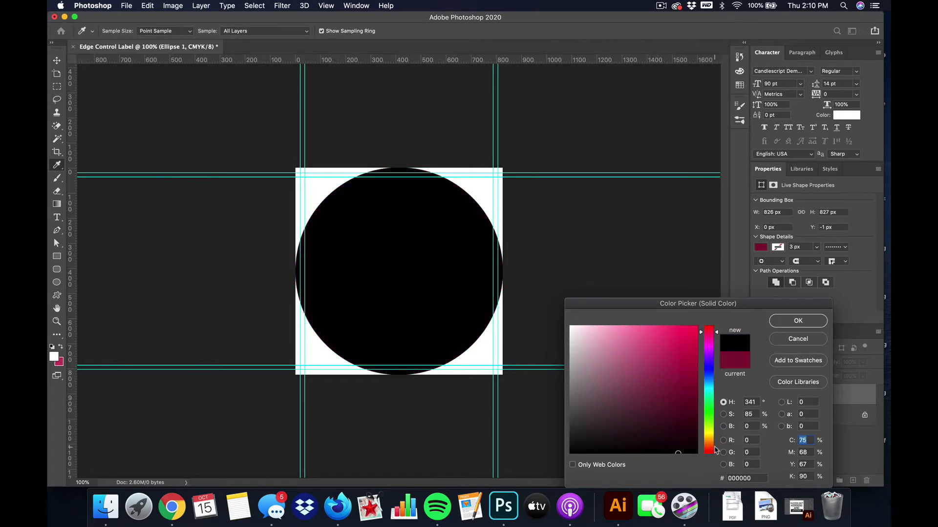
pyautogui.click(803, 323)
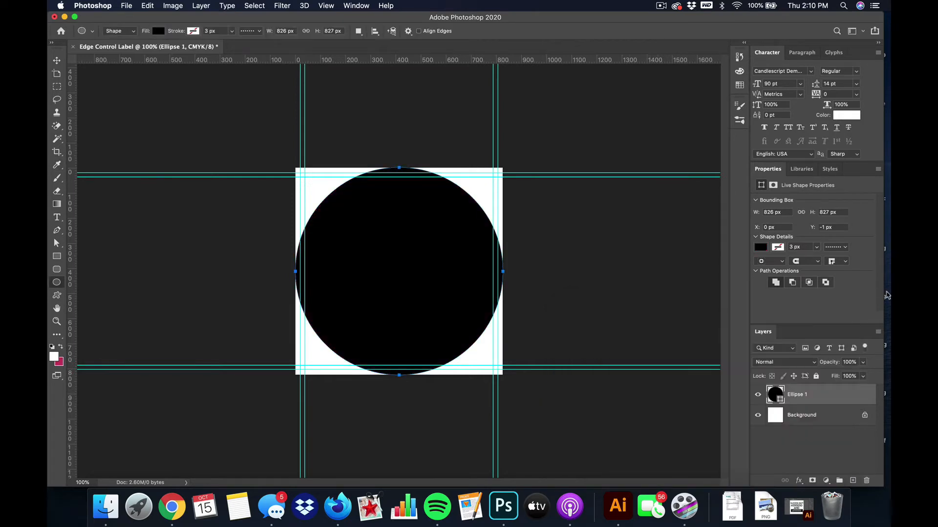
# Duplicate the black ellipse layer, keeping the default copy name.
pyautogui.click(57, 60)
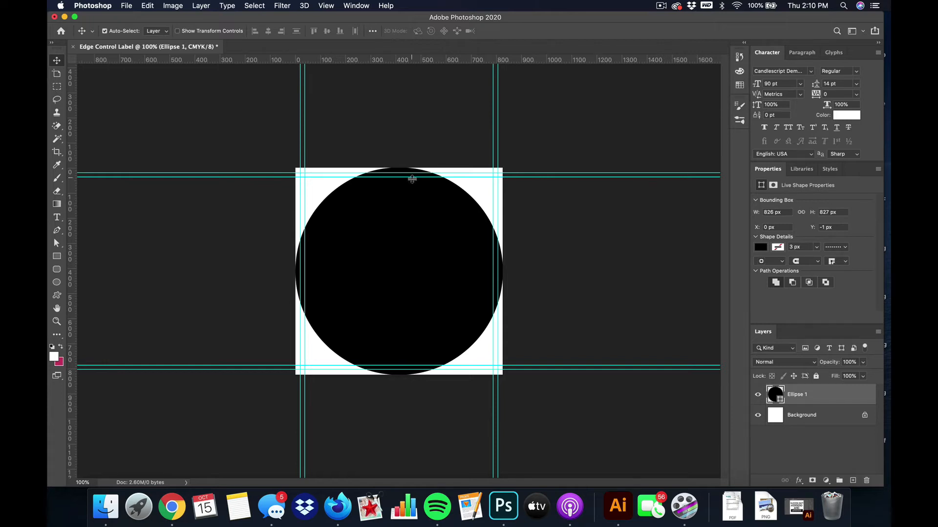
pyautogui.click(224, 6)
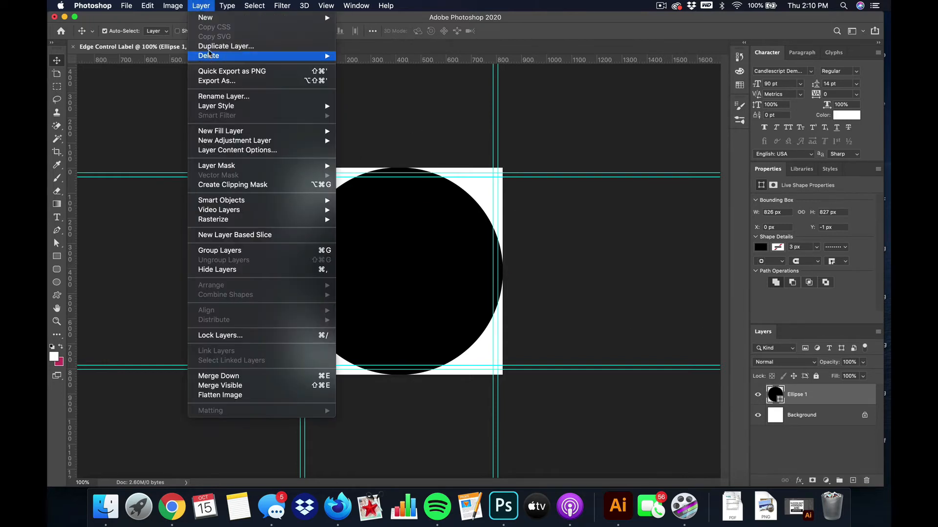
pyautogui.click(229, 52)
pyautogui.click(627, 143)
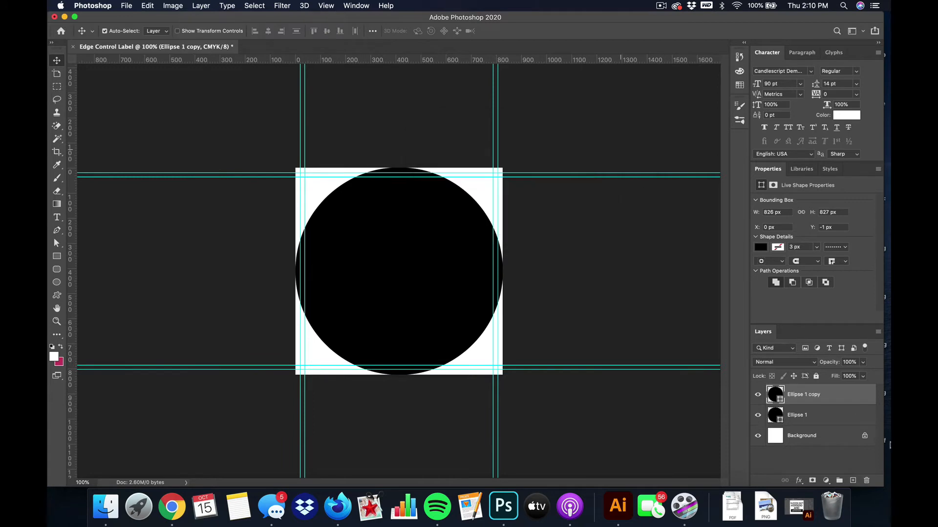
# Add a 76 px inside Stroke with a gold linear gradient to the copied ellipse layer.
pyautogui.click(798, 481)
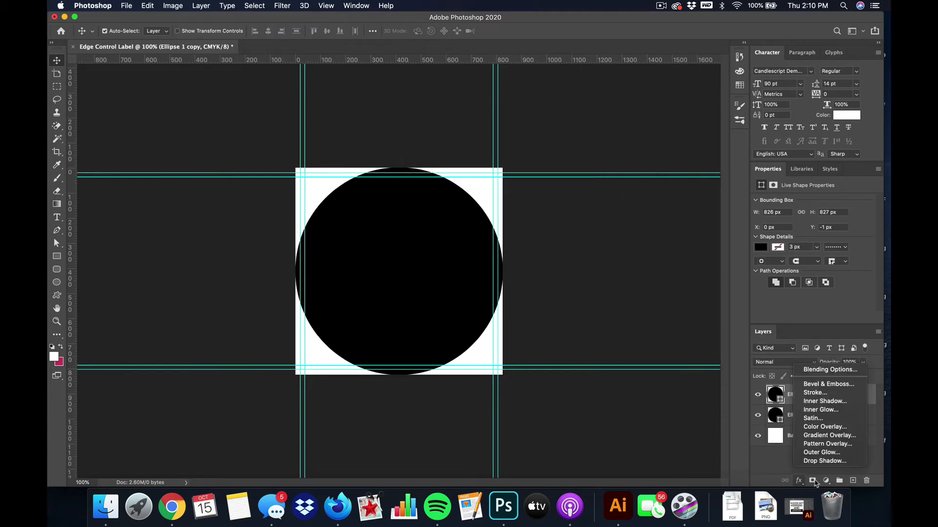
pyautogui.click(823, 393)
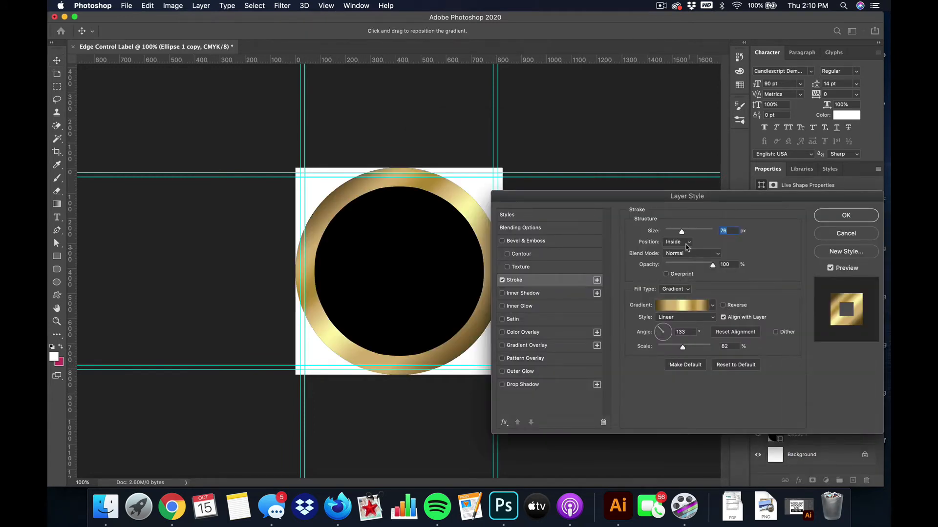
pyautogui.click(826, 216)
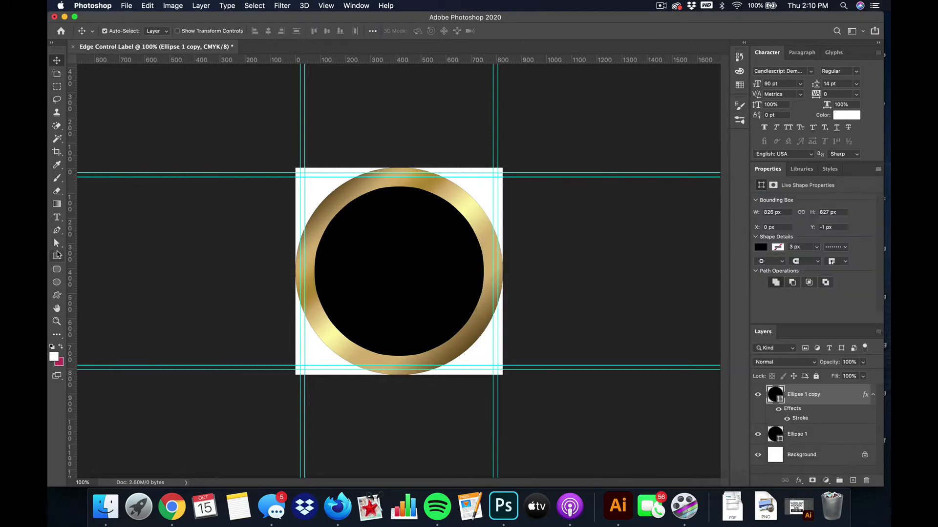
# Remove the fill color from the copied ellipse so that only its gold stroke remains.
pyautogui.press('u')
pyautogui.click(159, 32)
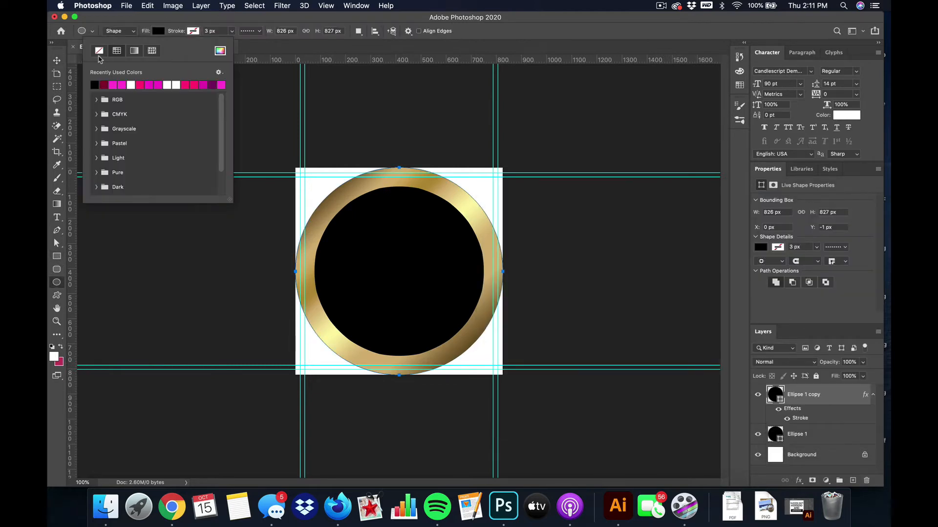
pyautogui.click(99, 51)
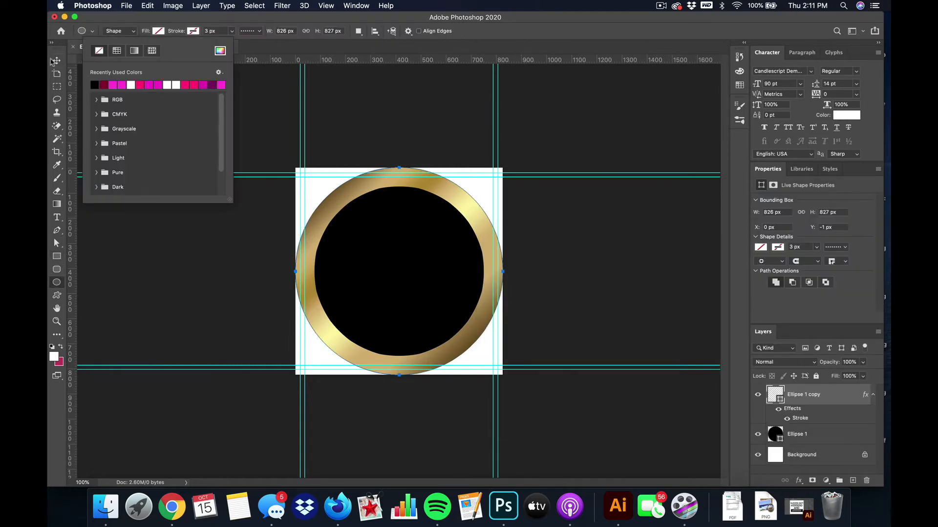
pyautogui.click(55, 60)
# Toggle the copied ellipse layer's visibility to compare the label with and without the gold border.
pyautogui.click(756, 396)
pyautogui.click(757, 396)
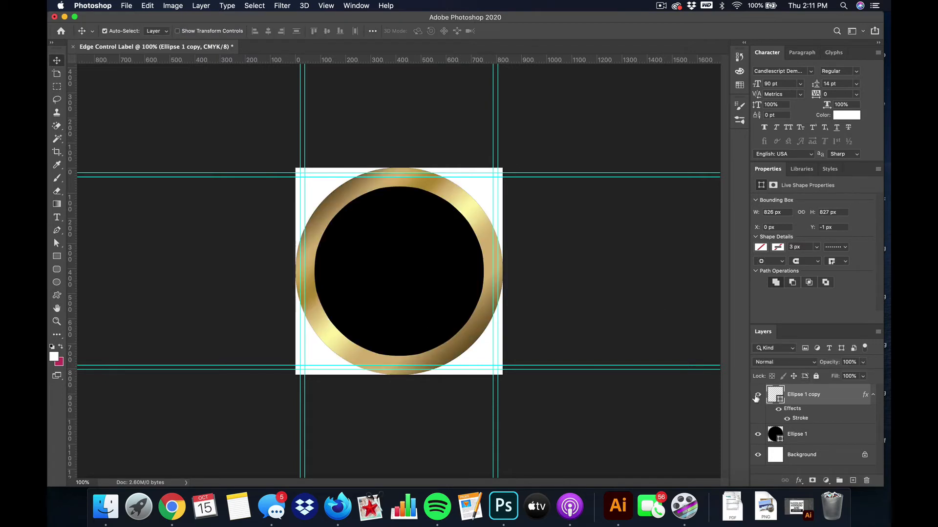
pyautogui.click(757, 396)
pyautogui.click(757, 396)
pyautogui.click(756, 396)
pyautogui.click(757, 395)
pyautogui.click(758, 395)
pyautogui.click(789, 441)
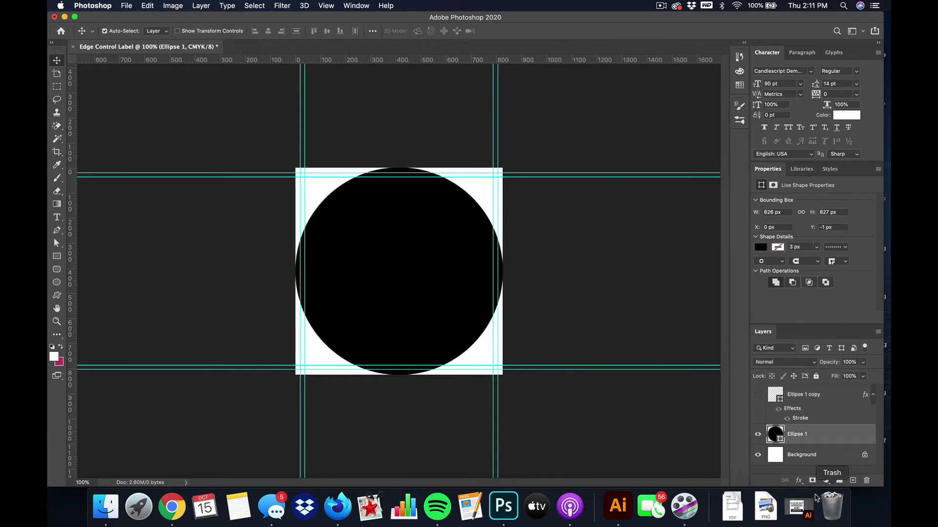
pyautogui.click(799, 480)
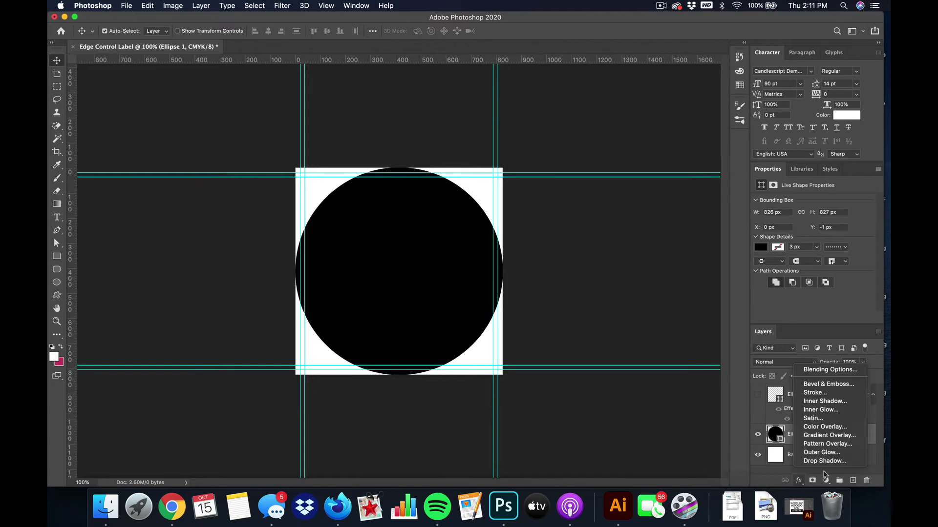
pyautogui.click(815, 392)
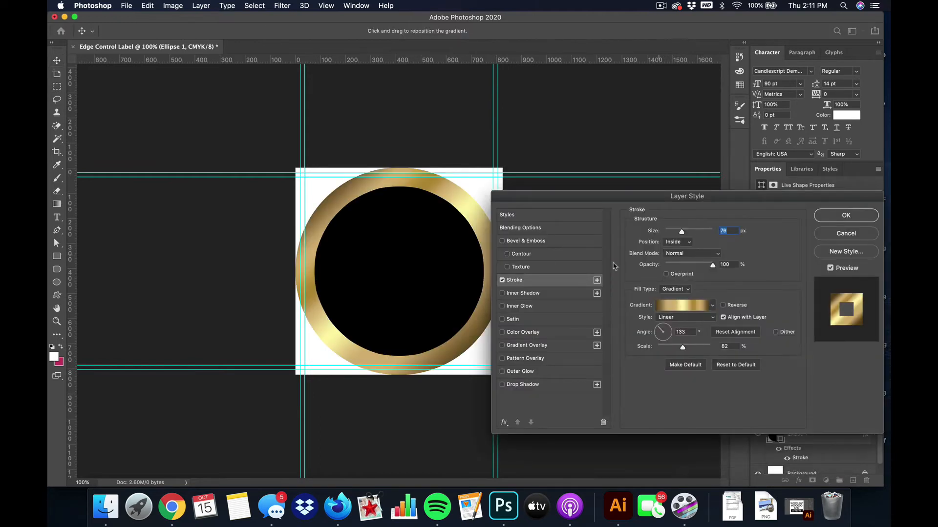
pyautogui.click(845, 234)
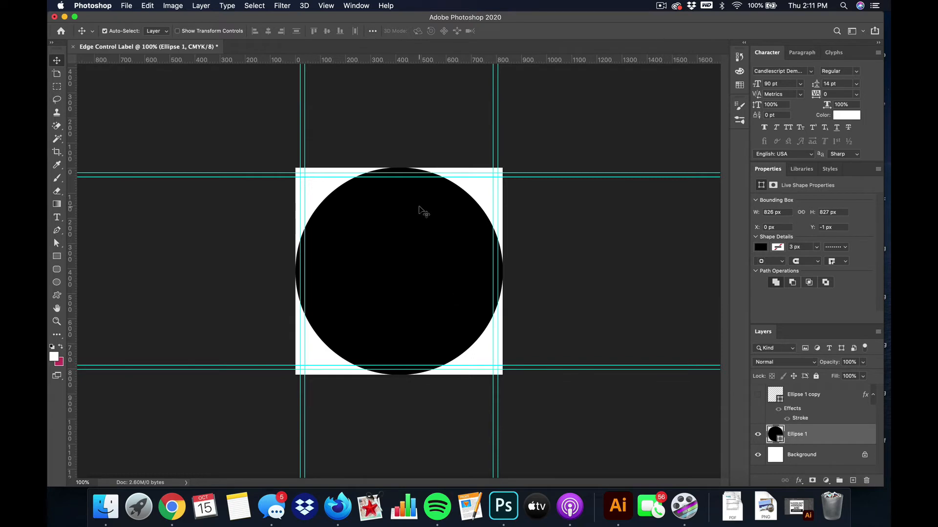
pyautogui.click(758, 395)
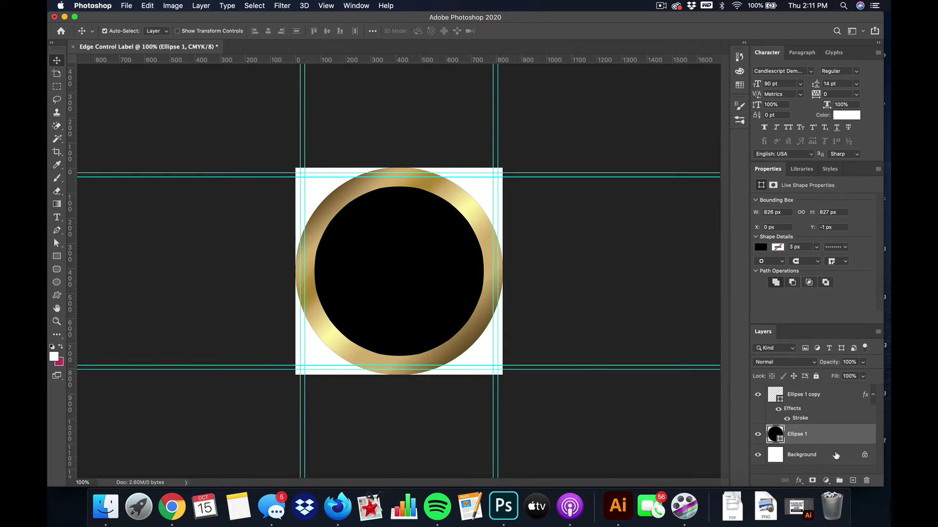
# Open the copied ellipse layer's Stroke settings and browse the gradient presets available for it.
pyautogui.click(799, 419)
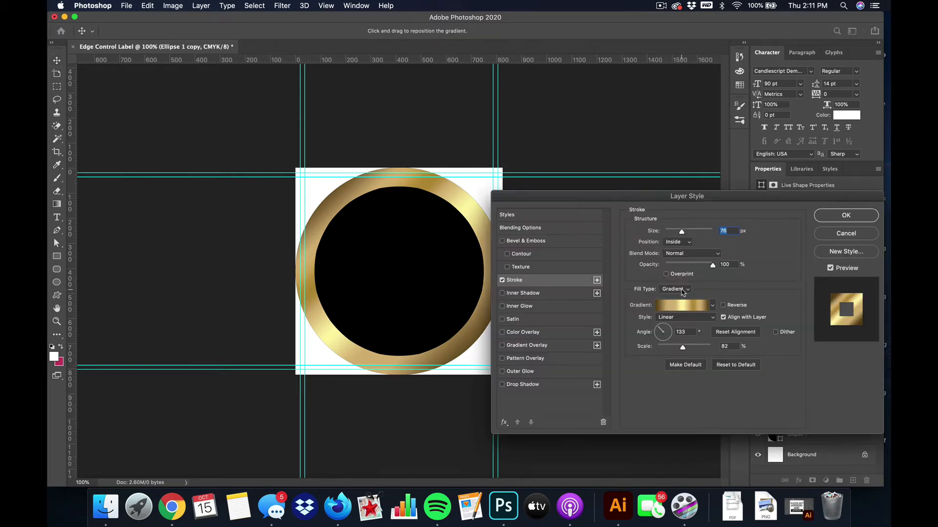
pyautogui.click(712, 306)
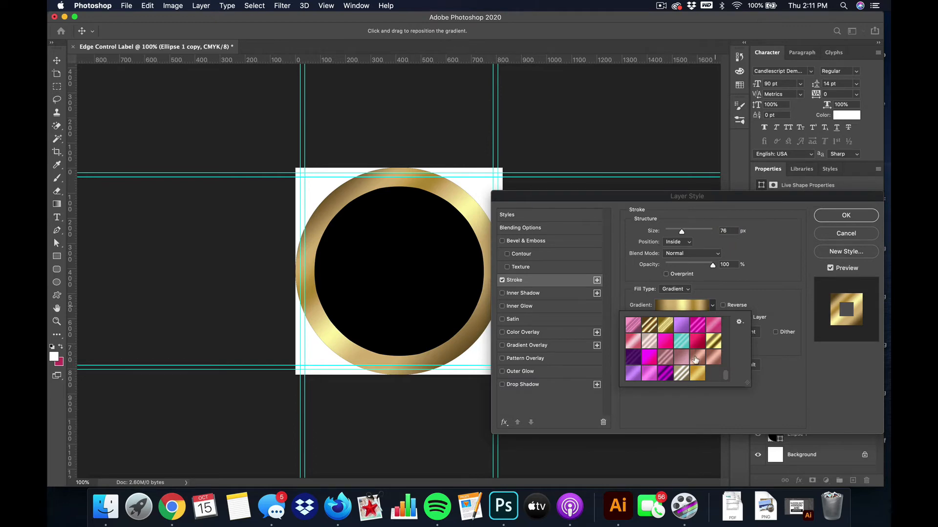
pyautogui.scroll(10, 693, 360)
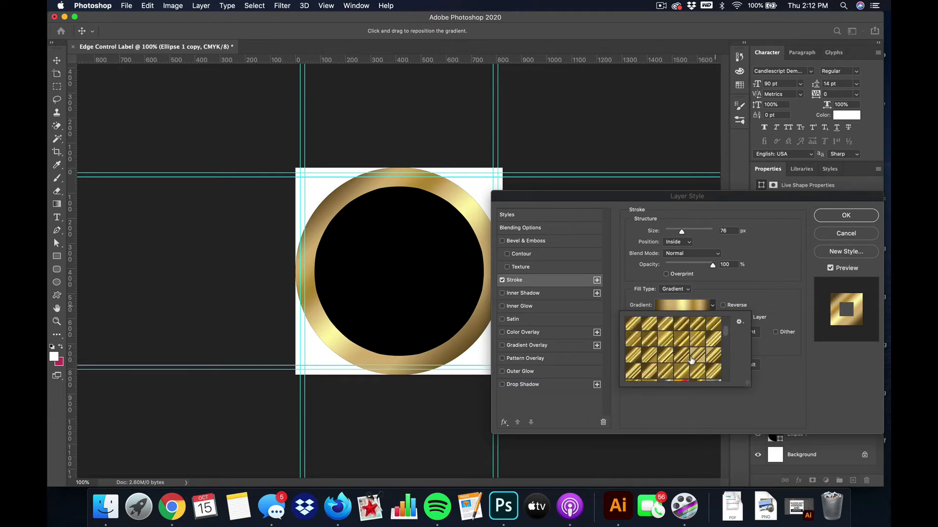
pyautogui.scroll(4, 691, 360)
pyautogui.scroll(-10, 689, 362)
pyautogui.scroll(5, 689, 363)
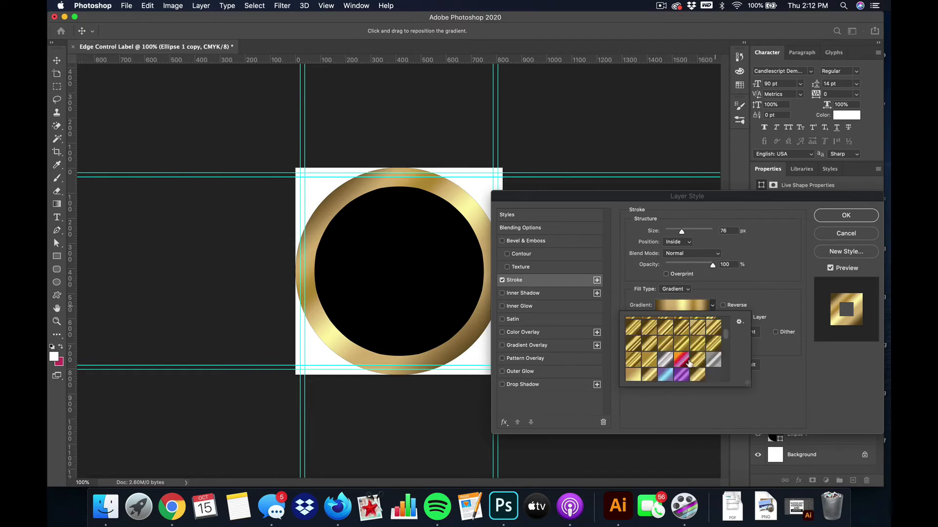
pyautogui.scroll(2, 689, 362)
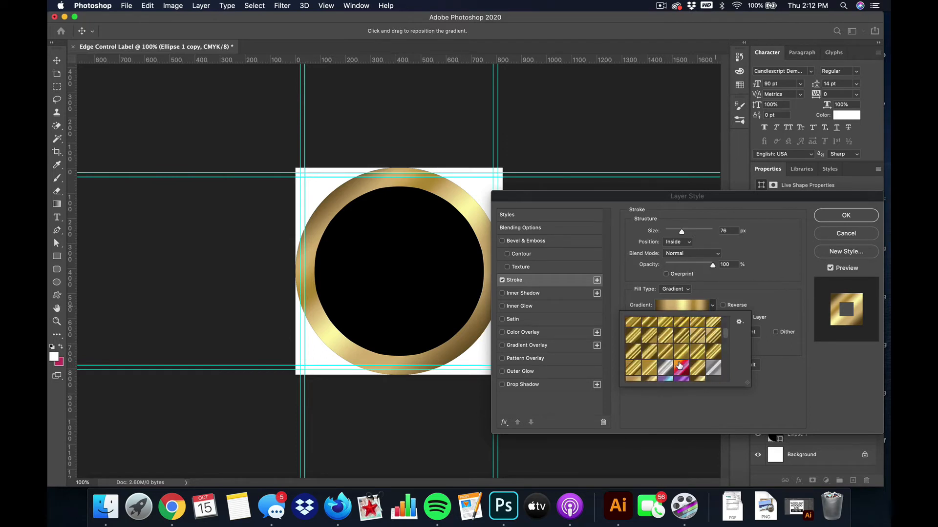
pyautogui.scroll(-2, 679, 365)
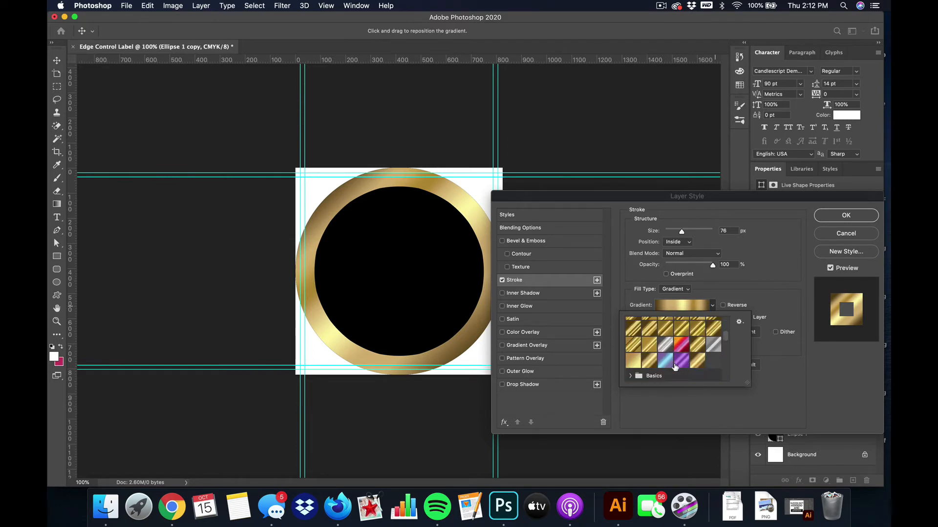
# Try purple, magenta, red and teal metallic gradient presets on the copied ellipse's stroke.
pyautogui.click(681, 345)
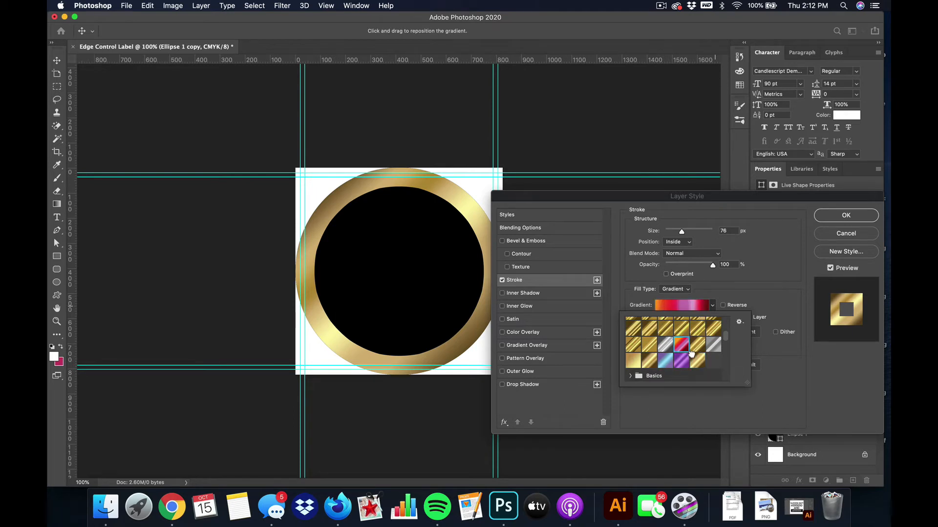
pyautogui.click(681, 360)
pyautogui.scroll(-10, 688, 358)
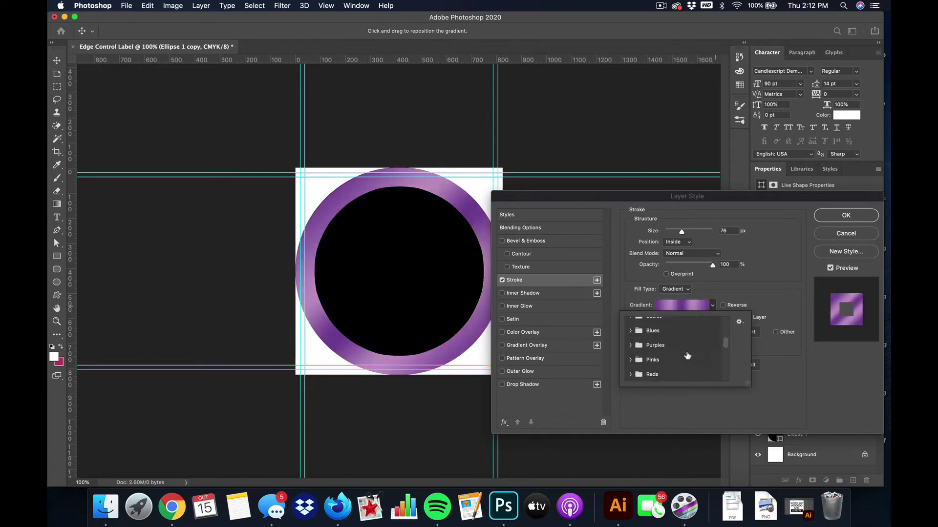
pyautogui.click(680, 355)
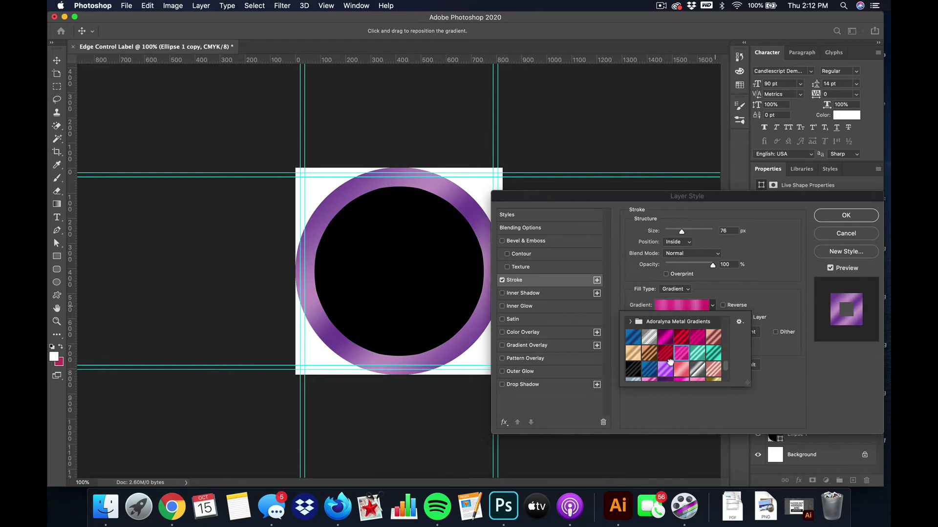
pyautogui.click(664, 357)
pyautogui.click(696, 337)
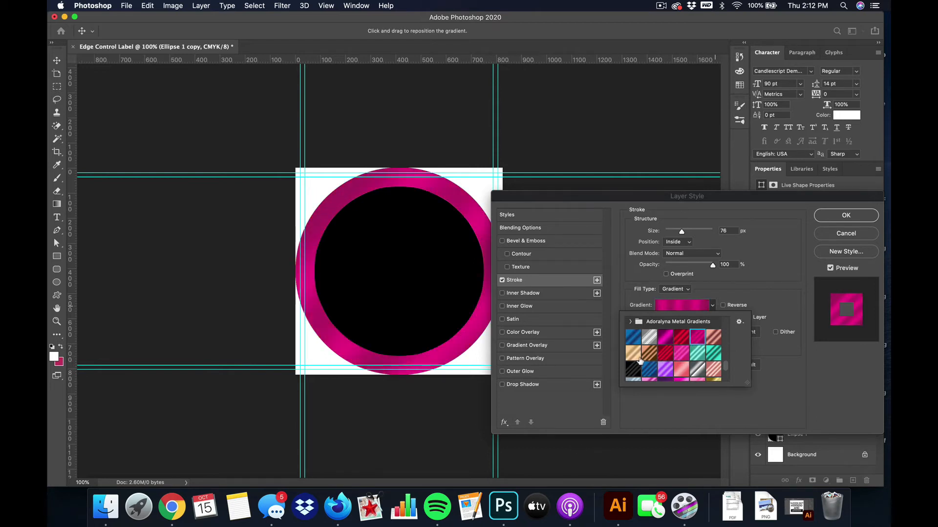
pyautogui.click(681, 337)
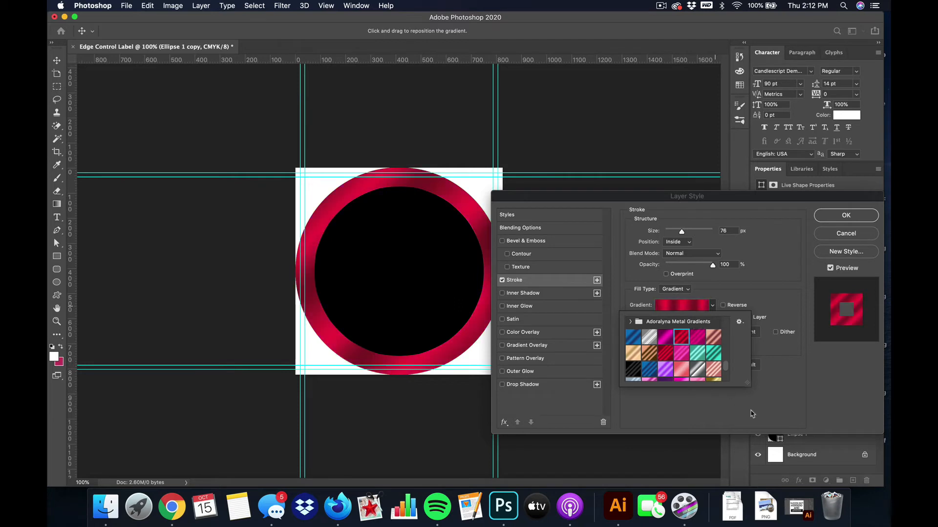
pyautogui.click(696, 355)
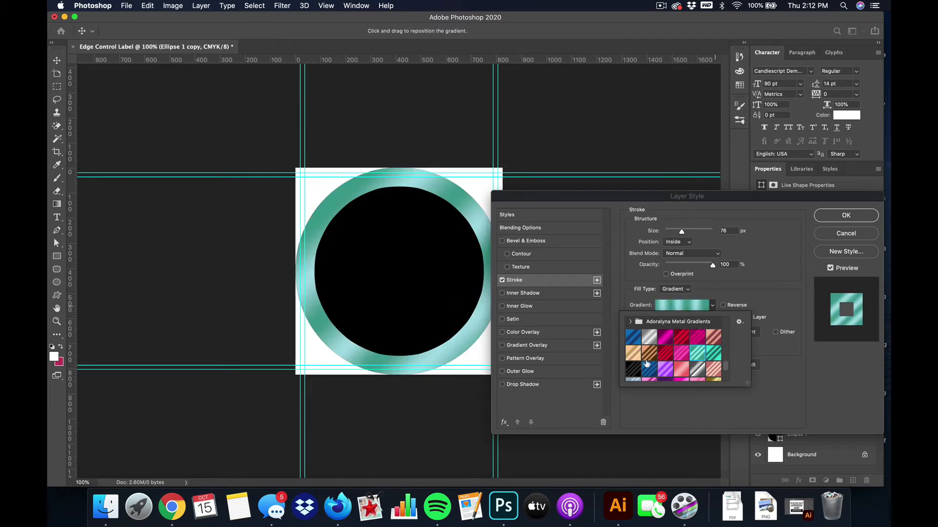
# Expand the Adoralyna Metal Gradients folder and try several of its gold presets on the stroke.
pyautogui.scroll(2, 646, 364)
pyautogui.click(630, 347)
pyautogui.scroll(-2, 656, 346)
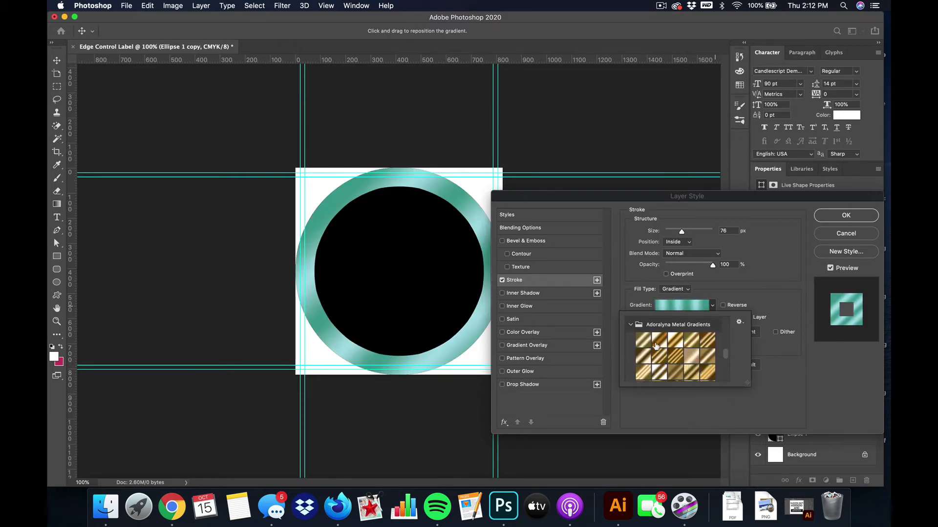
pyautogui.click(656, 346)
pyautogui.click(675, 356)
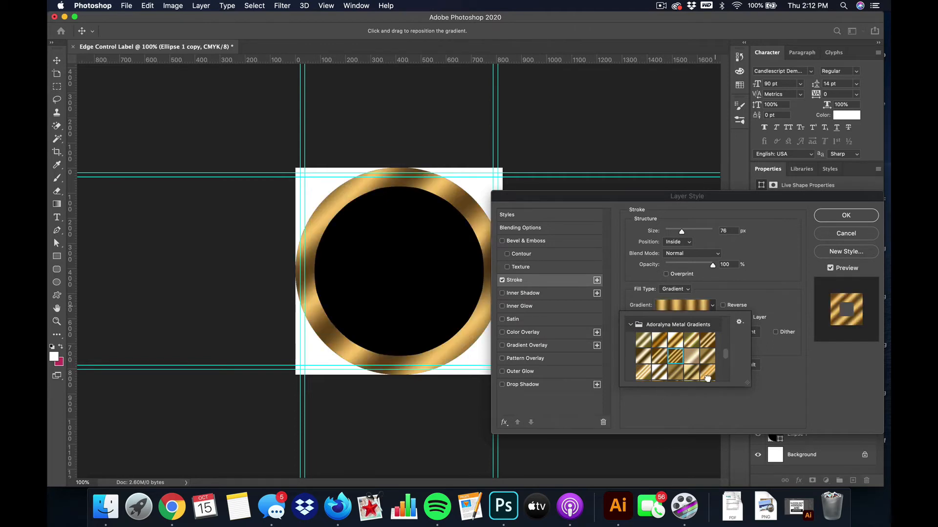
pyautogui.click(707, 375)
pyautogui.click(707, 356)
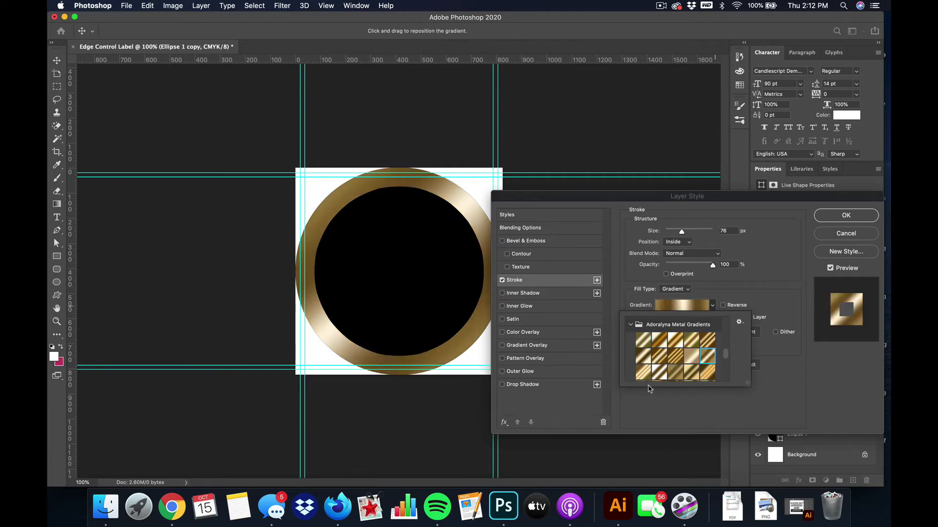
pyautogui.click(707, 340)
pyautogui.scroll(-2, 664, 373)
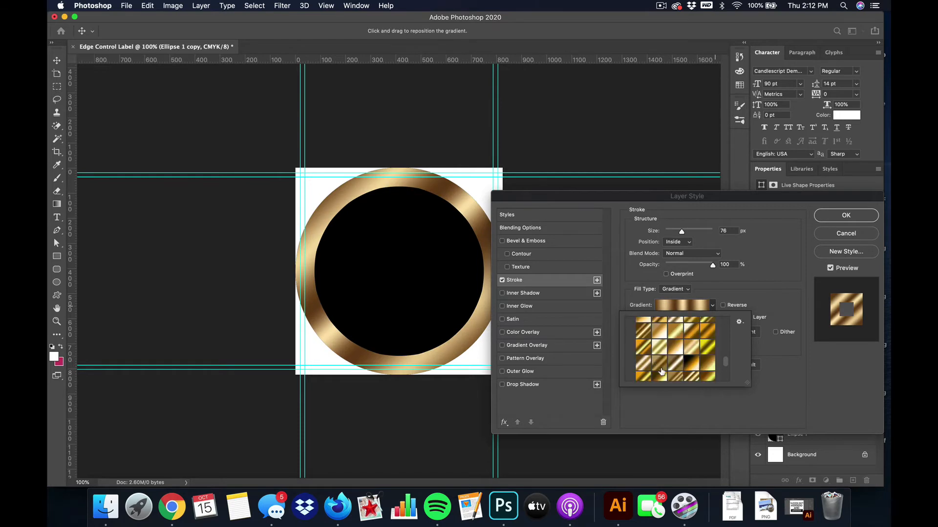
pyautogui.click(660, 360)
# Apply the brown-and-yellow striped gold gradient preset near the end of the preset list to the copied ellipse's stroke.
pyautogui.scroll(-5, 683, 347)
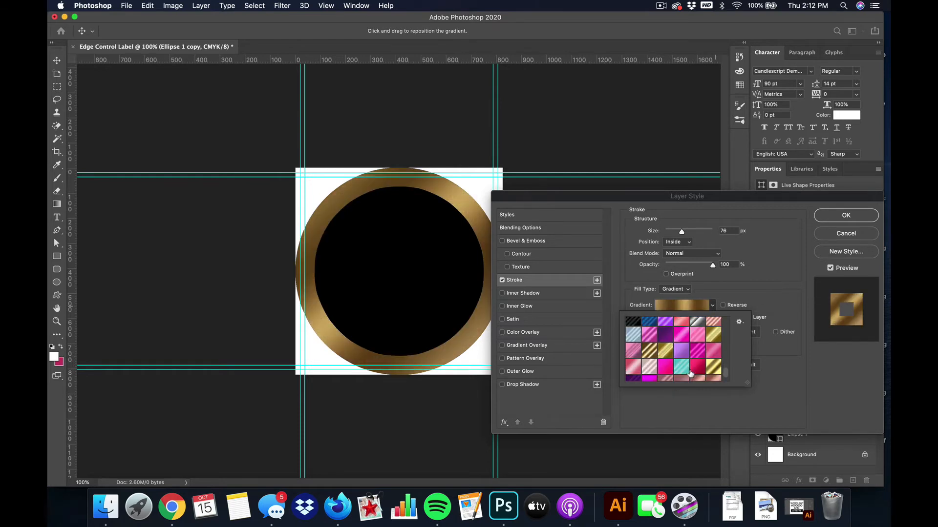
pyautogui.click(713, 321)
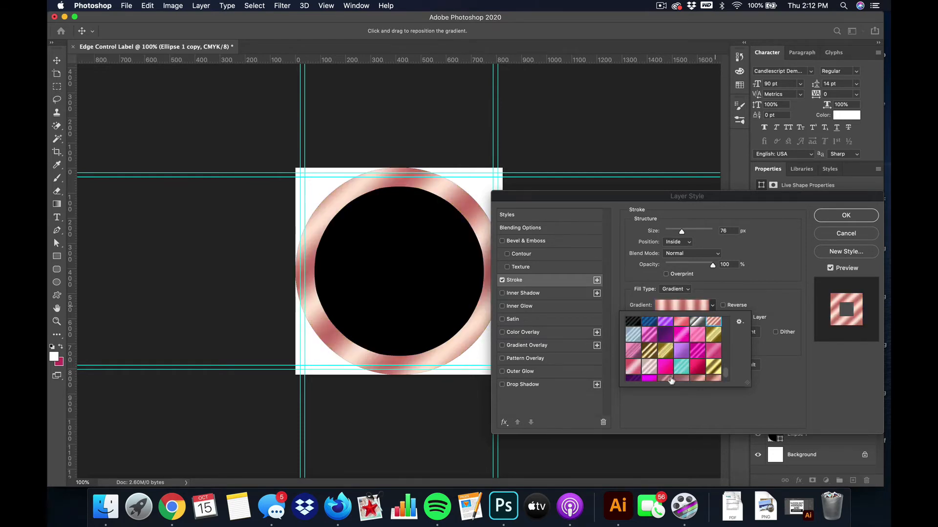
pyautogui.scroll(-3, 676, 352)
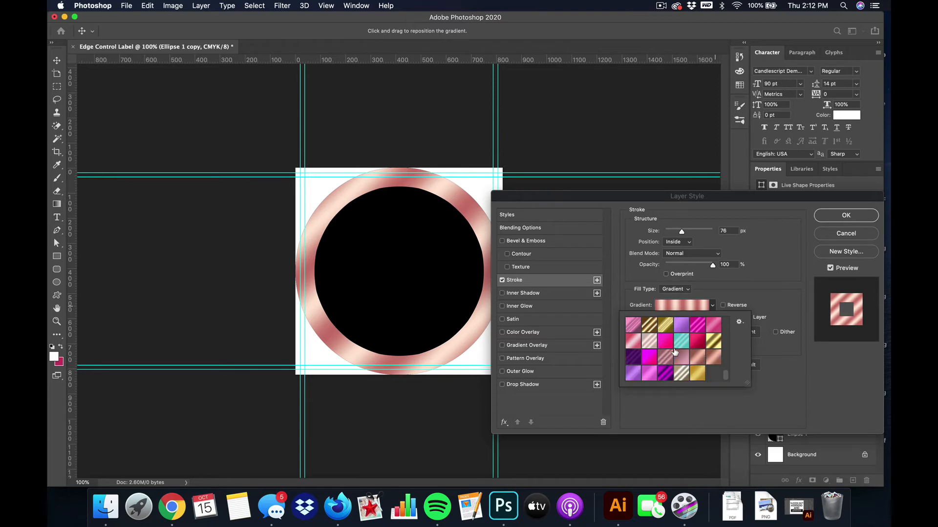
pyautogui.click(708, 341)
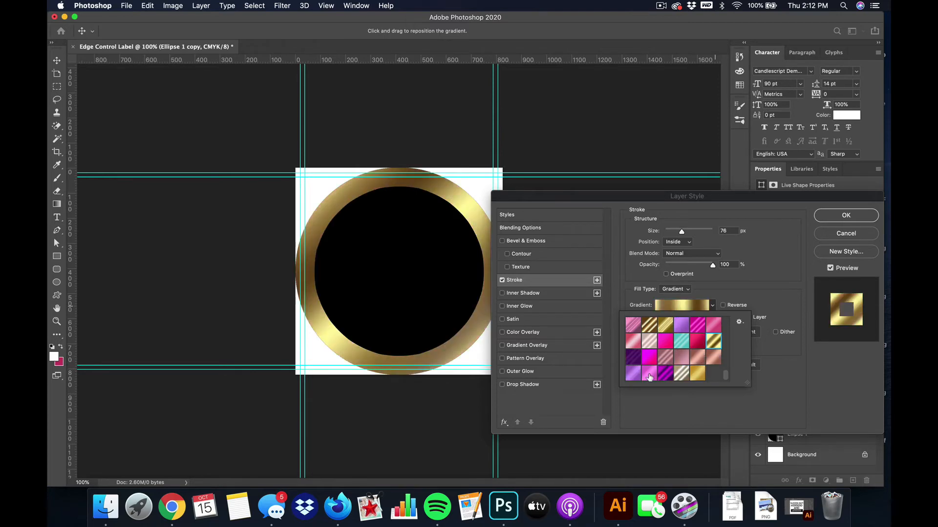
pyautogui.click(803, 401)
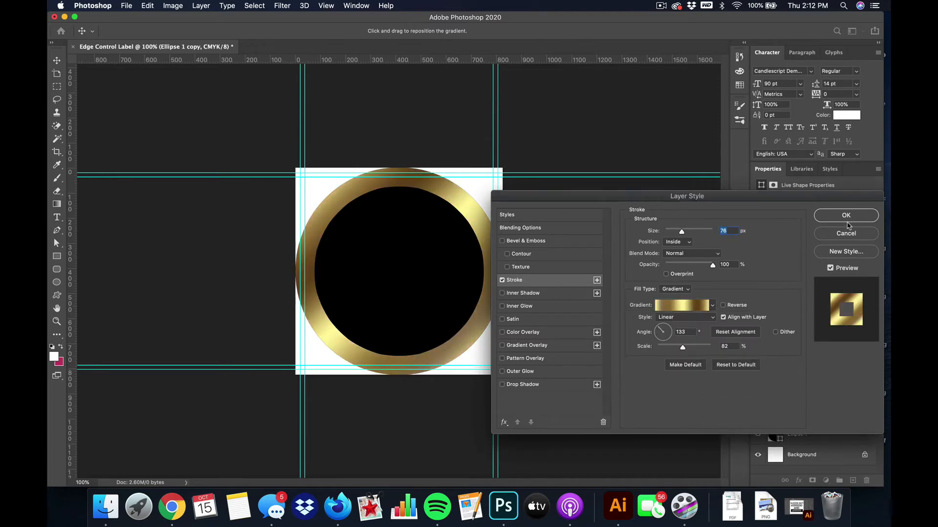
pyautogui.press('Return')
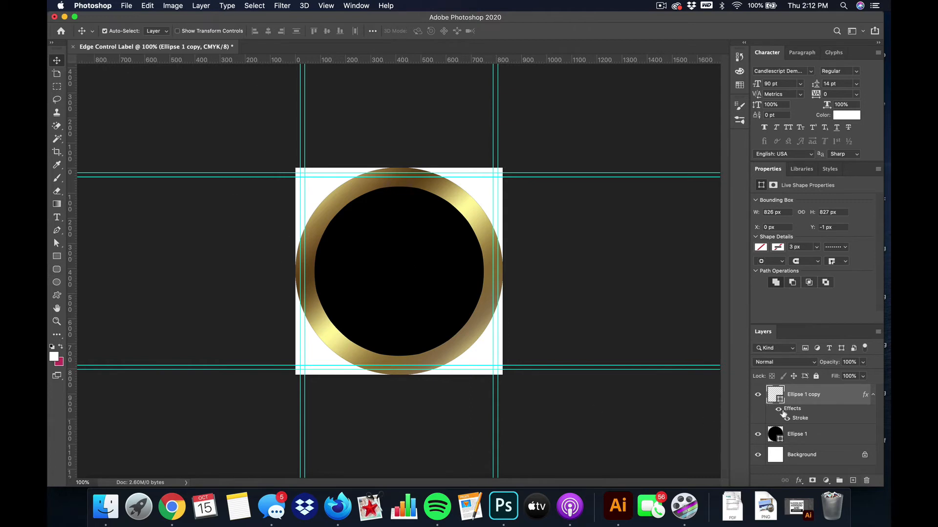
# Duplicate the gold-stroked ellipse layer, keeping the default copy name.
pyautogui.click(191, 5)
pyautogui.click(597, 173)
pyautogui.click(622, 146)
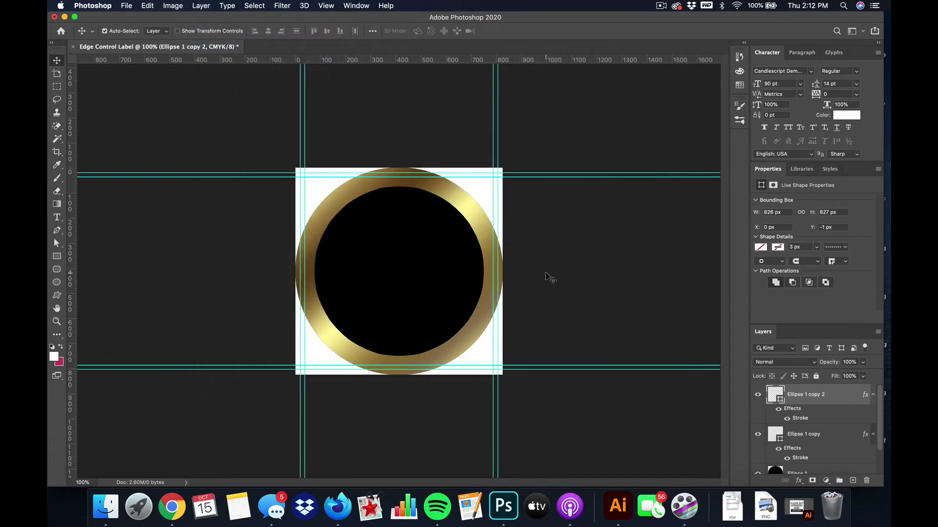
# Scale the new ellipse copy about its center to about 82%, matching the inner edge of the gold border.
pyautogui.press('super+t')
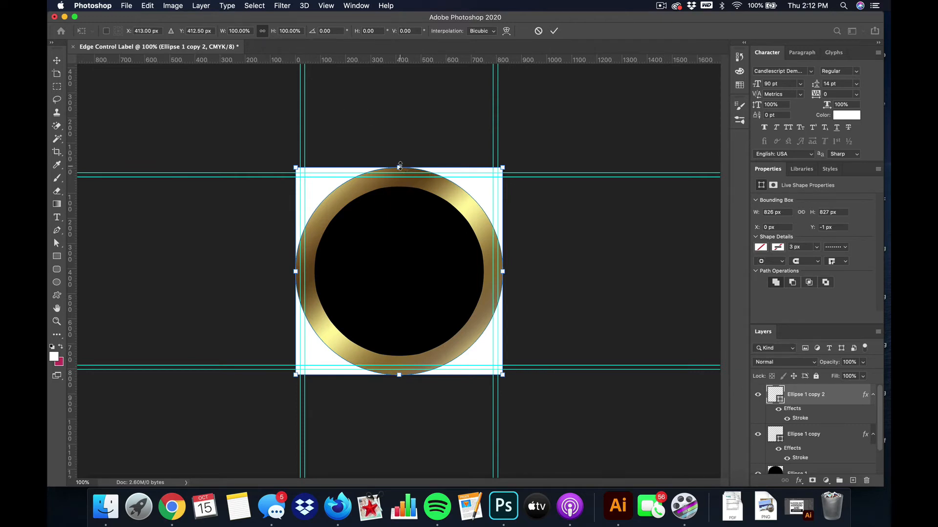
pyautogui.moveTo(400, 166); pyautogui.dragTo(404, 186)
pyautogui.moveTo(399, 374)
pyautogui.mouseDown()
pyautogui.moveTo(399, 346)
pyautogui.moveTo(398, 357)
pyautogui.mouseUp()
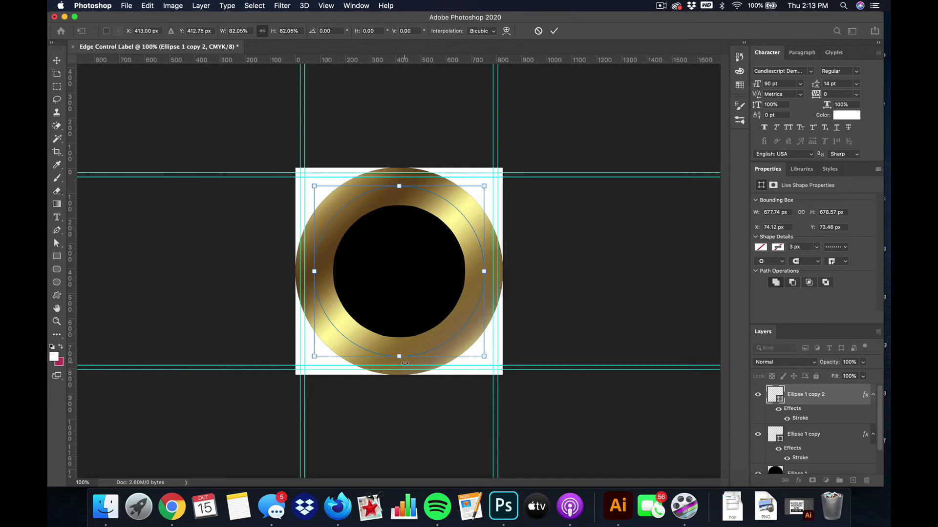
pyautogui.click(554, 30)
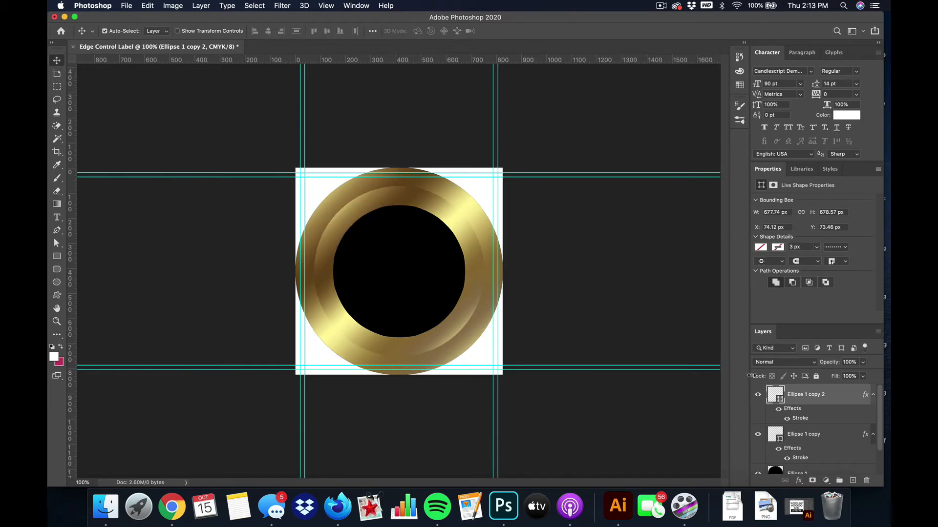
# Reduce the stroke size of the inner ellipse copy to 10 px.
pyautogui.doubleClick(837, 418)
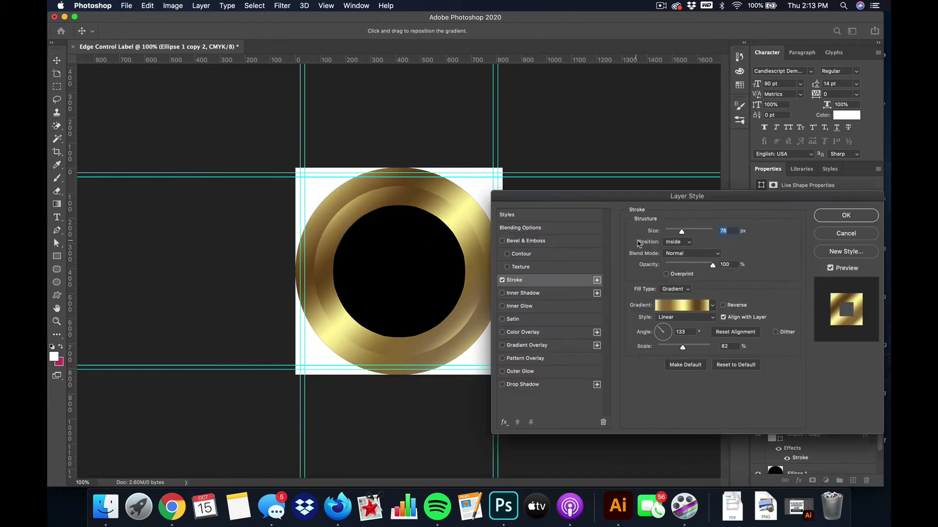
pyautogui.click(671, 233)
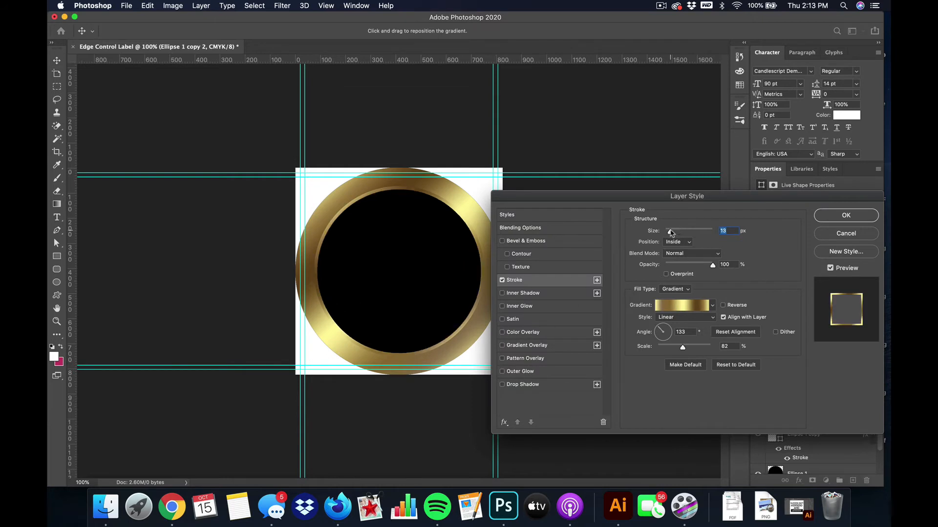
pyautogui.moveTo(671, 233); pyautogui.dragTo(669, 233)
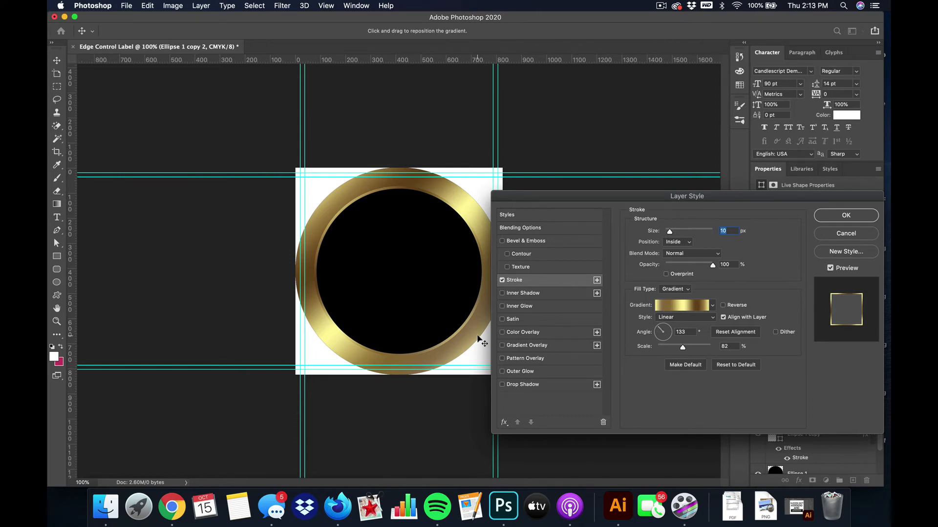
# Change the inner ring stroke's fill type to Pattern and choose the gold glitter pattern.
pyautogui.click(676, 290)
pyautogui.click(674, 300)
pyautogui.click(685, 316)
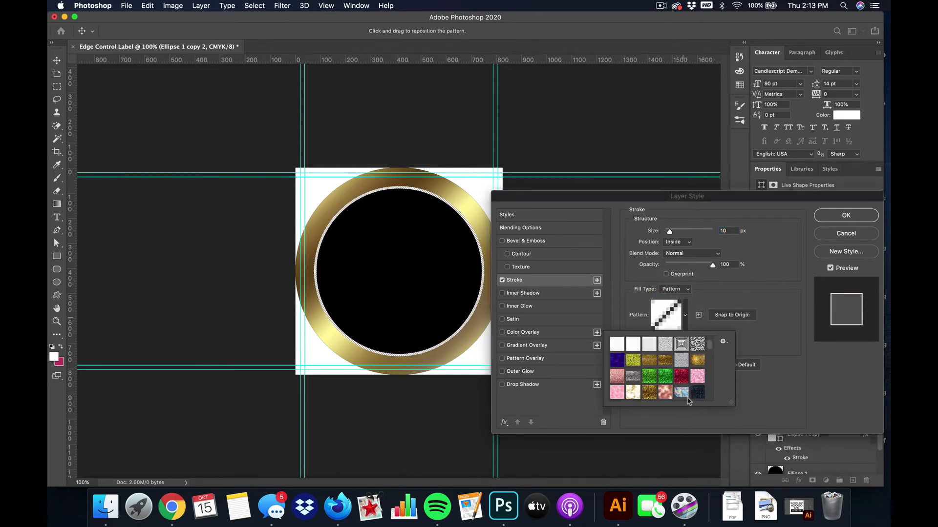
pyautogui.click(693, 362)
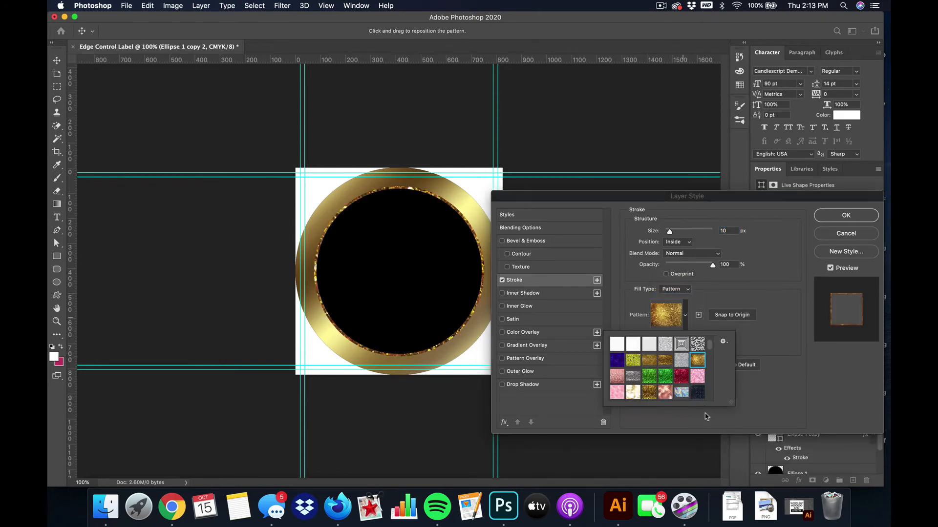
pyautogui.click(795, 407)
# Set the glitter pattern's scale to 25% and apply the stroke settings to the inner ring.
pyautogui.click(719, 338)
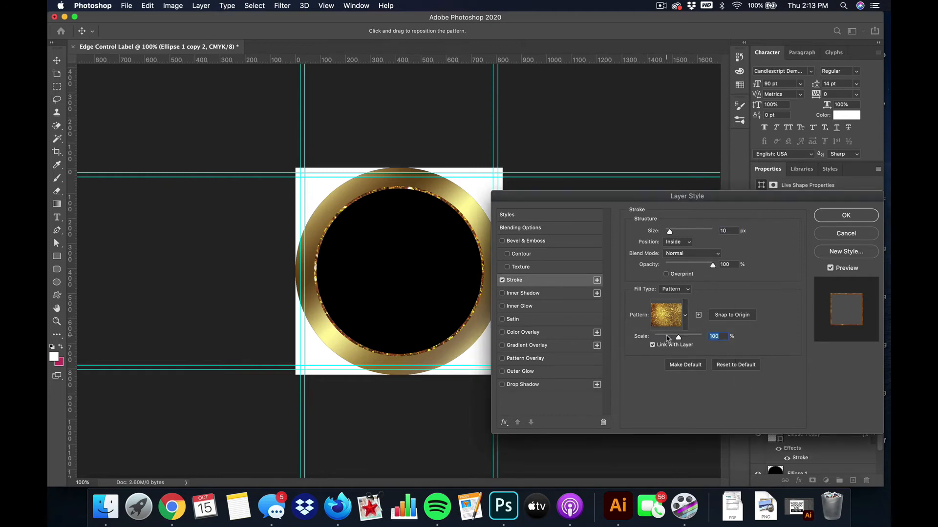
pyautogui.write('50')
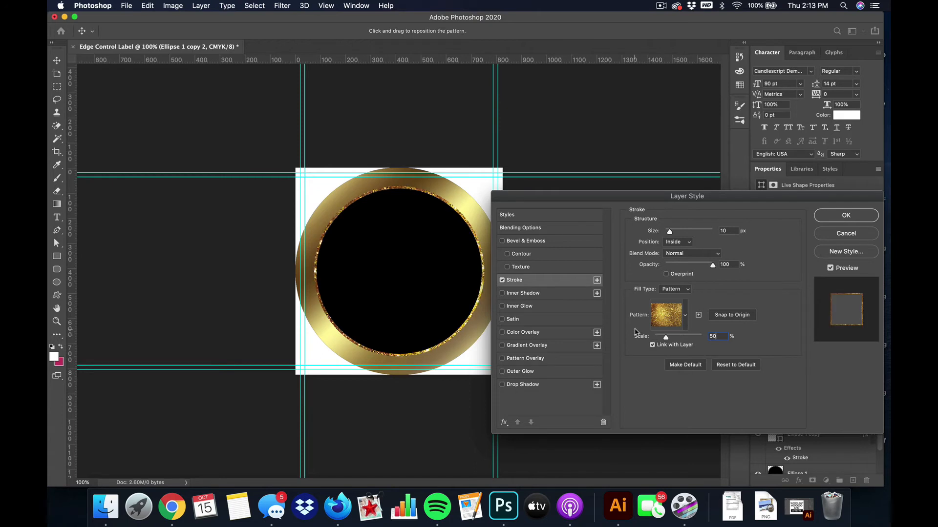
pyautogui.click(718, 338)
pyautogui.write('25')
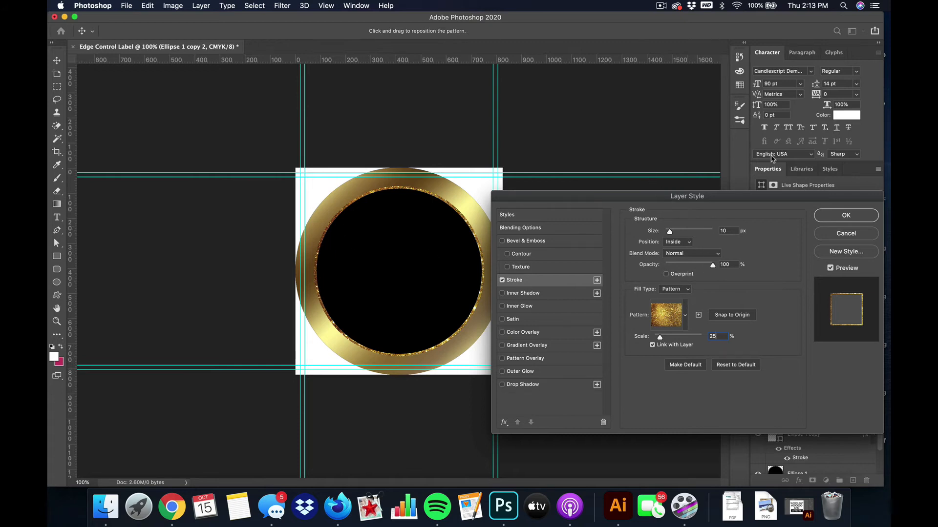
pyautogui.click(845, 223)
pyautogui.click(837, 220)
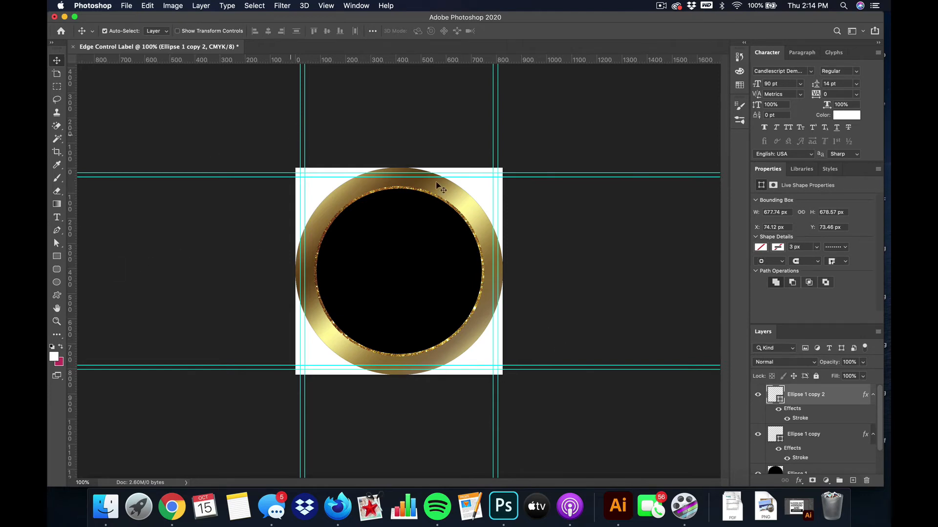
# Create a new layer with the default name and enter the text "Luxury" on it in the upper part of the circle.
pyautogui.click(200, 5)
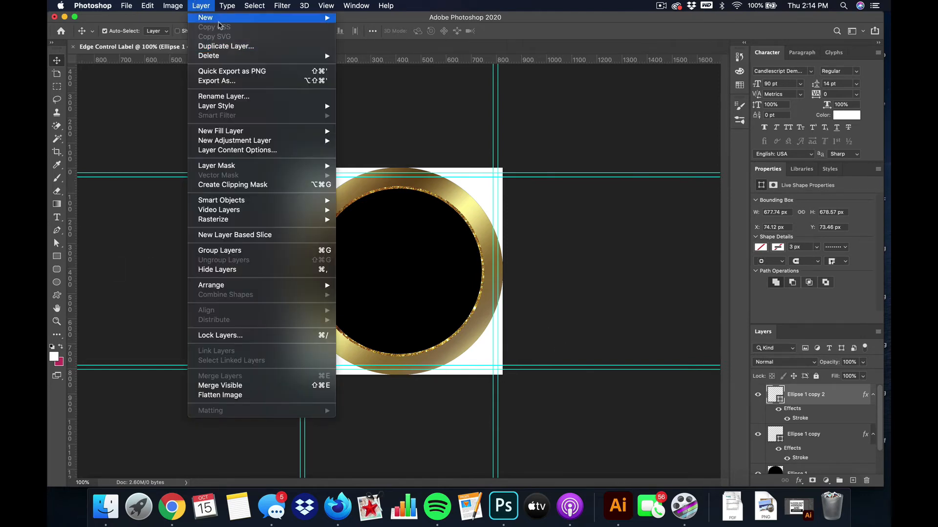
pyautogui.moveTo(209, 13)
pyautogui.click(356, 15)
pyautogui.click(546, 214)
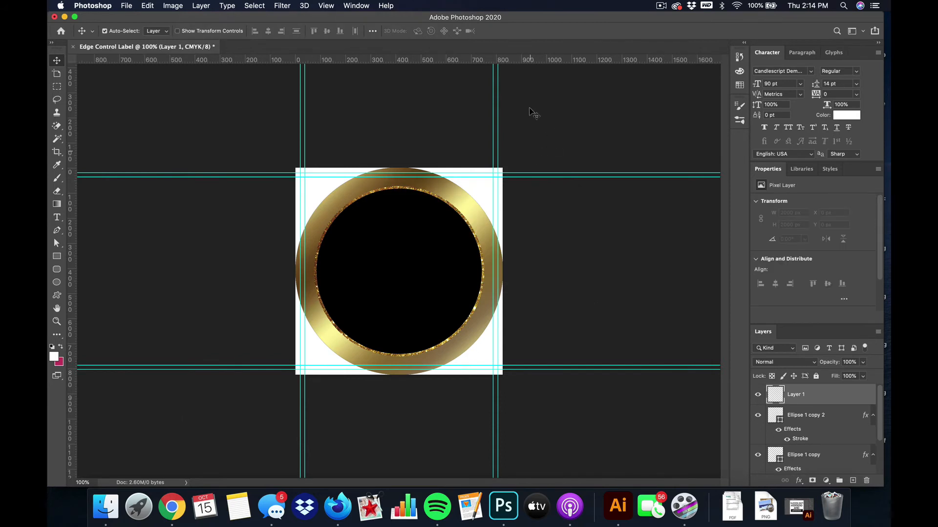
pyautogui.click(58, 218)
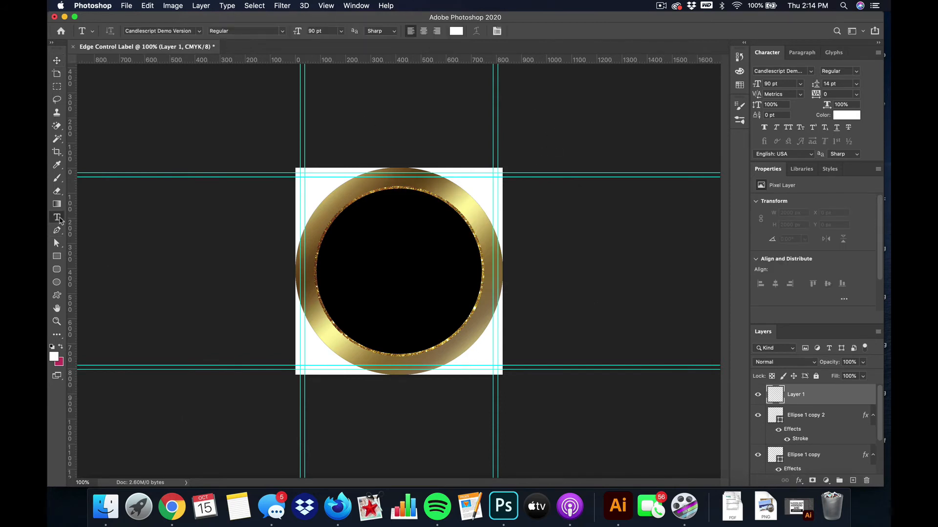
pyautogui.click(379, 221)
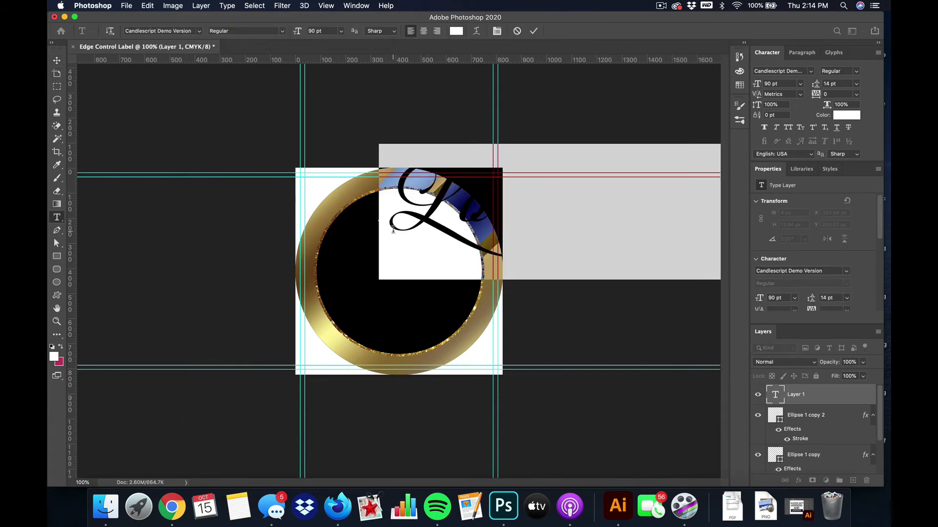
pyautogui.write('Luxury')
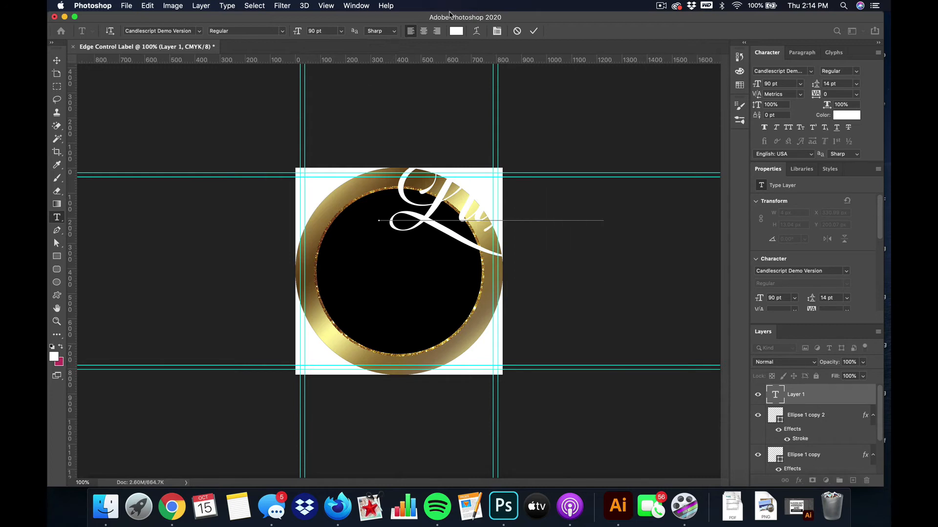
pyautogui.click(534, 31)
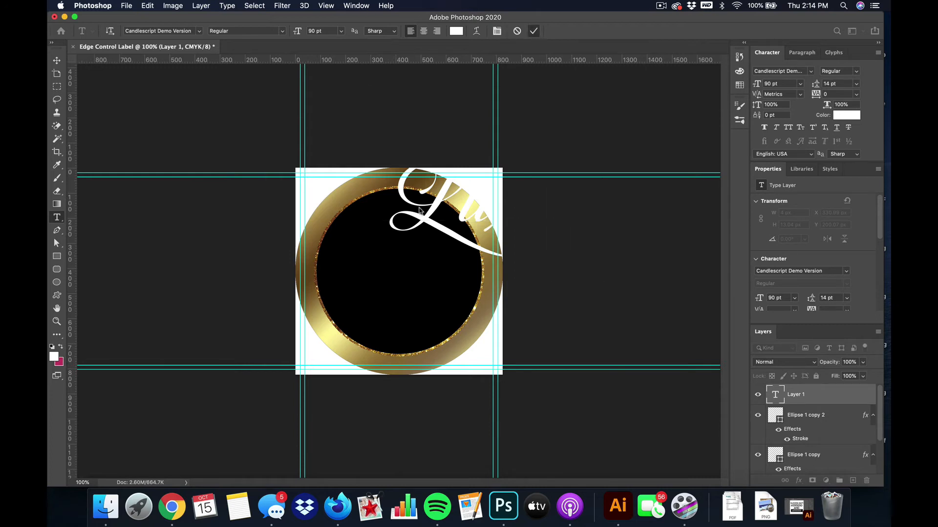
# Shift the "Luxury" text across the middle of the label and set its font size to 24 pt.
pyautogui.click(57, 60)
pyautogui.moveTo(428, 218); pyautogui.dragTo(328, 268)
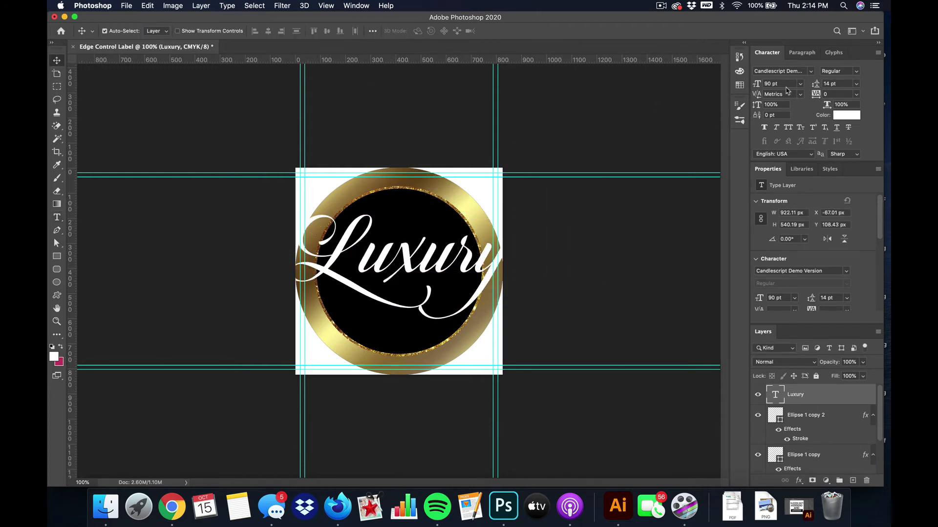
pyautogui.click(800, 83)
pyautogui.click(789, 174)
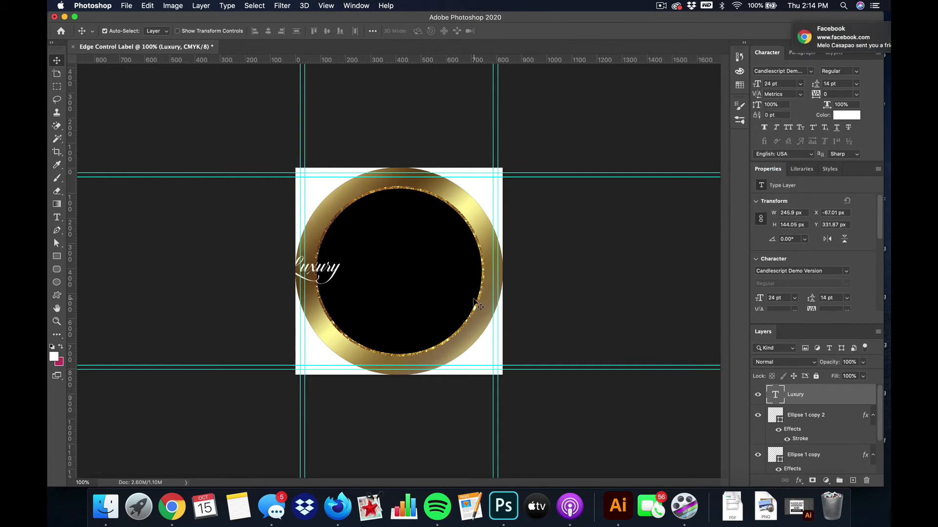
pyautogui.click(791, 38)
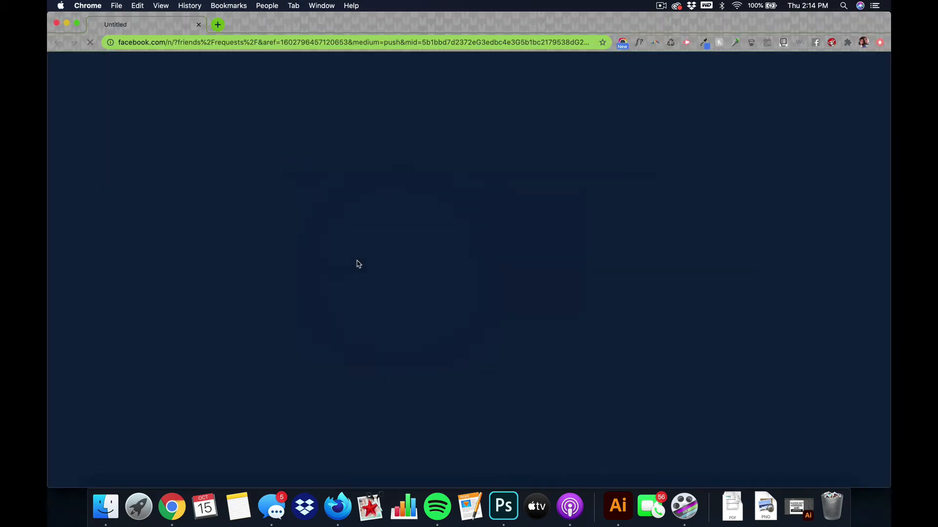
pyautogui.click(56, 24)
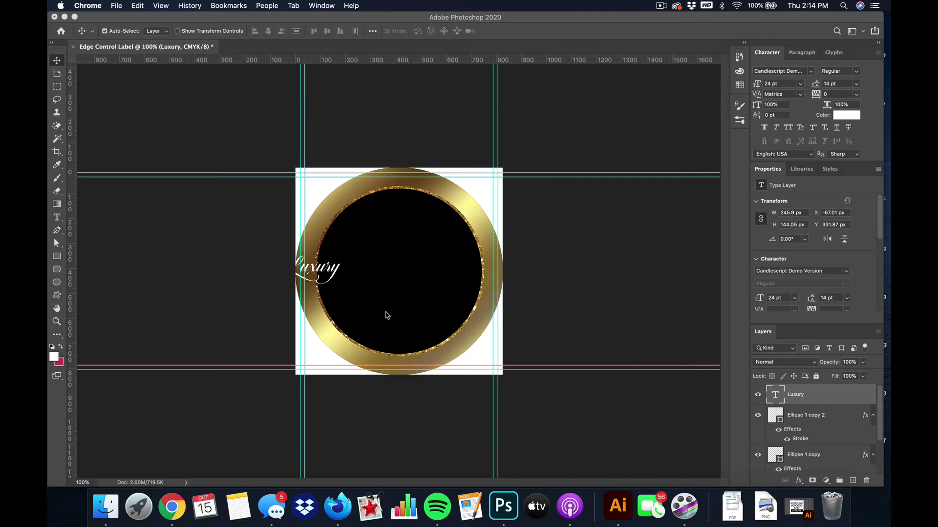
# Move the "Luxury" text into the upper part of the black circle and change its font to BP-BlackWhite.
pyautogui.click(326, 272)
pyautogui.moveTo(325, 275); pyautogui.dragTo(411, 220)
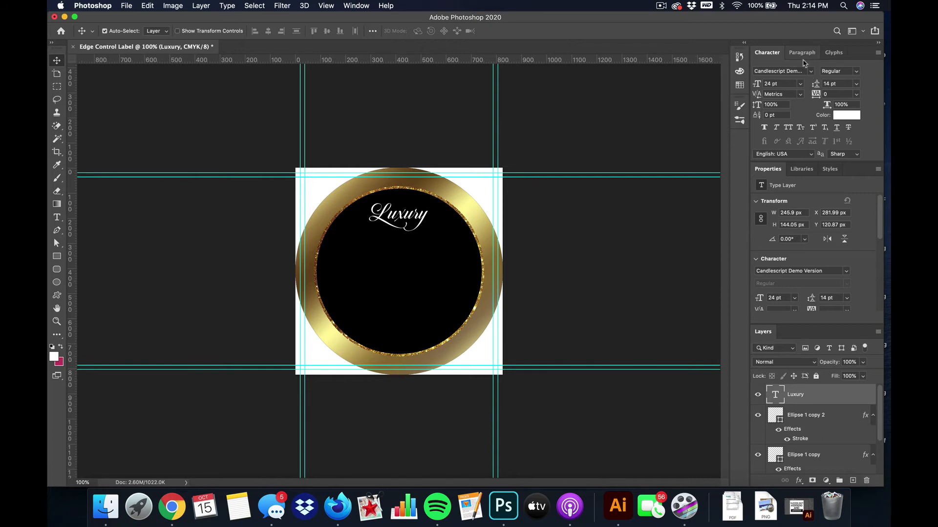
pyautogui.click(811, 71)
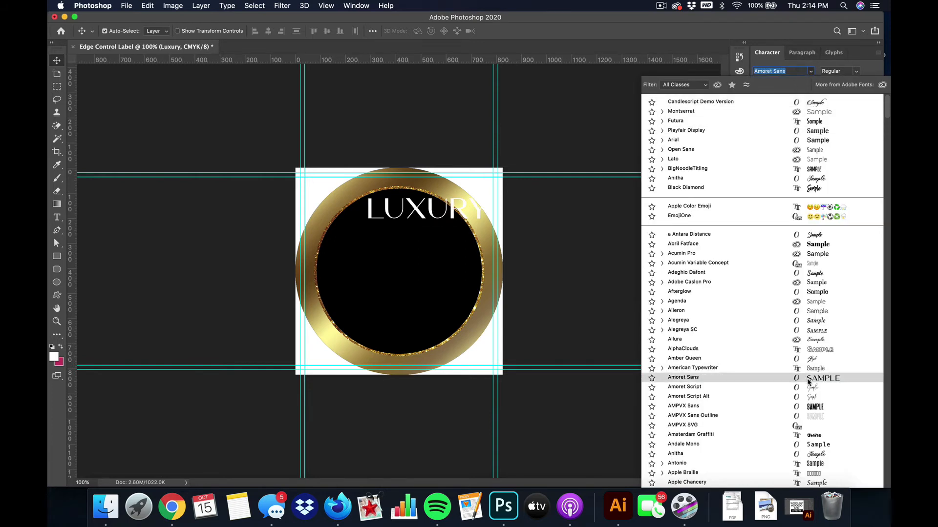
pyautogui.scroll(-10, 811, 342)
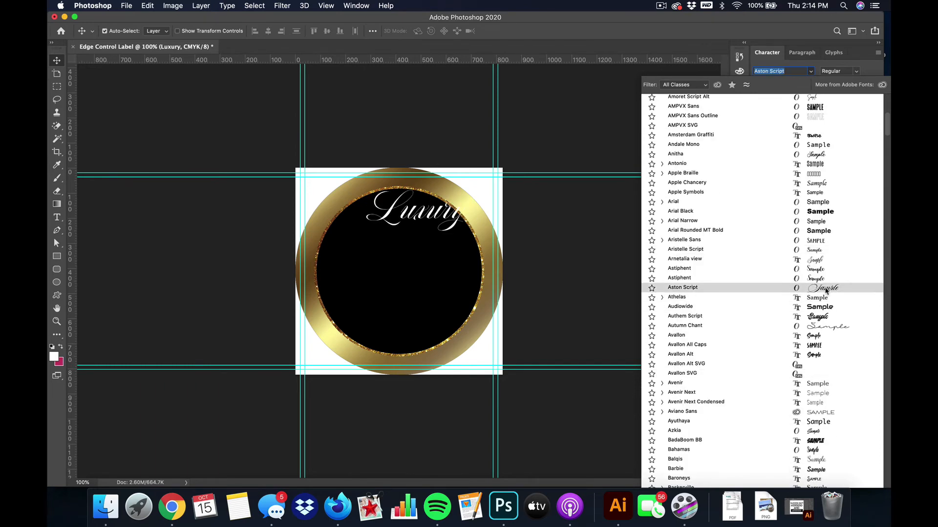
pyautogui.scroll(-15, 827, 360)
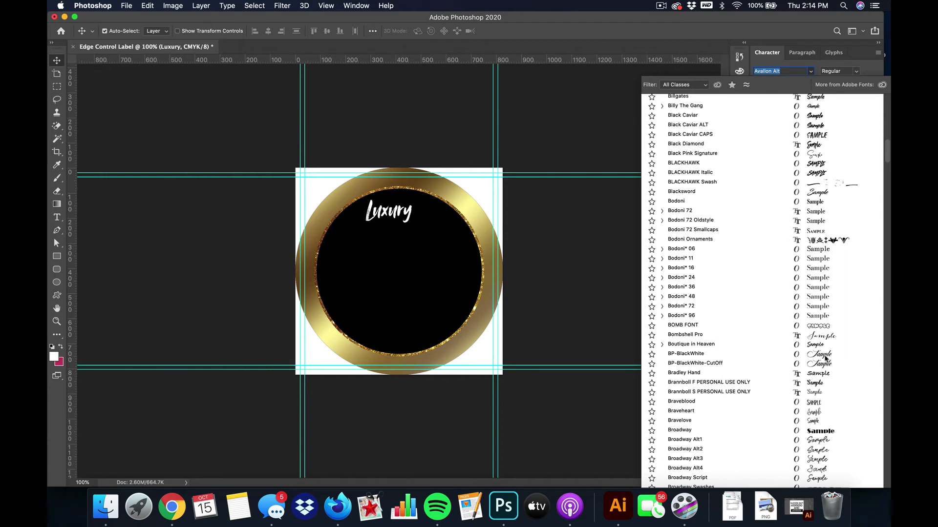
pyautogui.click(826, 357)
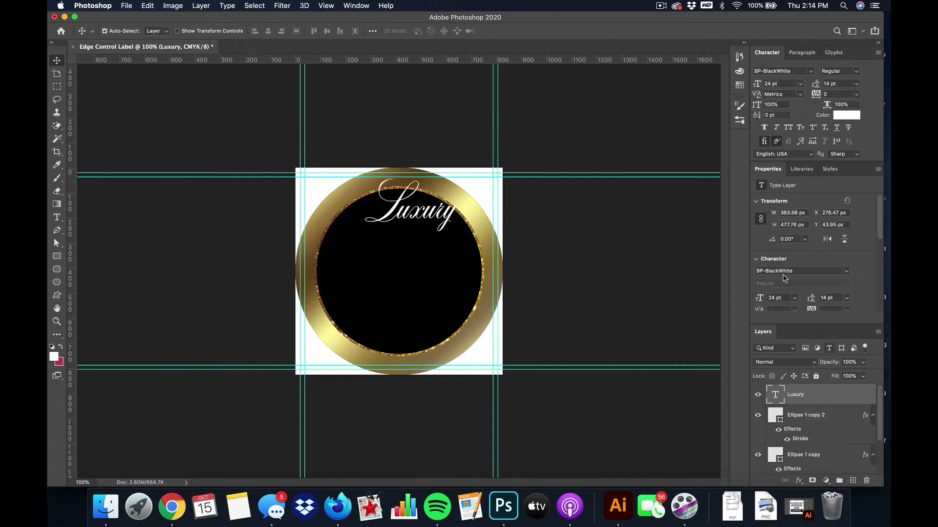
pyautogui.moveTo(425, 218); pyautogui.dragTo(407, 234)
# Set the "Luxury" text size to 16 pt and center it near the top of the black circle.
pyautogui.doubleClick(429, 225)
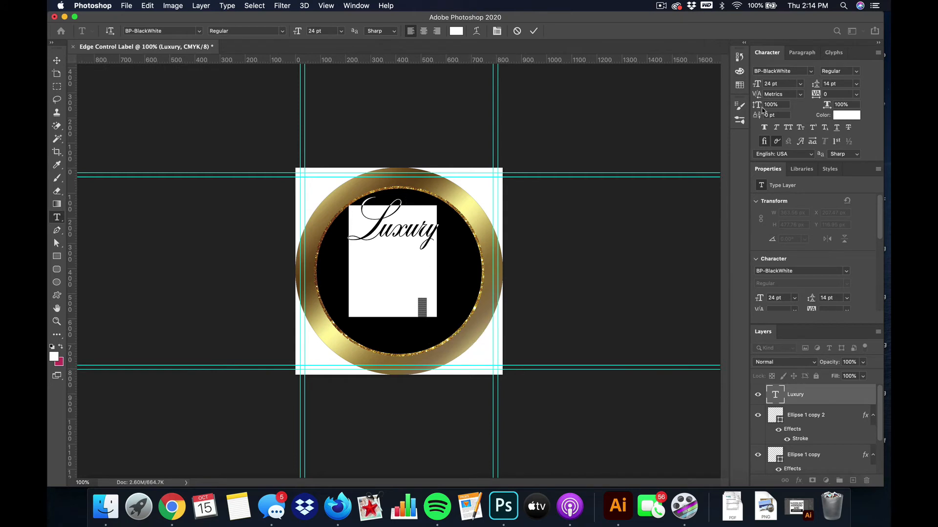
pyautogui.click(800, 84)
pyautogui.click(778, 159)
pyautogui.click(534, 32)
pyautogui.press('v')
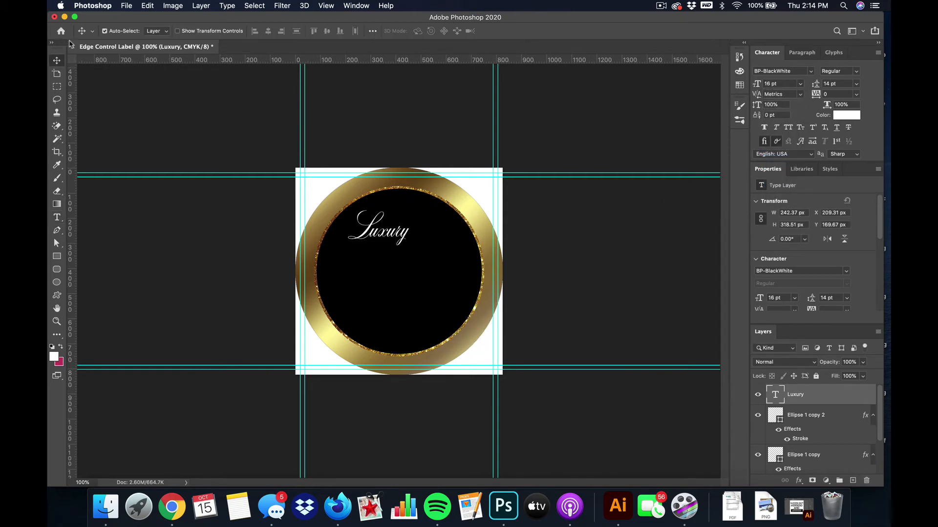
pyautogui.moveTo(404, 239); pyautogui.dragTo(415, 231)
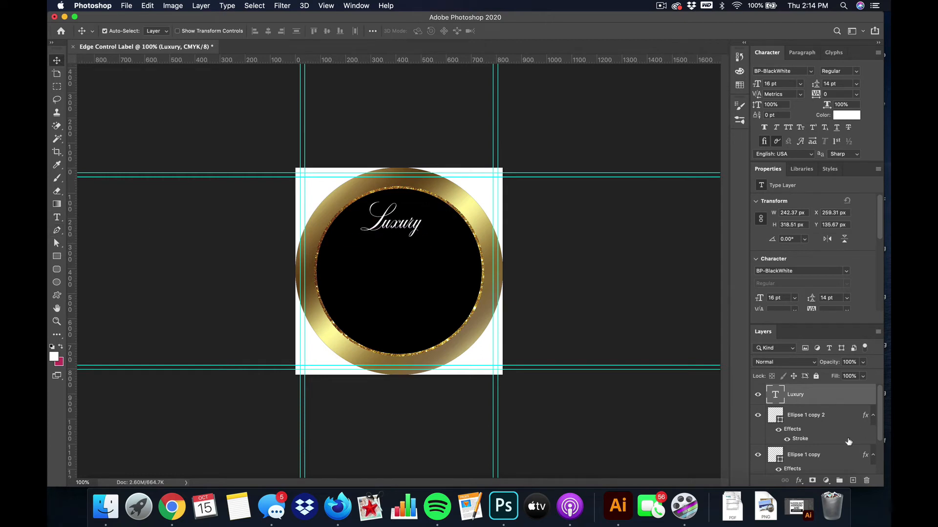
# Apply a gold gradient overlay to the "Luxury" text layer.
pyautogui.click(800, 482)
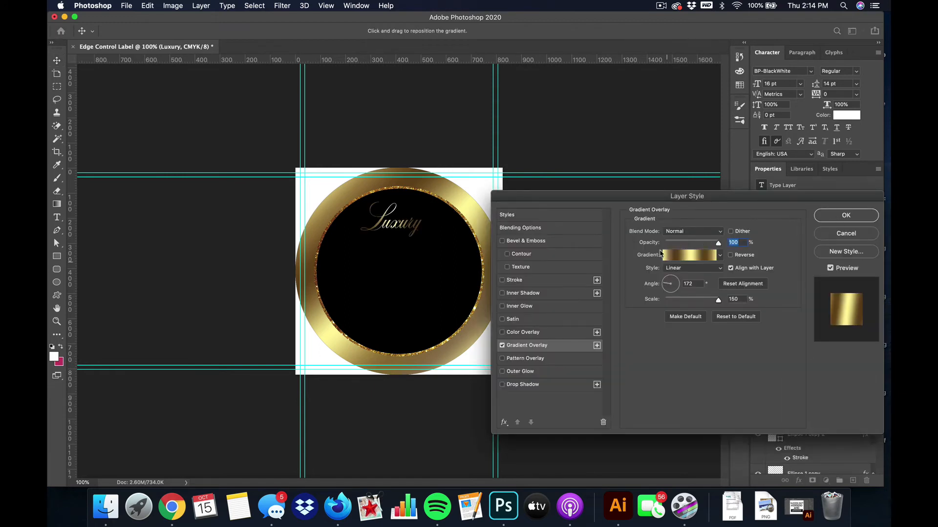
pyautogui.click(846, 216)
# Add a 1 px outside stroke with the gold glitter pattern to the "Luxury" text and nudge the text slightly upward.
pyautogui.click(798, 481)
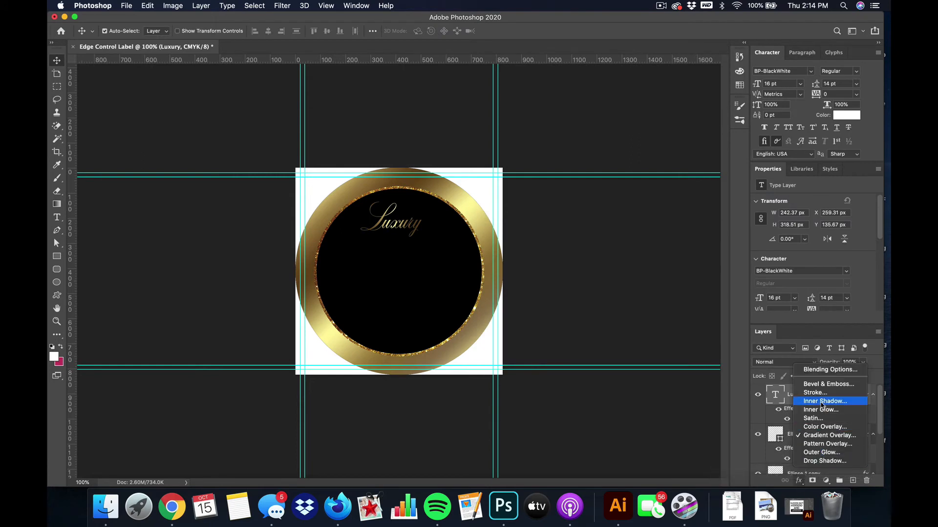
pyautogui.click(816, 394)
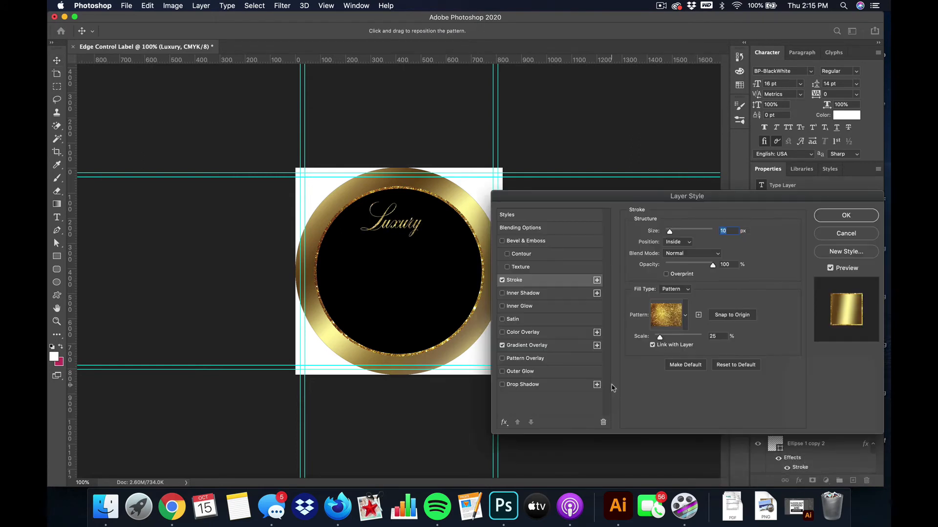
pyautogui.click(679, 242)
pyautogui.click(675, 231)
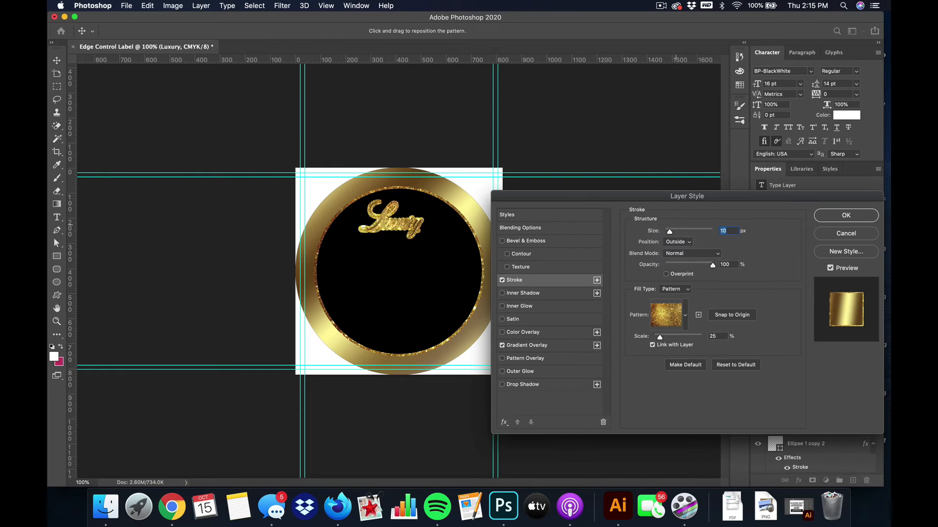
pyautogui.write('1')
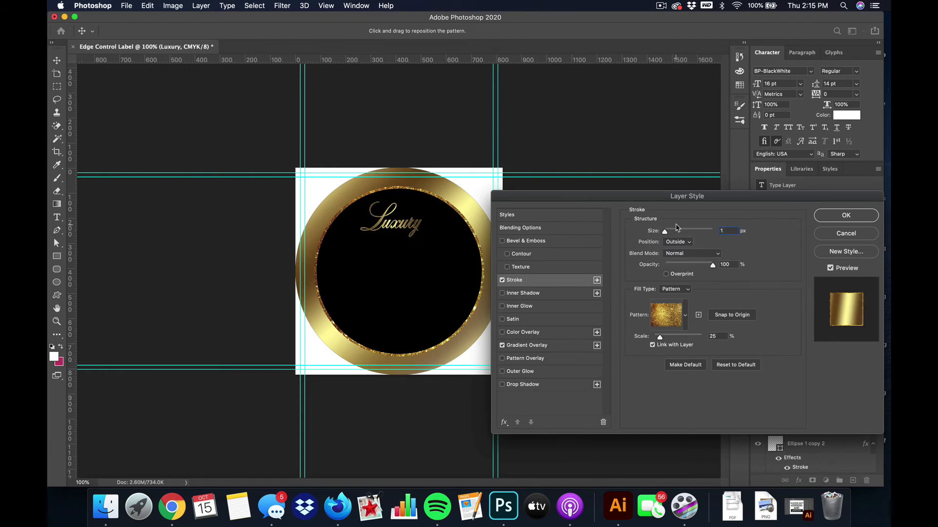
pyautogui.click(680, 293)
pyautogui.click(679, 289)
pyautogui.click(846, 215)
pyautogui.moveTo(413, 223); pyautogui.dragTo(416, 214)
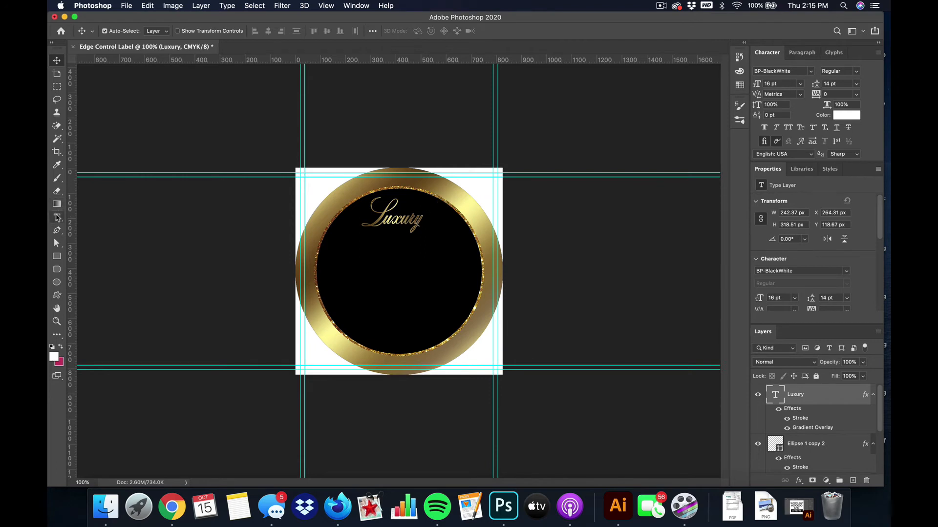
# Add a new "Hair" text line in the lower part of the black circle.
pyautogui.press('t')
pyautogui.click(367, 256)
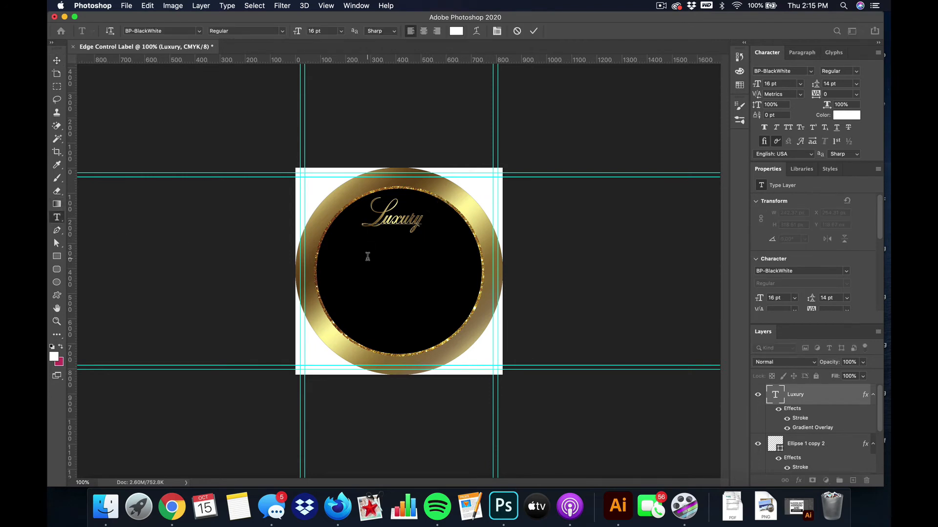
pyautogui.click(509, 32)
pyautogui.click(391, 298)
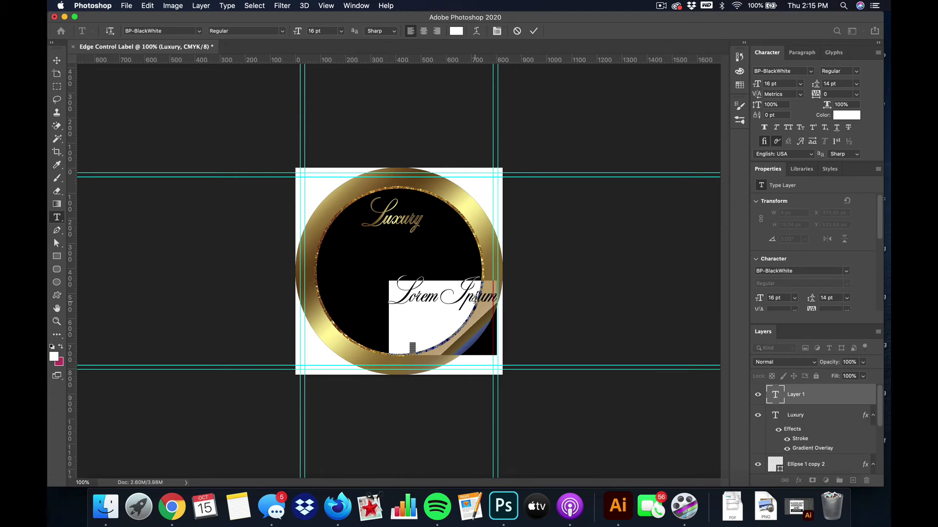
pyautogui.write('Hair')
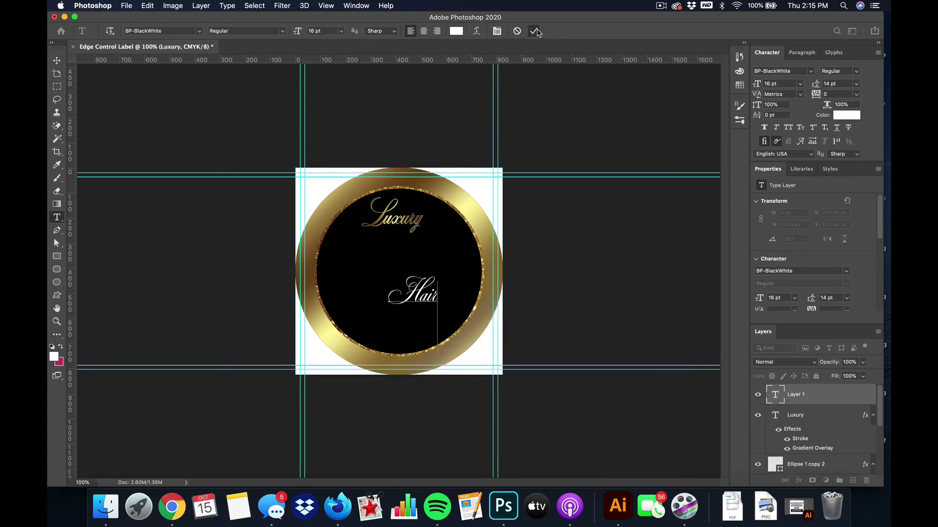
pyautogui.click(535, 32)
# Change the "Hair" text to Montserrat in all caps with tracking of -100.
pyautogui.click(810, 71)
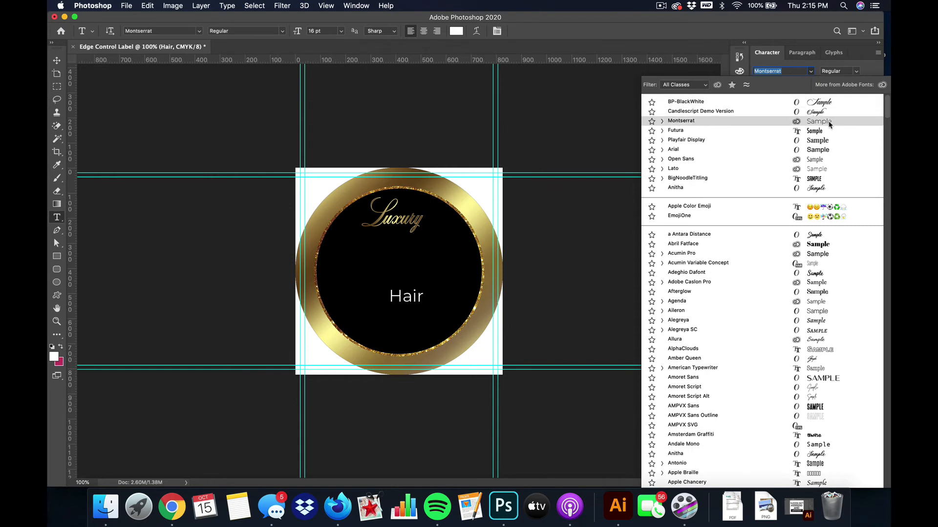
pyautogui.click(819, 121)
pyautogui.click(789, 128)
pyautogui.click(856, 93)
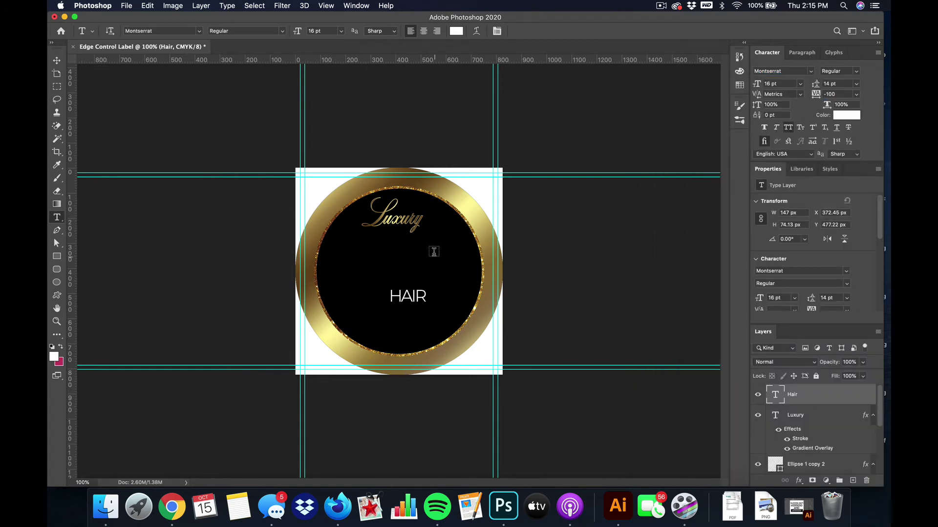
# Place the "HAIR" text directly beside "Luxury" and center both words together near the top of the black circle.
pyautogui.click(57, 60)
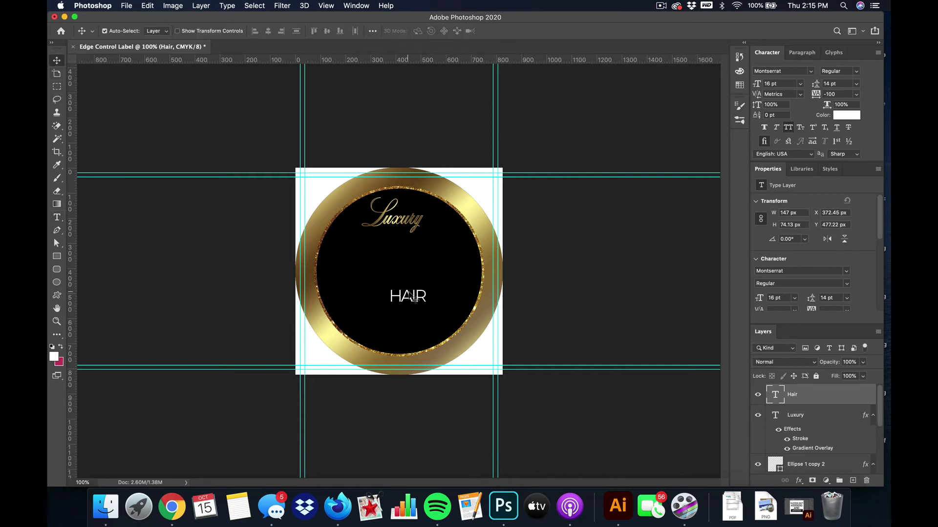
pyautogui.moveTo(411, 297); pyautogui.dragTo(398, 227)
pyautogui.keyDown('shift'); pyautogui.click(413, 225); pyautogui.keyUp('shift')
pyautogui.click(561, 234)
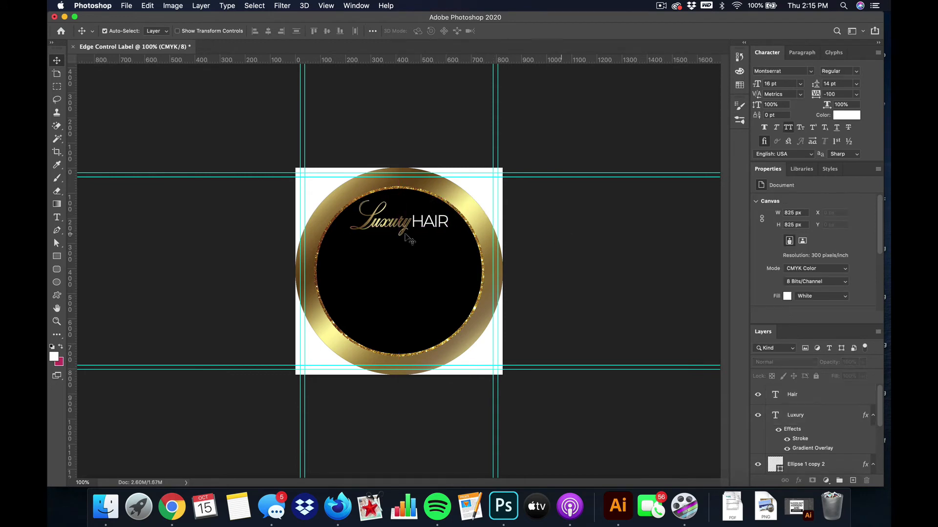
# Add a separate "unlimited" text line in the middle of the black circle.
pyautogui.click(61, 219)
pyautogui.click(362, 278)
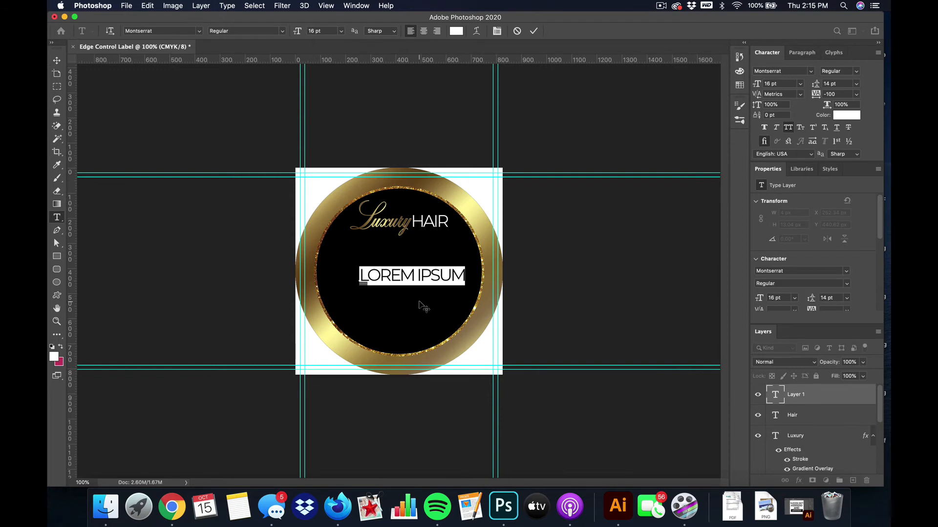
pyautogui.write('UNLIMITED')
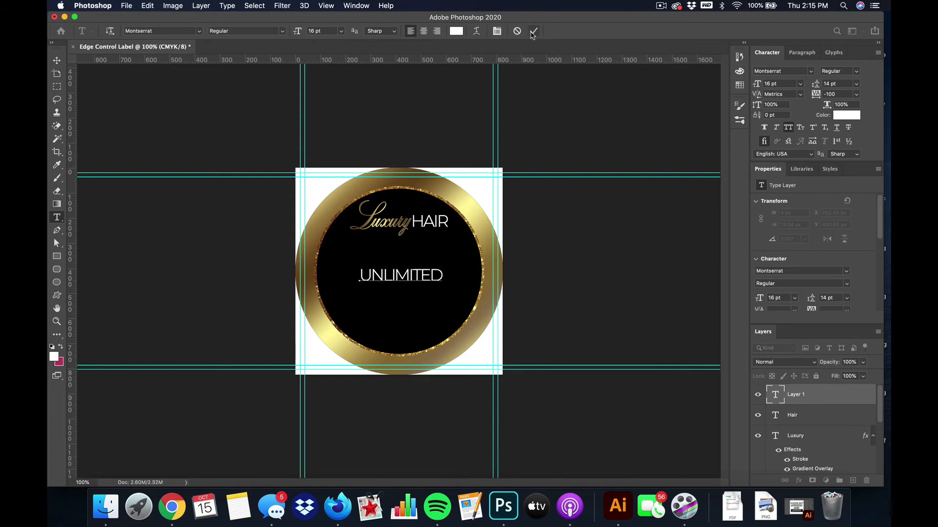
pyautogui.click(534, 31)
# Set the "unlimited" text to 8 pt with tracking of 200.
pyautogui.click(800, 84)
pyautogui.click(774, 135)
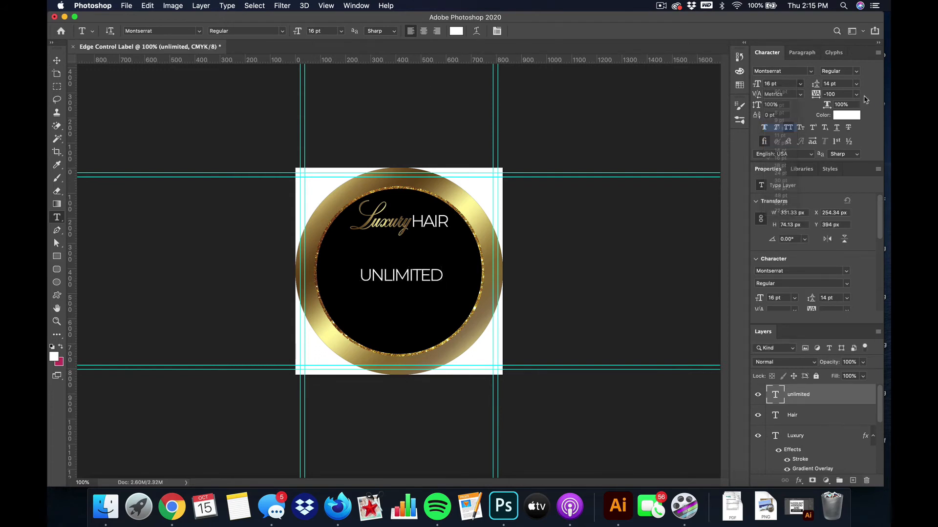
pyautogui.click(858, 95)
pyautogui.click(843, 218)
pyautogui.click(857, 95)
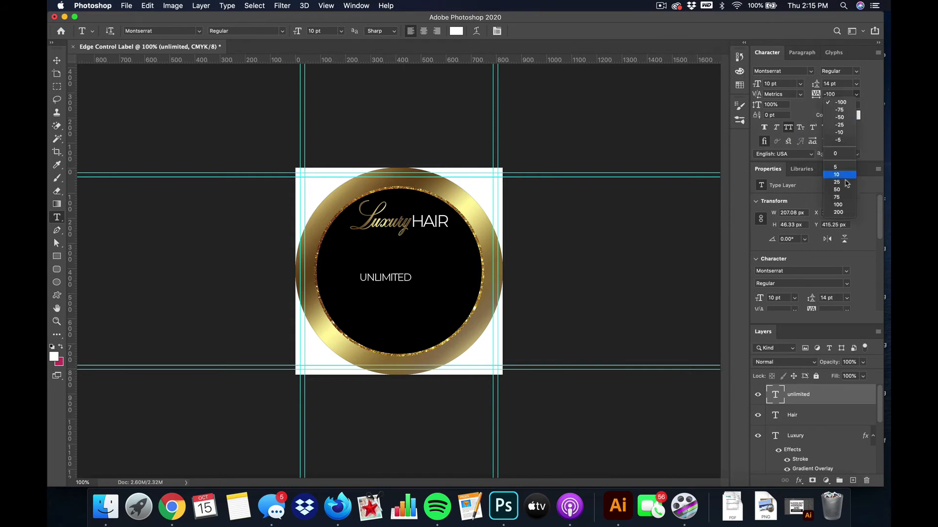
pyautogui.click(838, 213)
pyautogui.click(800, 84)
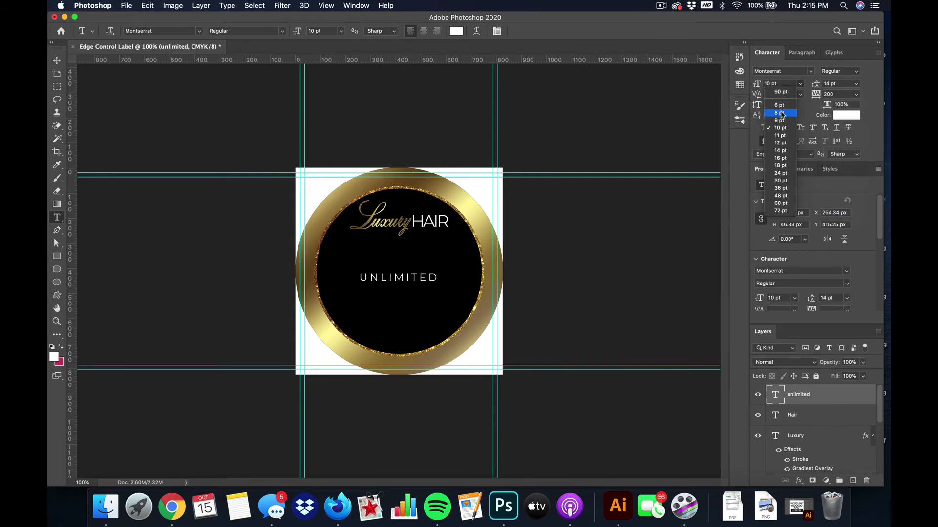
pyautogui.press('Escape')
pyautogui.press('super+shift+comma')
# Move the "unlimited" text just beneath "HAIR" and reduce its size to 6 pt.
pyautogui.press('v')
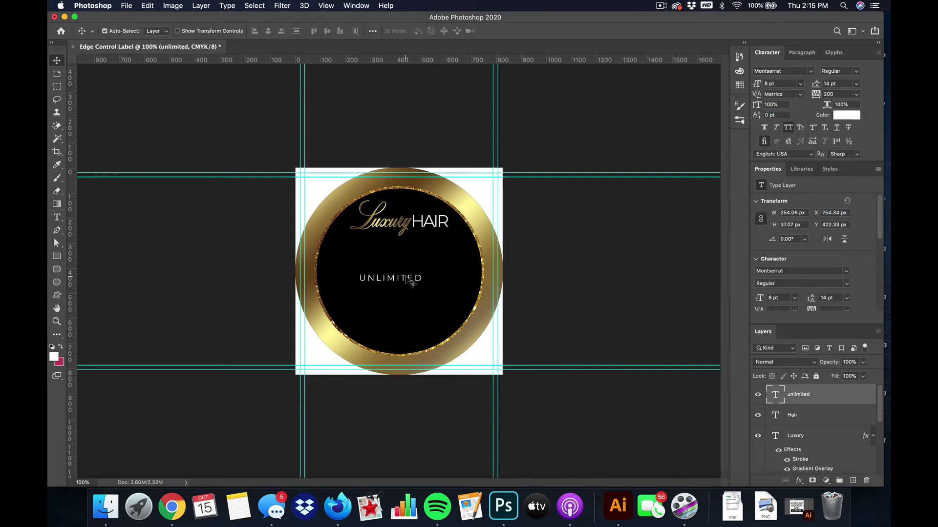
pyautogui.moveTo(411, 279); pyautogui.dragTo(454, 234)
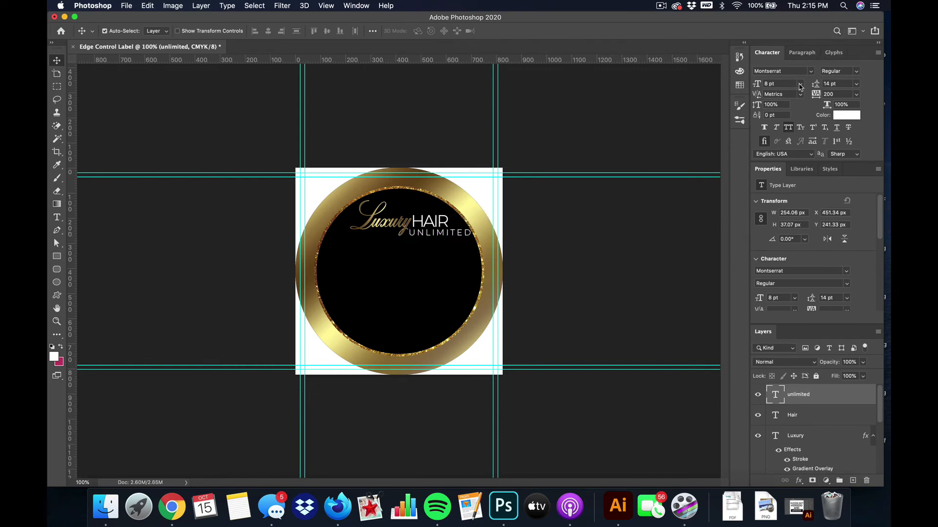
pyautogui.click(800, 84)
pyautogui.click(779, 93)
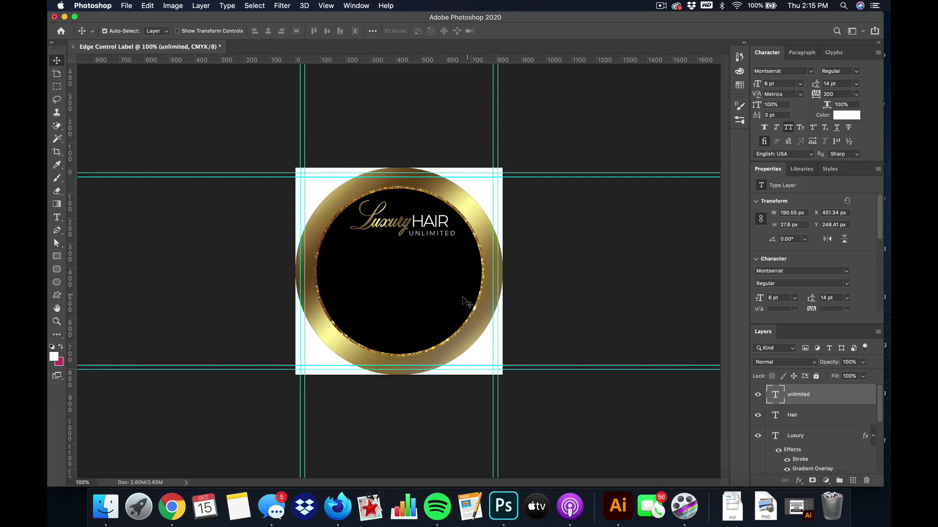
# Set the "HAIR" text size to 18 pt.
pyautogui.click(449, 226)
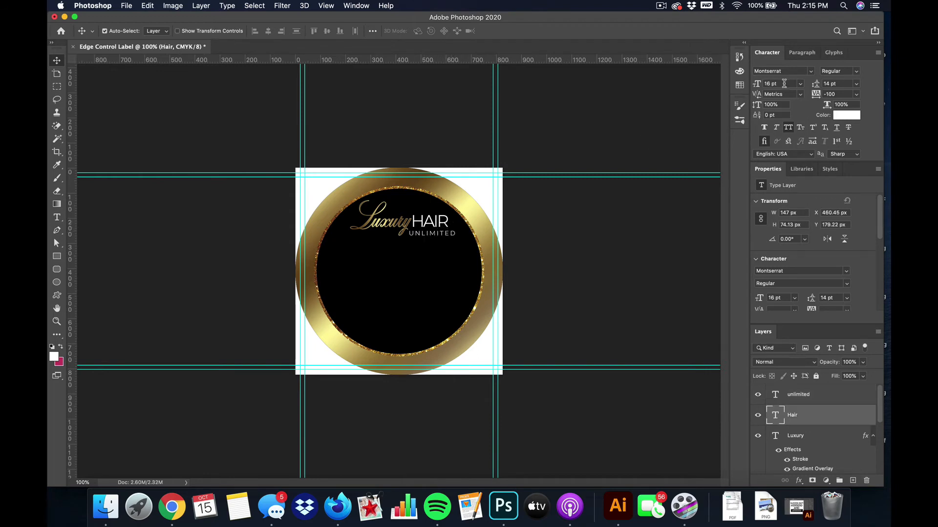
pyautogui.click(800, 83)
pyautogui.click(781, 164)
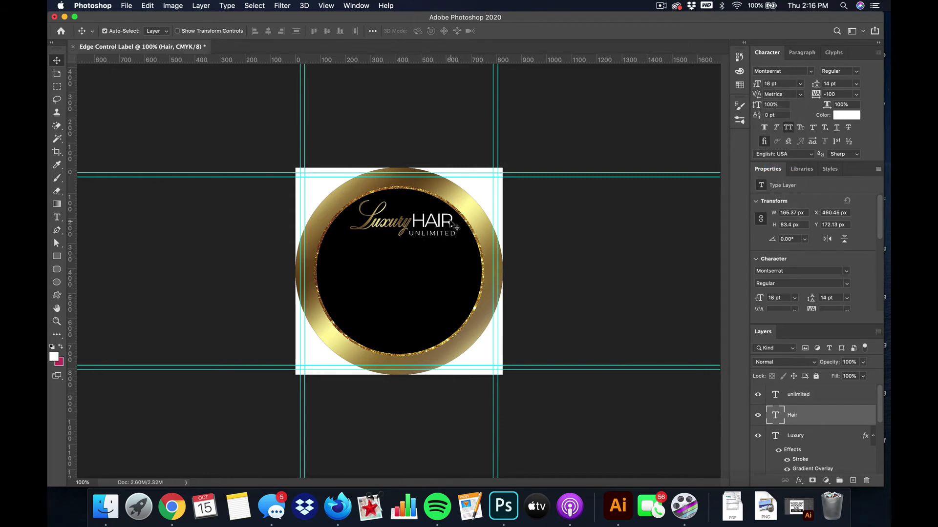
# Select the "Luxury", "HAIR" and "UNLIMITED" texts together and shift them slightly to center the brand name in the circle.
pyautogui.click(432, 234)
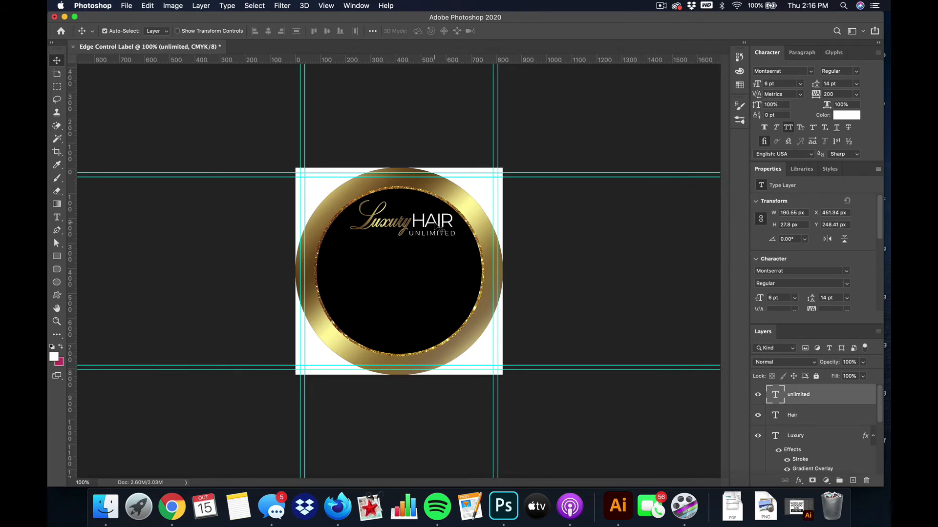
pyautogui.keyDown('shift'); pyautogui.click(423, 224); pyautogui.keyUp('shift')
pyautogui.keyDown('shift'); pyautogui.click(405, 228); pyautogui.keyUp('shift')
pyautogui.moveTo(384, 226); pyautogui.dragTo(380, 227)
pyautogui.click(543, 252)
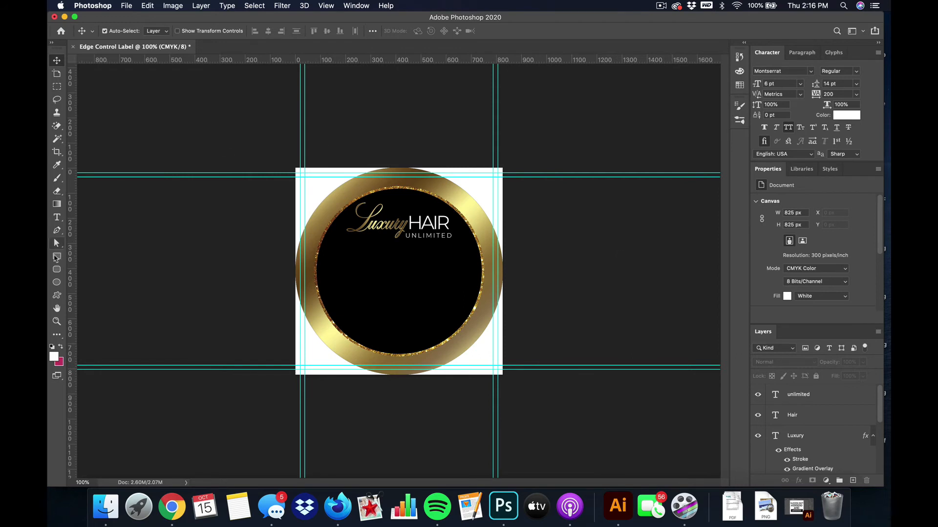
# Add an "edge control" text line in the middle of the black circle.
pyautogui.click(56, 218)
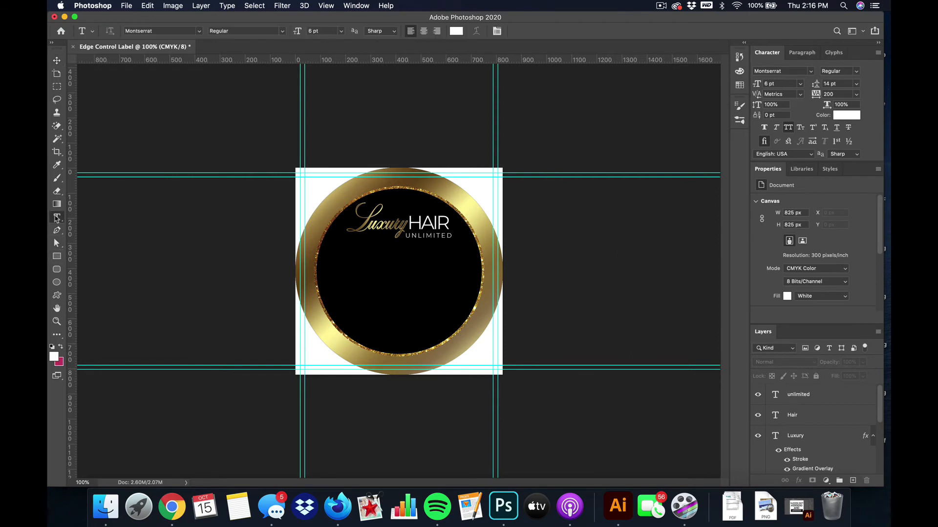
pyautogui.click(364, 285)
pyautogui.write('E')
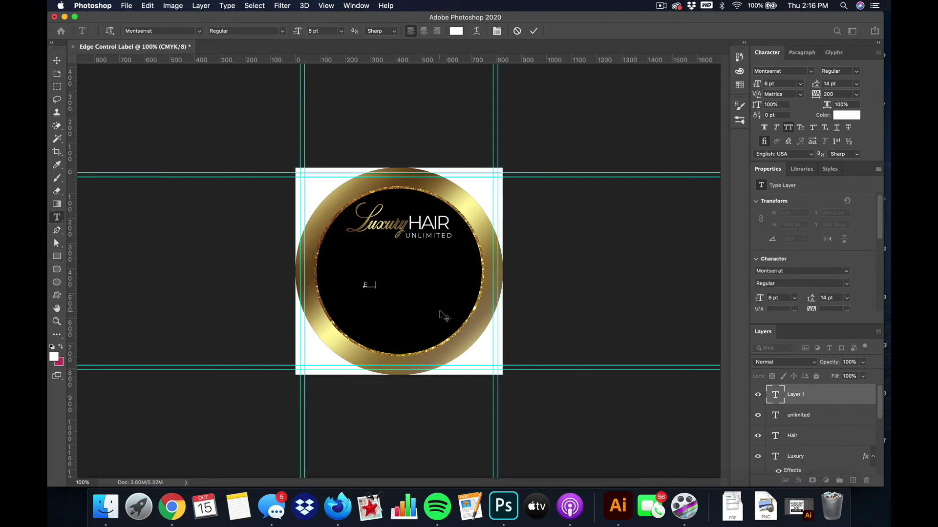
pyautogui.write('DGE CONTROL')
pyautogui.click(534, 31)
# Set the "edge control" text to tracking 0 and 24 pt, and shift it left to start at the circle's edge.
pyautogui.click(856, 95)
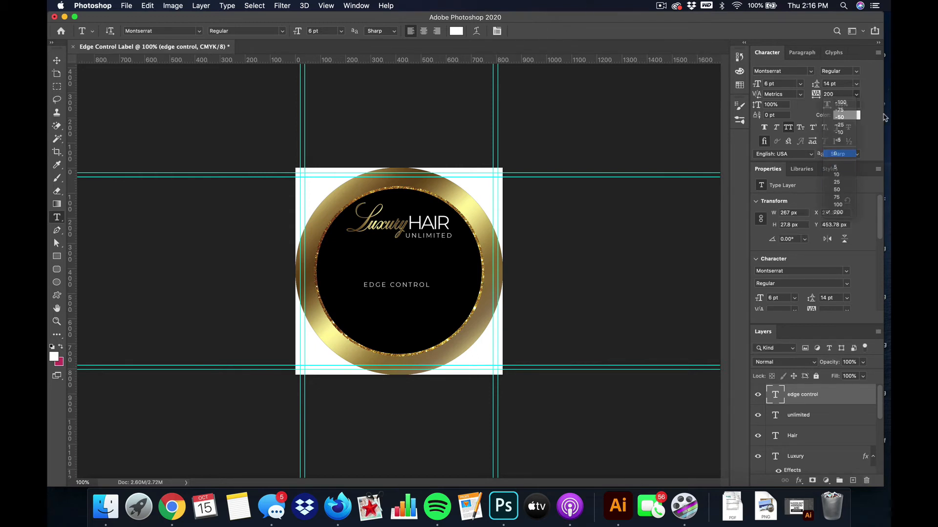
pyautogui.click(838, 151)
pyautogui.click(800, 84)
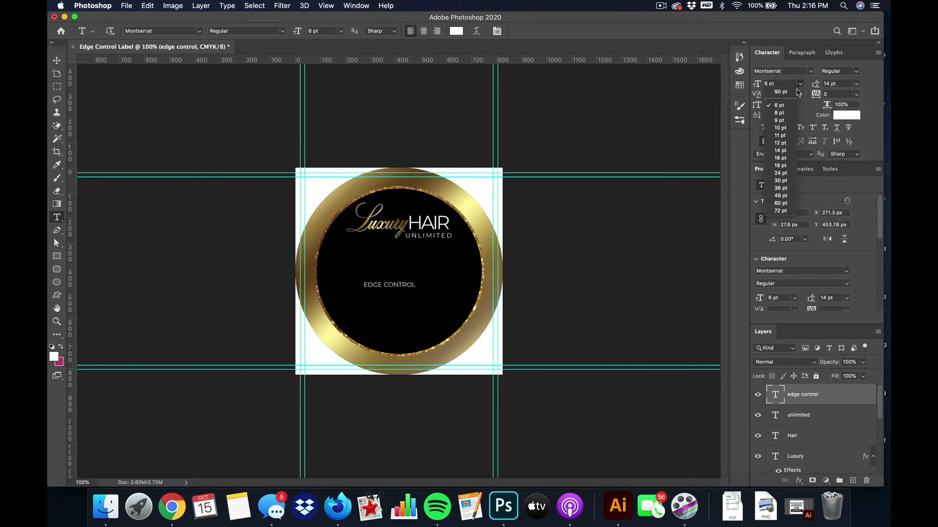
pyautogui.click(780, 174)
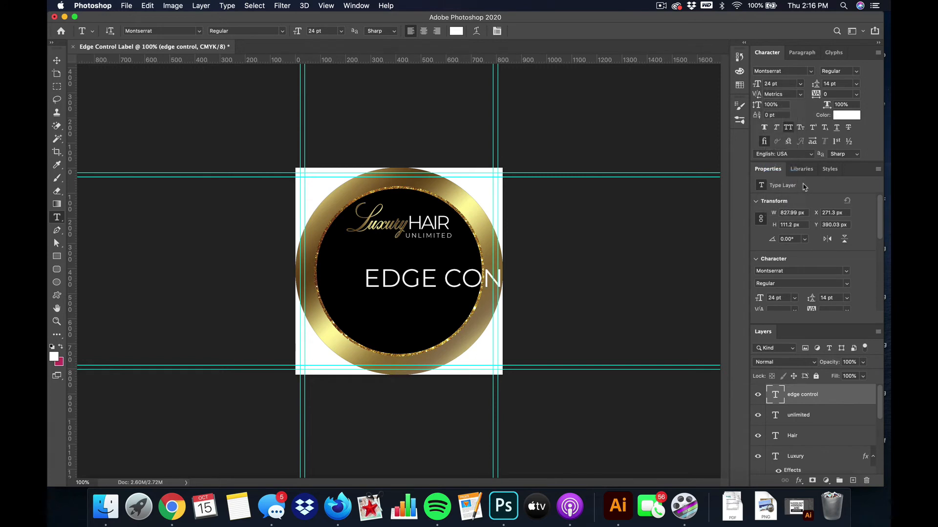
pyautogui.click(55, 61)
pyautogui.moveTo(462, 278); pyautogui.dragTo(412, 279)
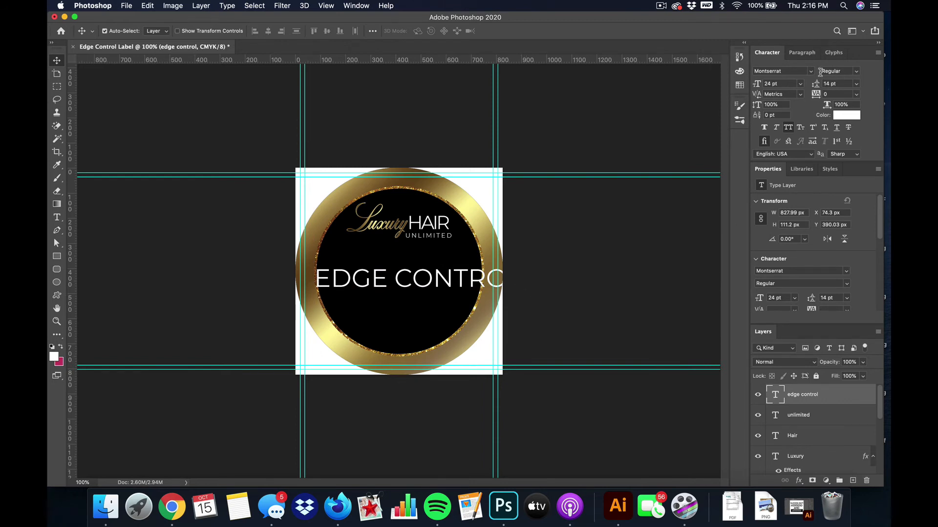
# Change the "edge control" text font to Antonio Regular with tracking of -75.
pyautogui.click(790, 67)
pyautogui.write('anto')
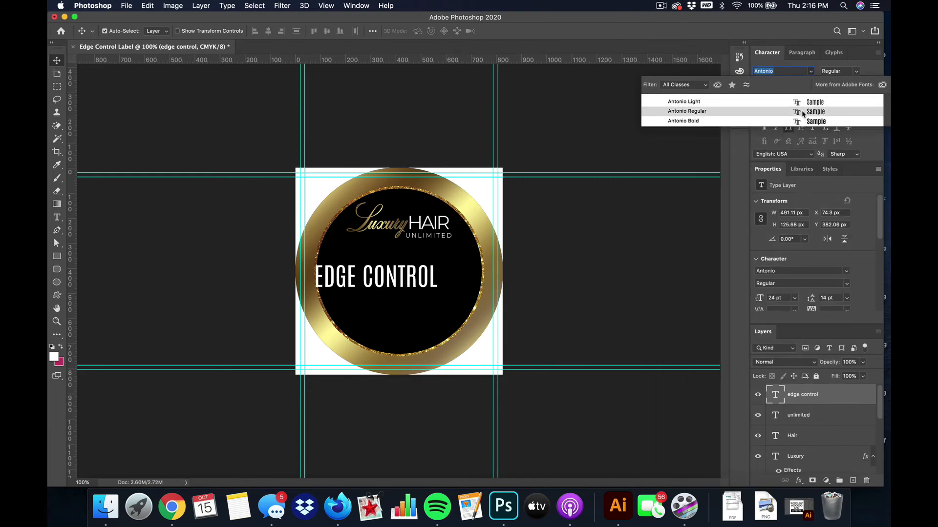
pyautogui.click(804, 114)
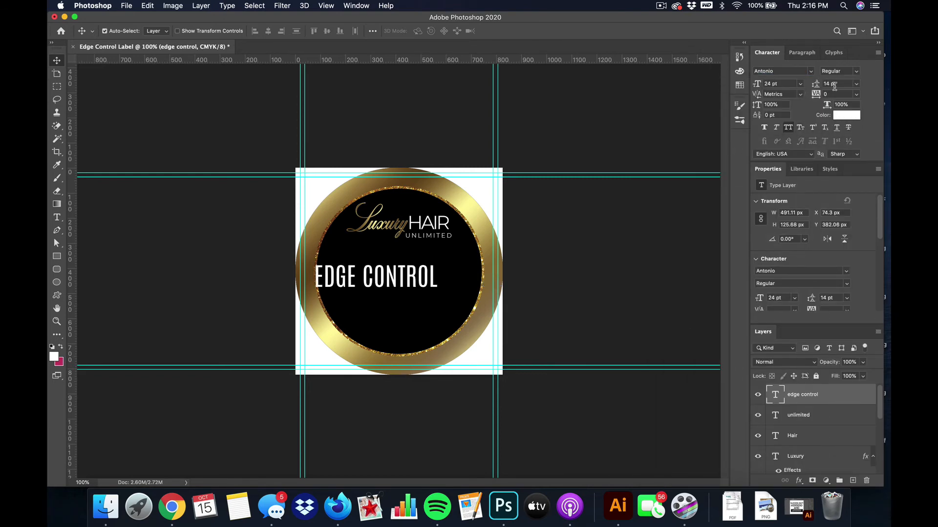
pyautogui.click(856, 96)
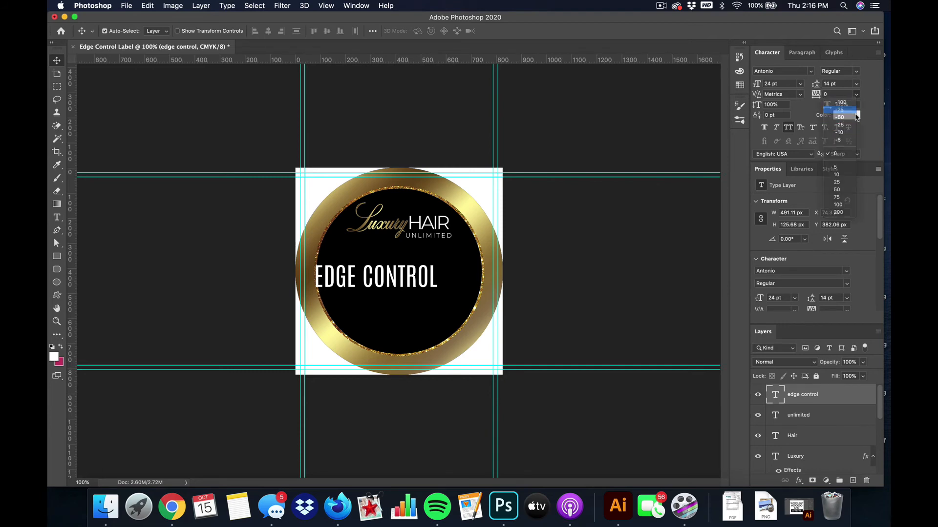
pyautogui.click(837, 110)
# Try the "edge control" text at 48 pt and 36 pt, settle on 32 pt, and center it in the black circle.
pyautogui.click(799, 84)
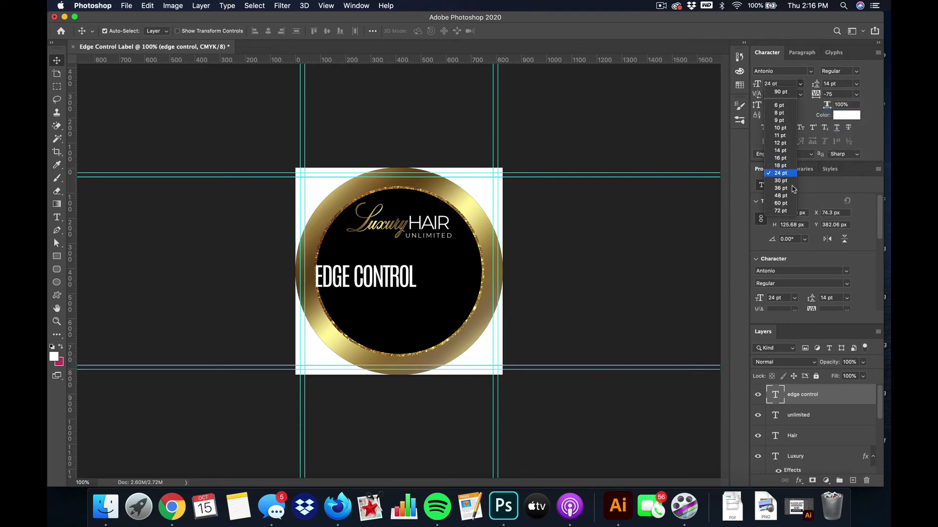
pyautogui.click(796, 173)
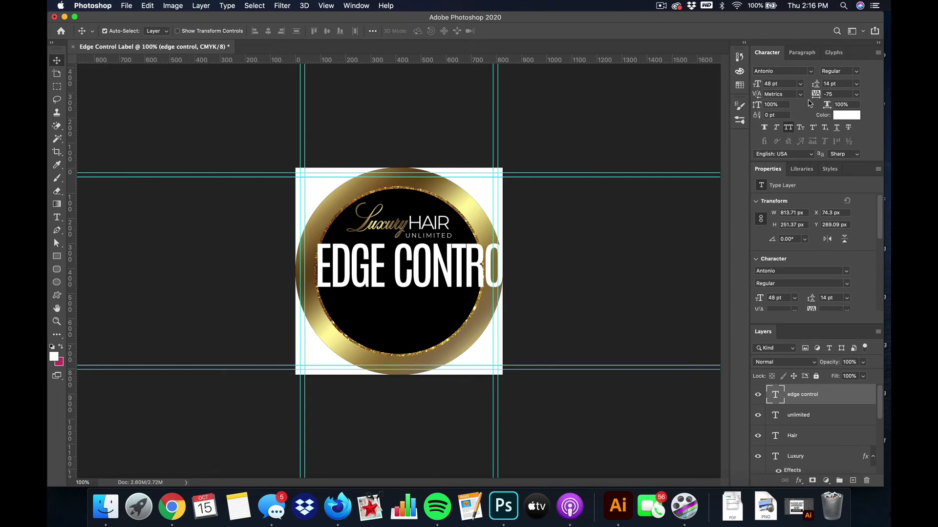
pyautogui.click(800, 83)
pyautogui.click(779, 169)
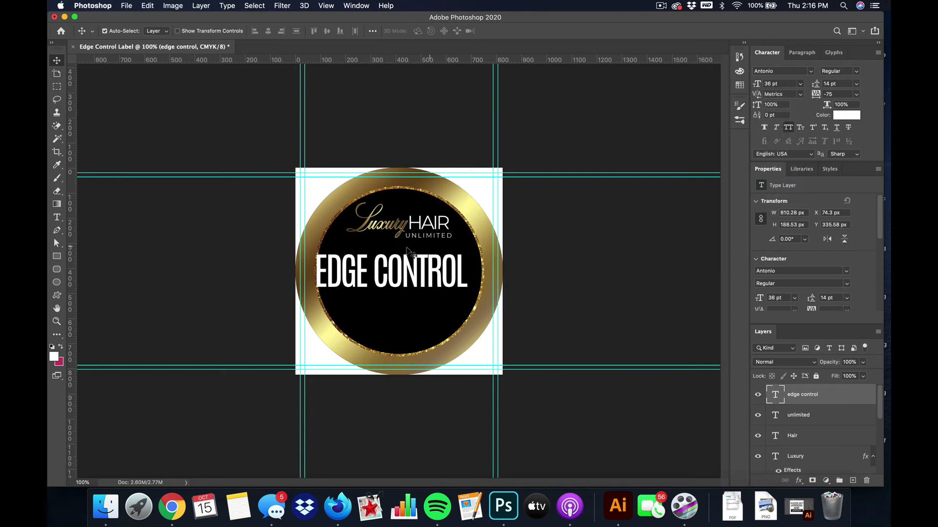
pyautogui.moveTo(430, 281); pyautogui.dragTo(443, 282)
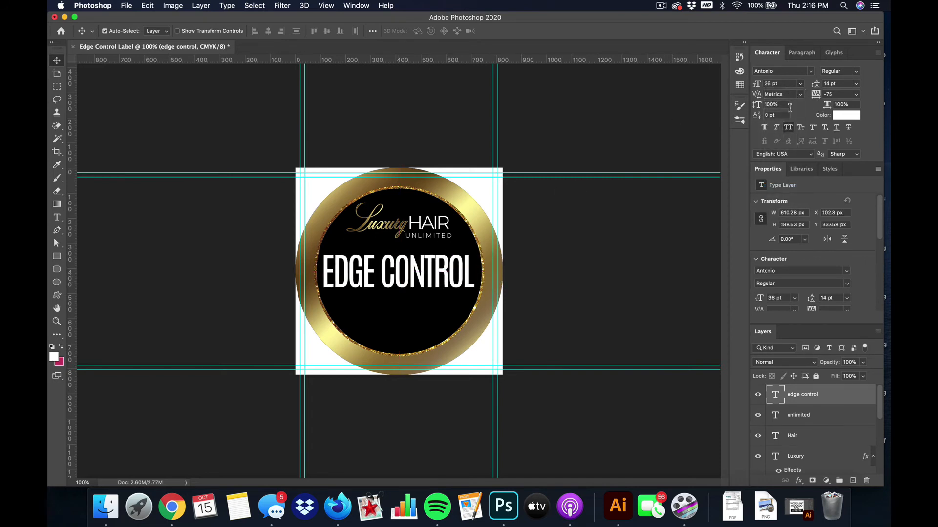
pyautogui.write('32')
pyautogui.press('Return')
pyautogui.moveTo(430, 283); pyautogui.dragTo(438, 284)
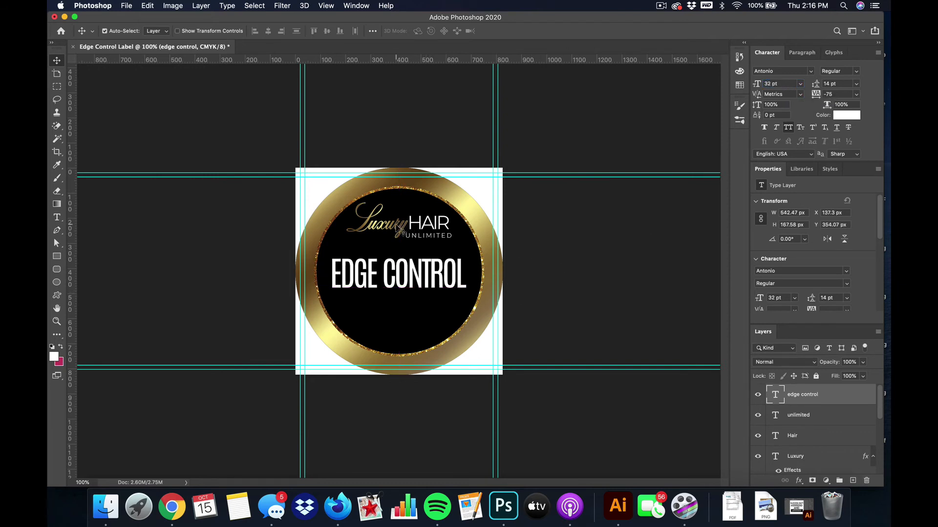
# Copy the "Luxury" layer's style onto the "edge control" text and move that text up slightly.
pyautogui.click(842, 456)
pyautogui.rightClick(795, 453)
pyautogui.click(832, 422)
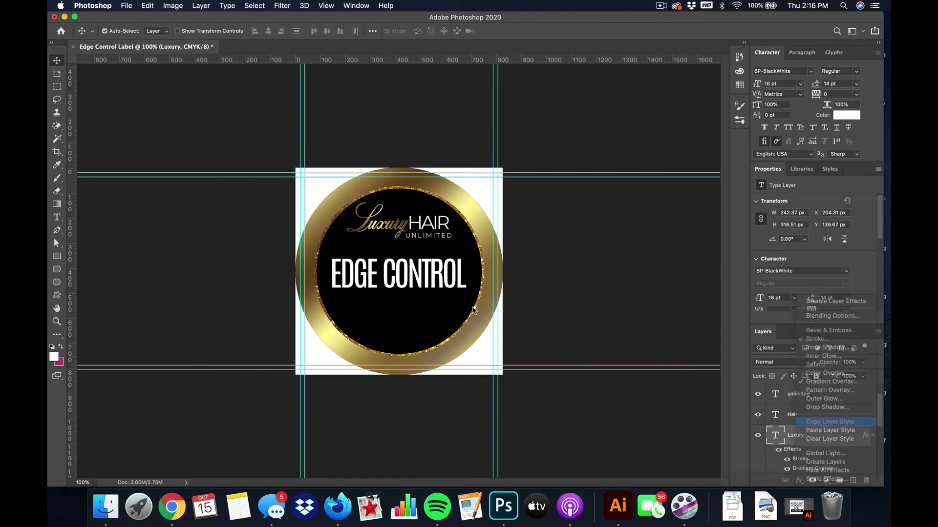
pyautogui.scroll(2, 837, 407)
pyautogui.click(839, 393)
pyautogui.rightClick(839, 392)
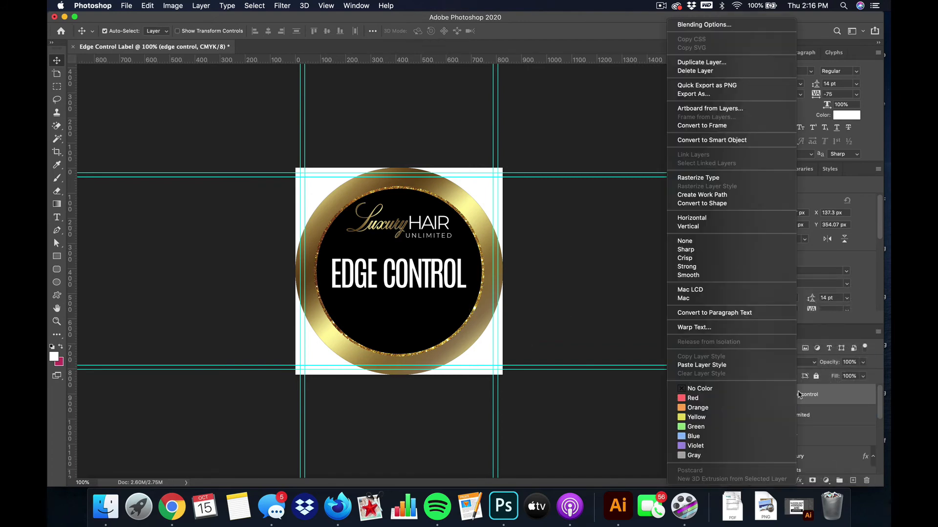
pyautogui.click(698, 364)
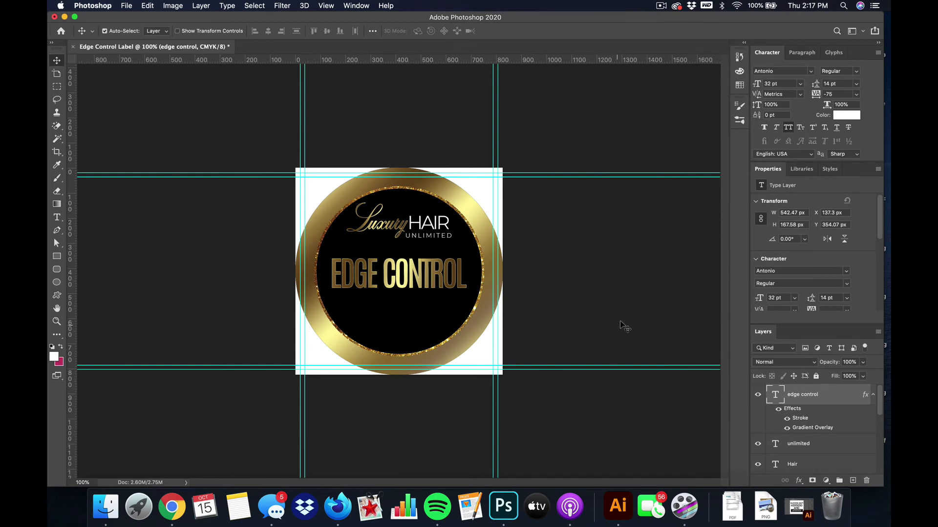
pyautogui.click(637, 318)
pyautogui.moveTo(452, 270); pyautogui.dragTo(481, 278)
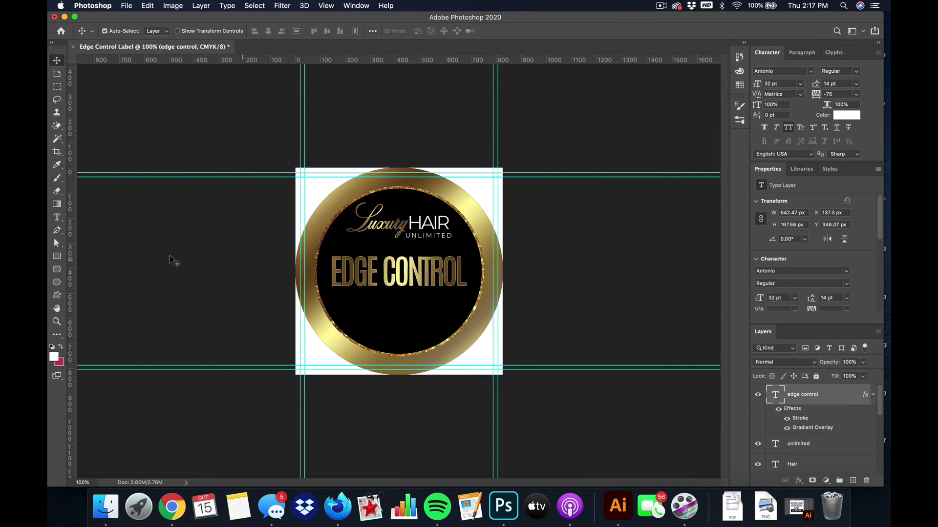
# Add a "no flaking - extra hold" text line below "Edge Control" in the black circle.
pyautogui.click(55, 219)
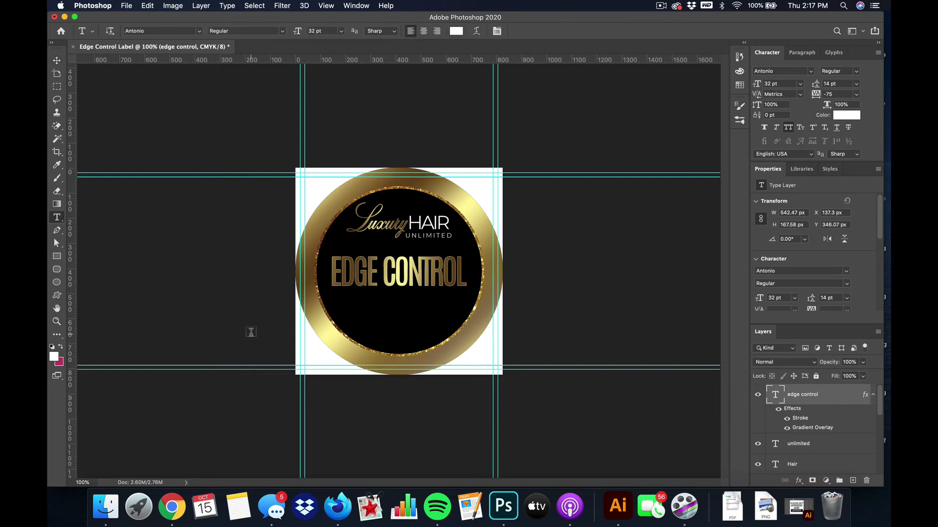
pyautogui.click(375, 315)
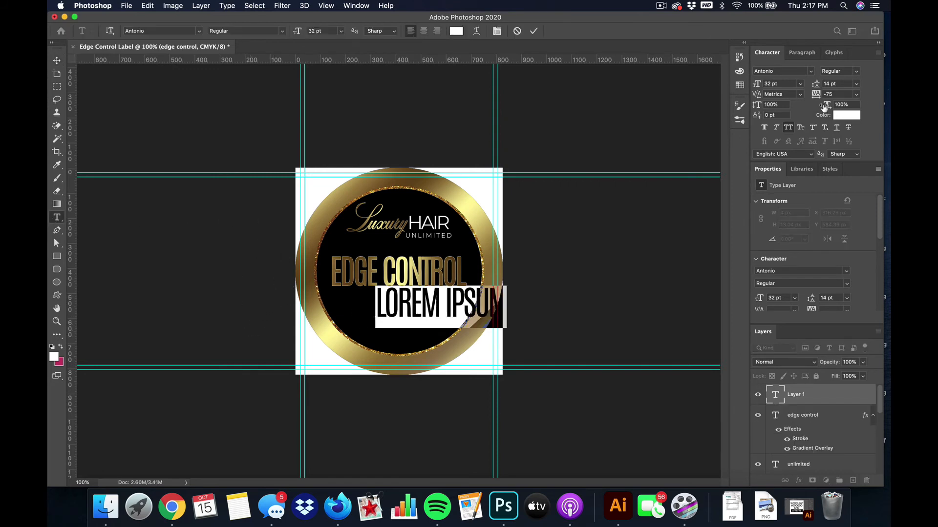
pyautogui.write('NO FL')
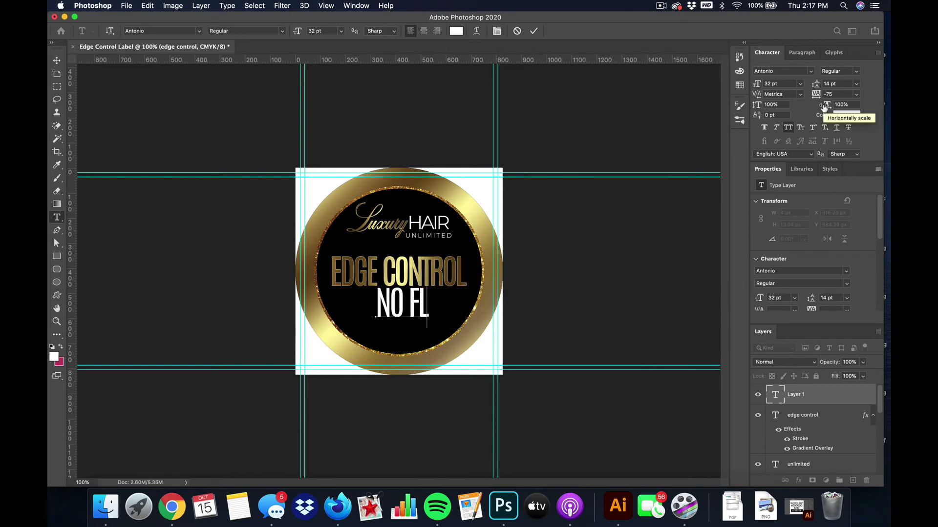
pyautogui.write('AKING')
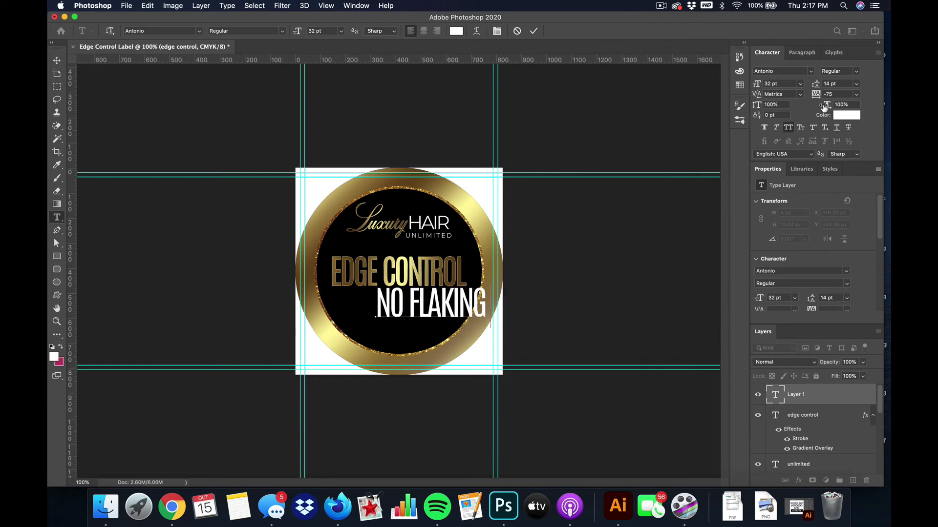
pyautogui.write(' - NO BREASE')
pyautogui.click(533, 31)
# Format the "no flaking - extra hold" text in Montserrat Medium at 10 pt with tracking of 200.
pyautogui.click(800, 84)
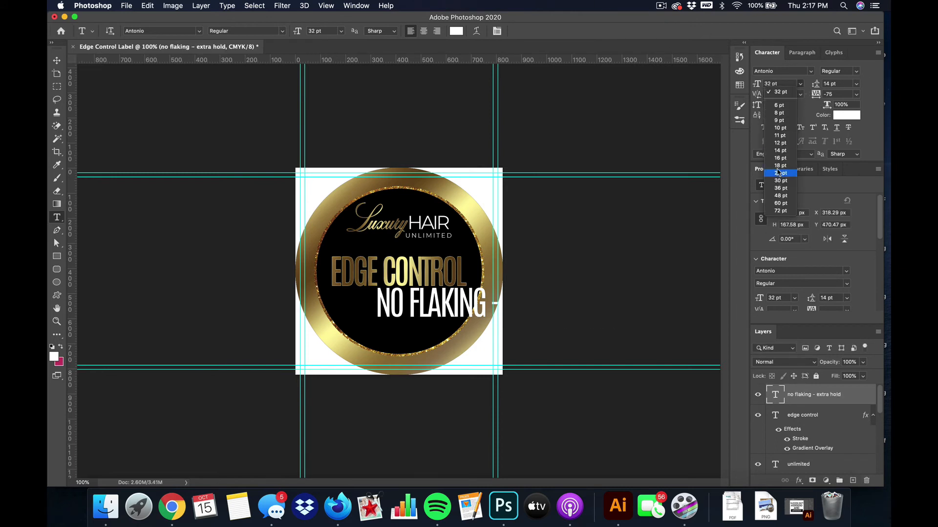
pyautogui.click(779, 131)
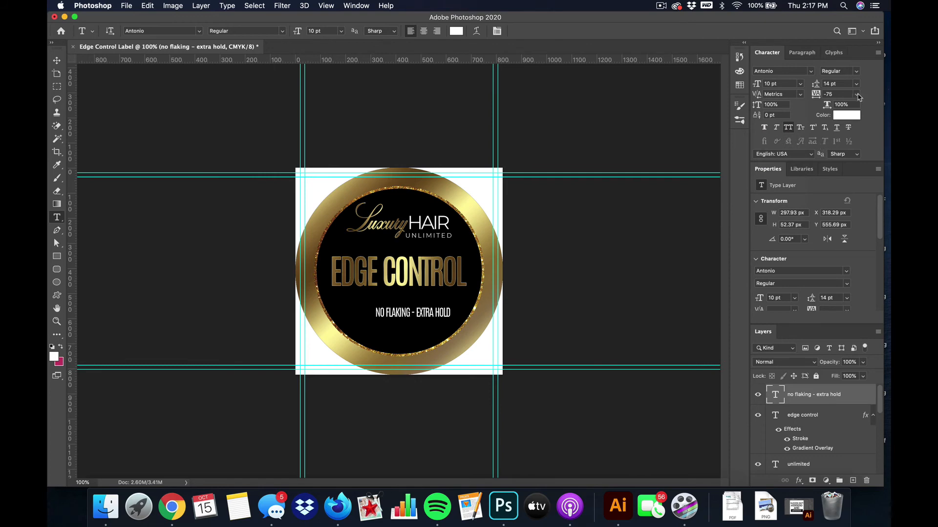
pyautogui.click(858, 95)
pyautogui.click(839, 215)
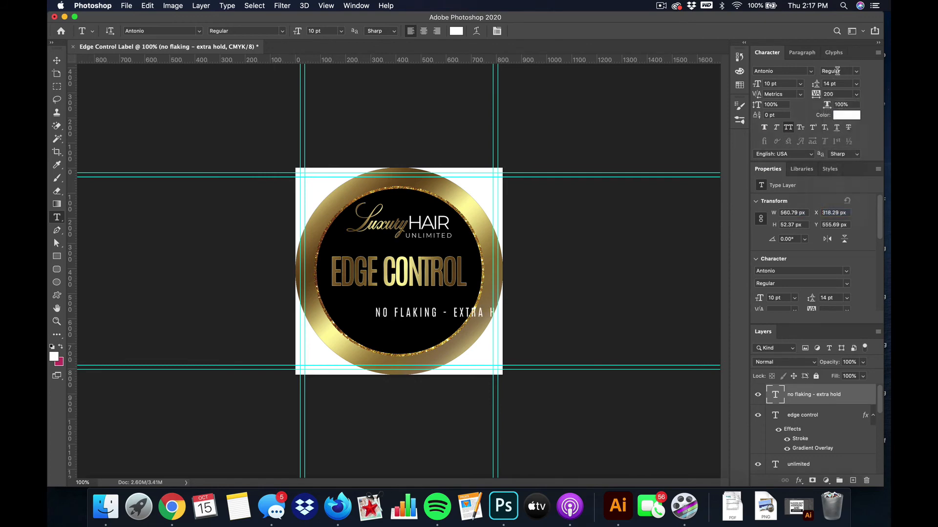
pyautogui.click(811, 71)
pyautogui.click(819, 113)
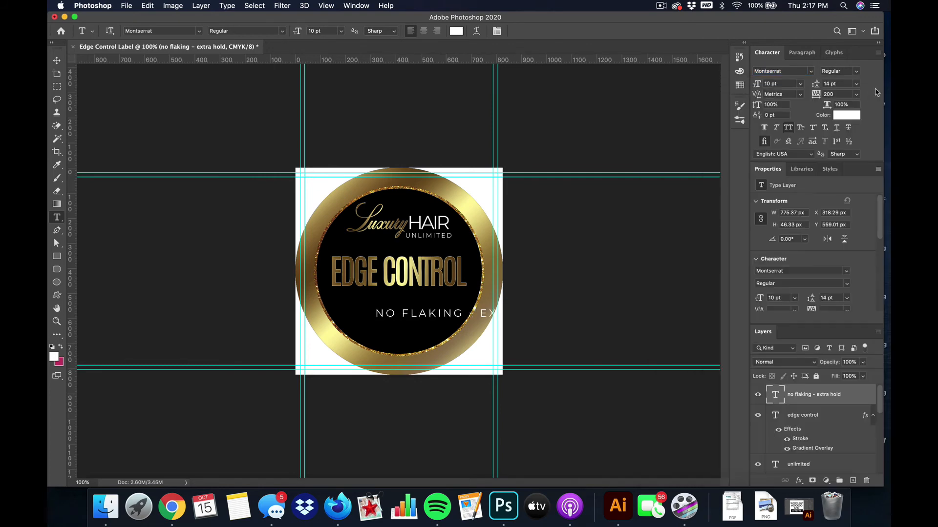
pyautogui.click(856, 73)
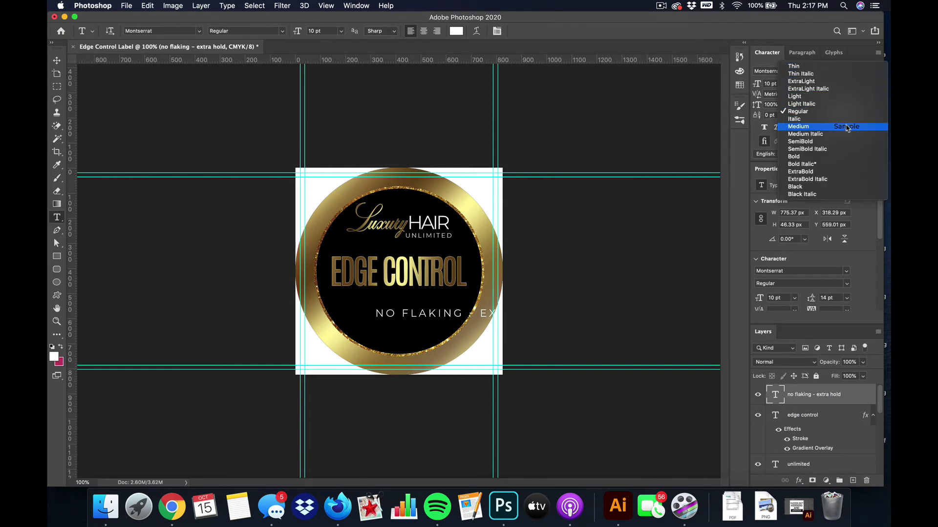
pyautogui.click(844, 132)
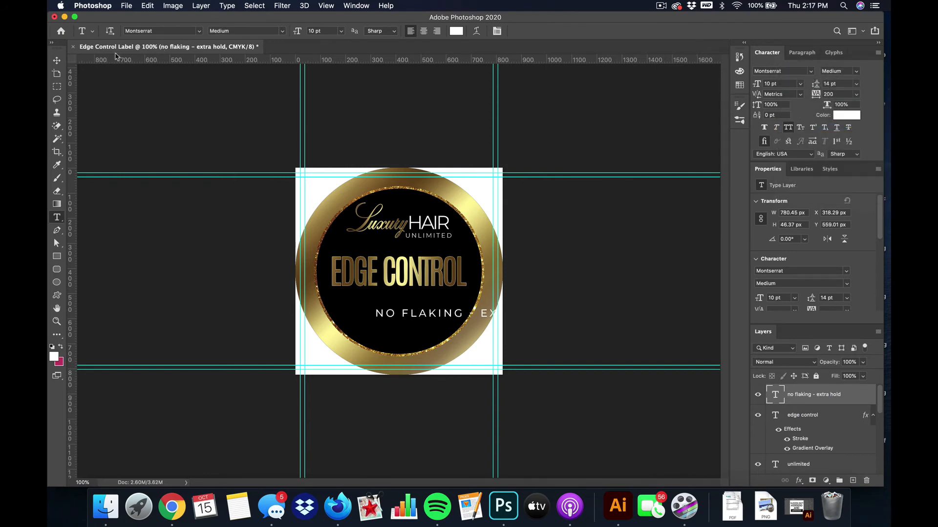
# Try the "no flaking - extra hold" text at 8 pt, settle on 6 pt, and center it directly beneath "Edge Control".
pyautogui.click(56, 61)
pyautogui.moveTo(436, 314); pyautogui.dragTo(377, 295)
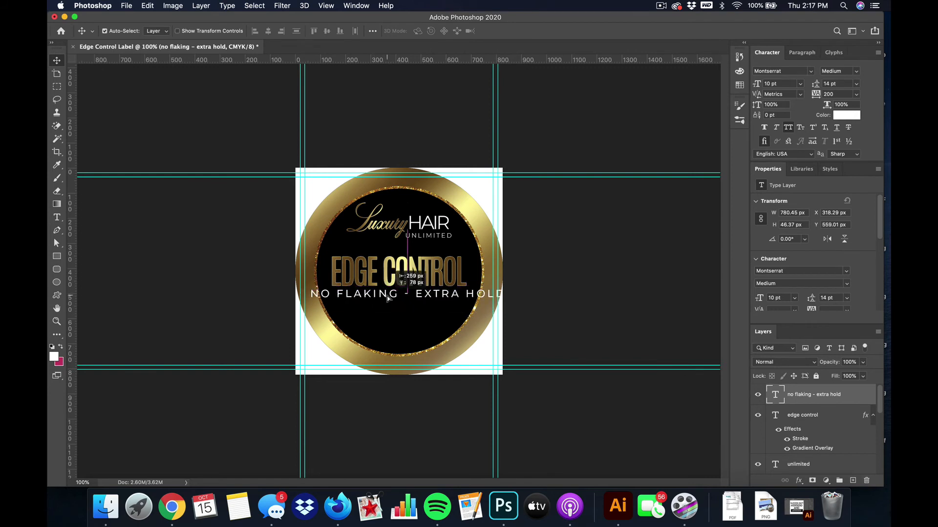
pyautogui.click(800, 83)
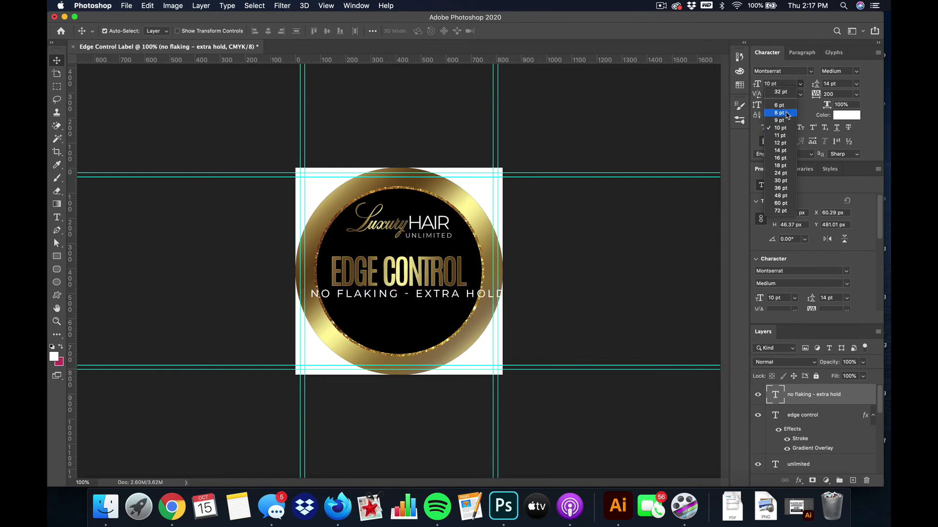
pyautogui.click(780, 113)
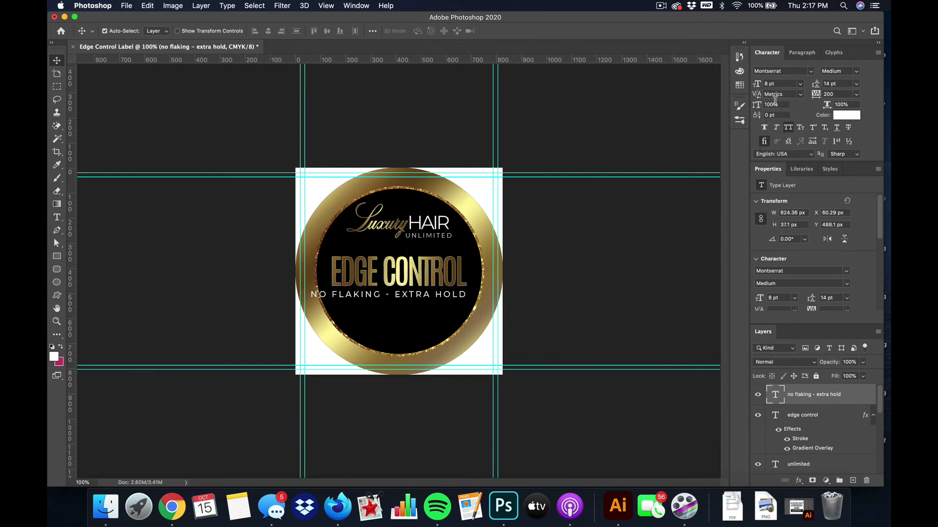
pyautogui.click(800, 84)
pyautogui.click(781, 104)
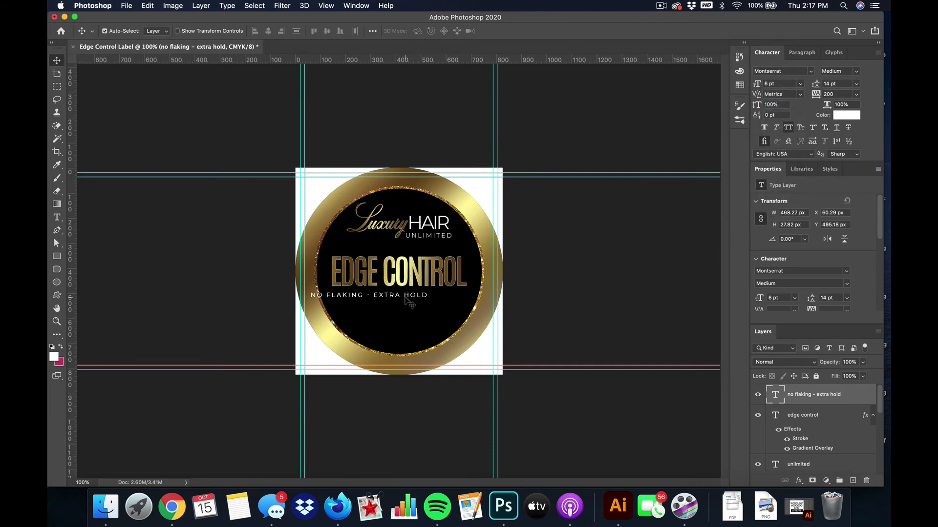
pyautogui.moveTo(403, 298); pyautogui.dragTo(444, 282)
# Draw a rectangle about 538 by 33 px behind the "no flaking - extra hold" text, as wide as "Edge Control".
pyautogui.press('super+plus')
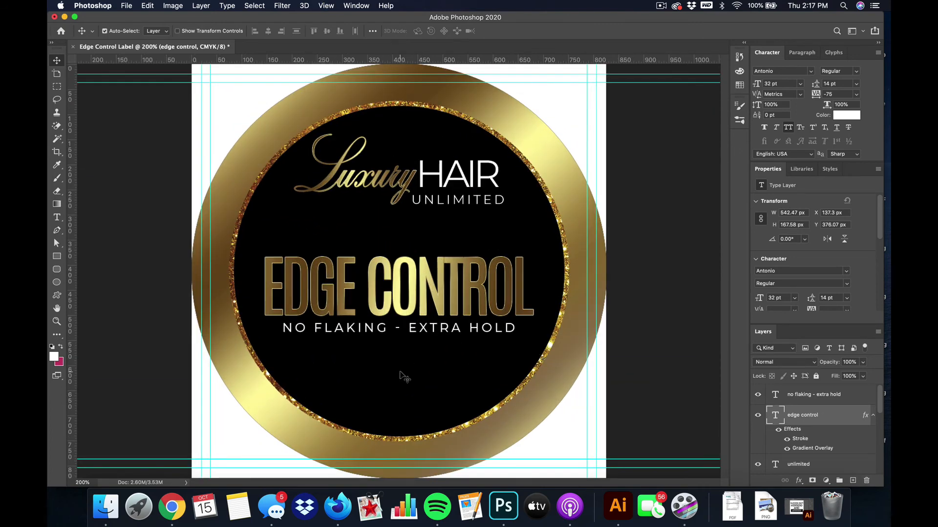
pyautogui.click(56, 256)
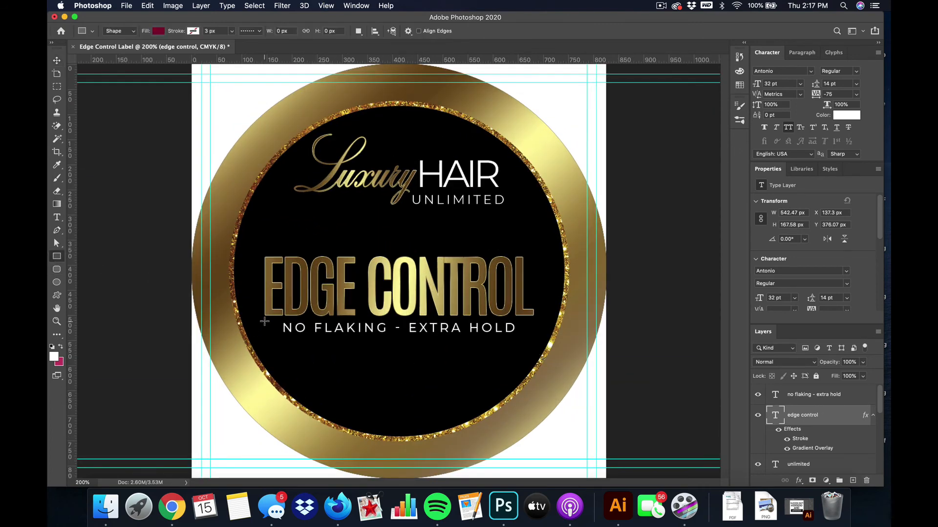
pyautogui.moveTo(264, 321); pyautogui.dragTo(533, 336)
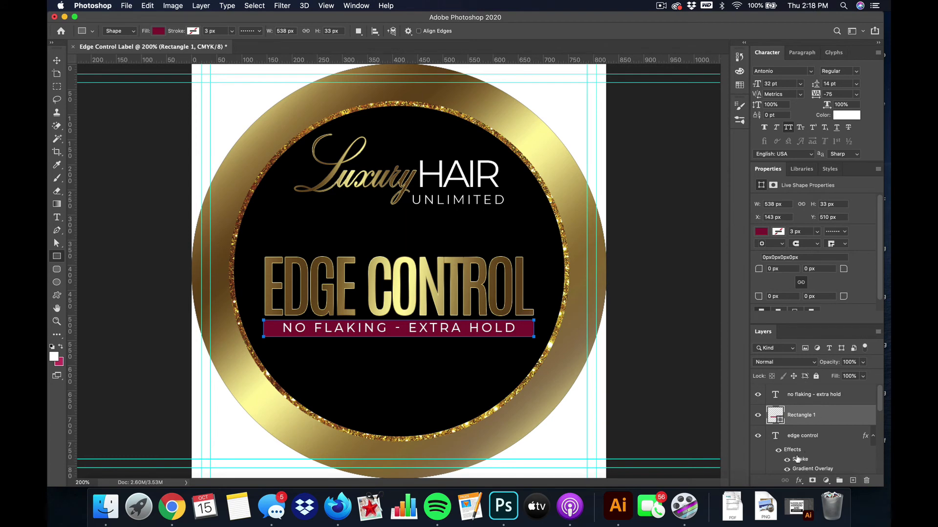
# Paste the copied gold layer style onto the rectangle and set its gradient overlay angle to 0°.
pyautogui.rightClick(812, 418)
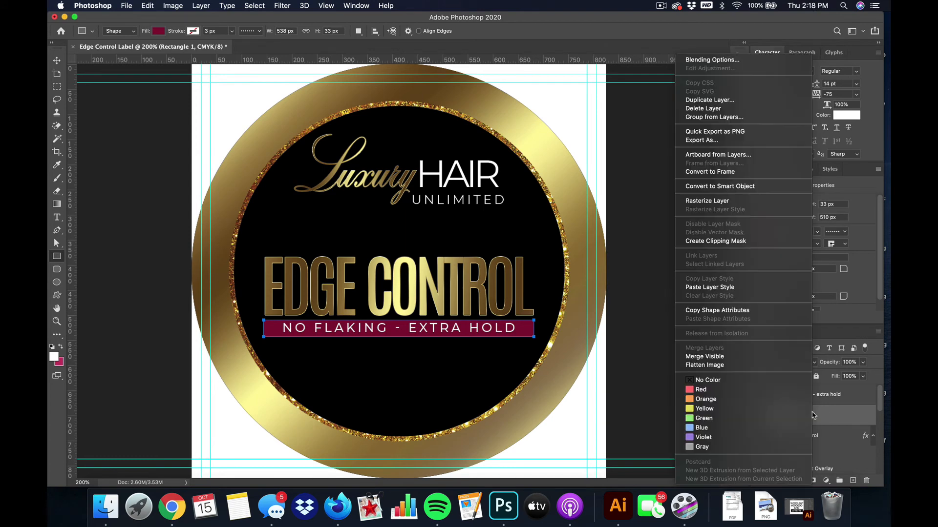
pyautogui.click(715, 288)
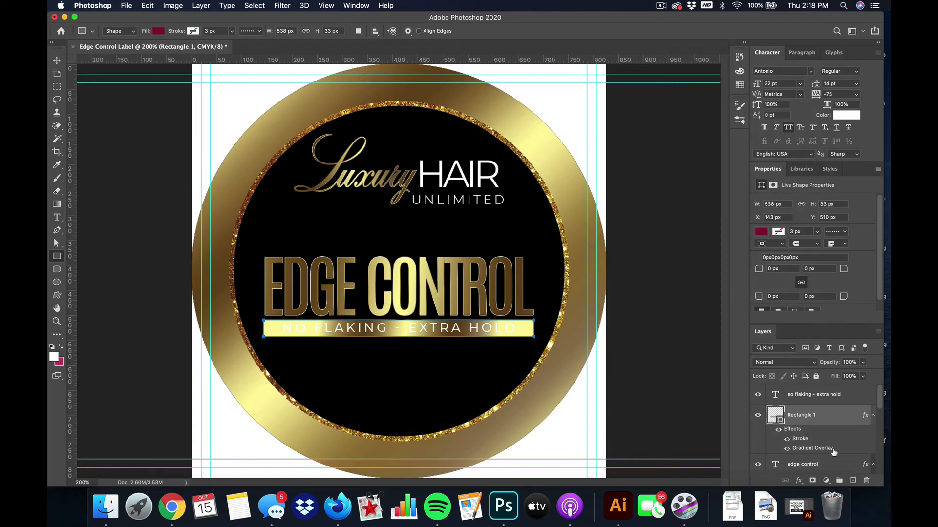
pyautogui.doubleClick(813, 448)
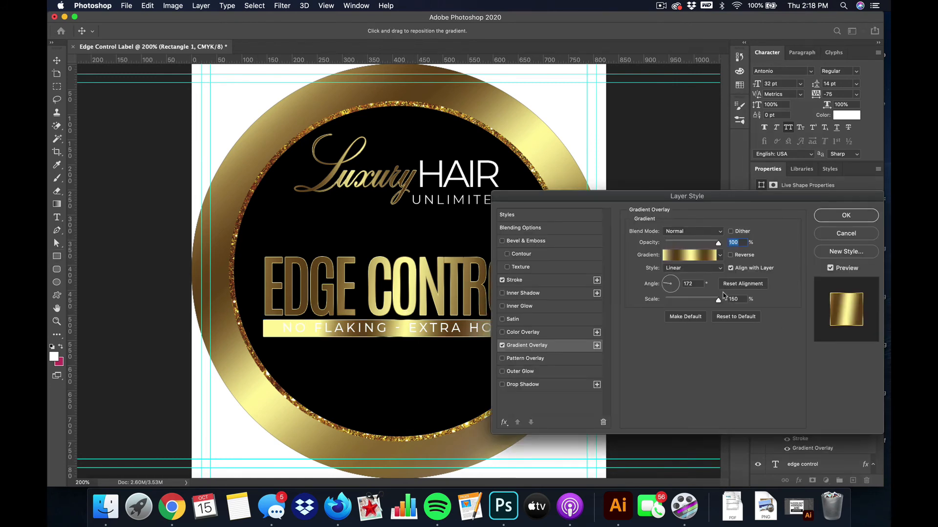
pyautogui.doubleClick(685, 283)
pyautogui.write('0')
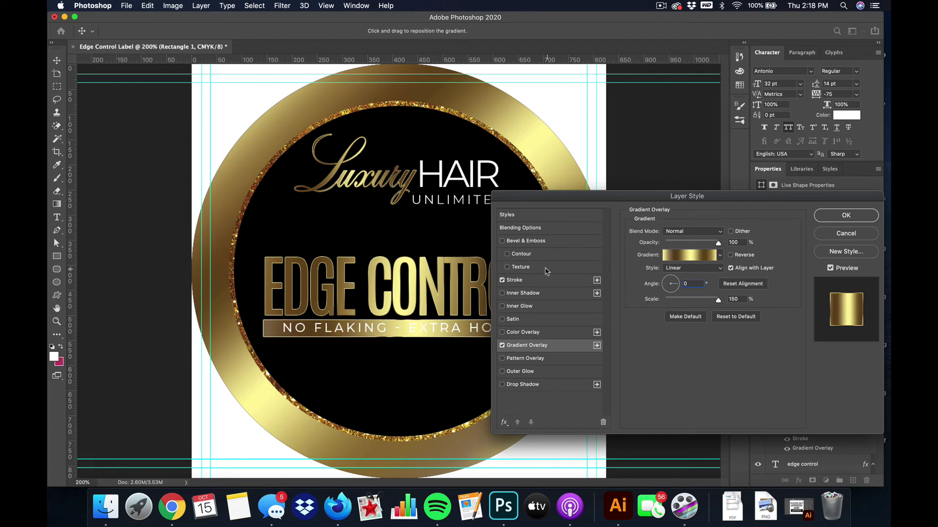
pyautogui.click(847, 217)
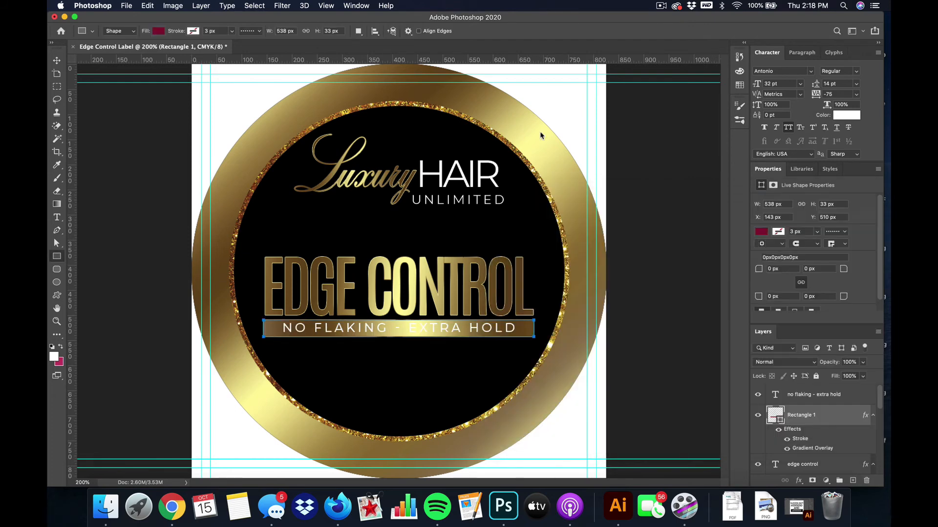
# Change the "no flaking - extra hold" text color to black.
pyautogui.click(56, 60)
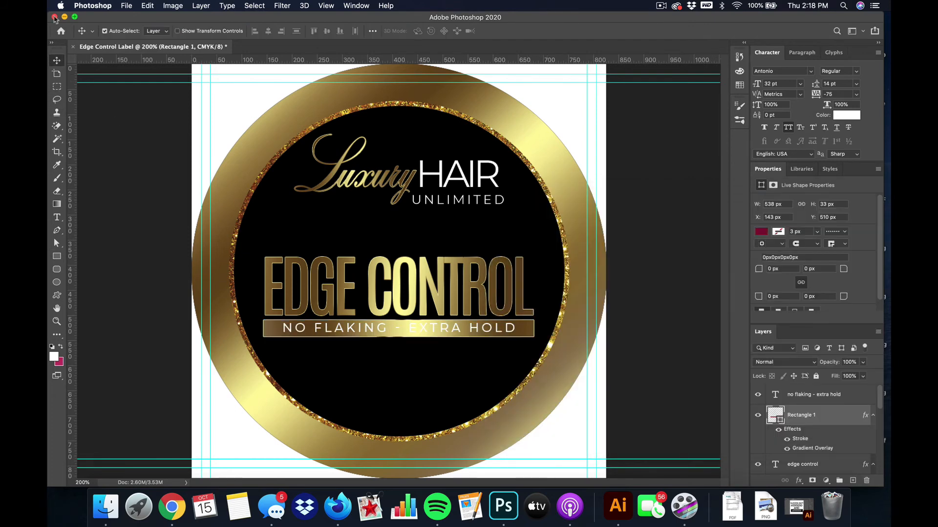
pyautogui.click(464, 330)
pyautogui.click(846, 115)
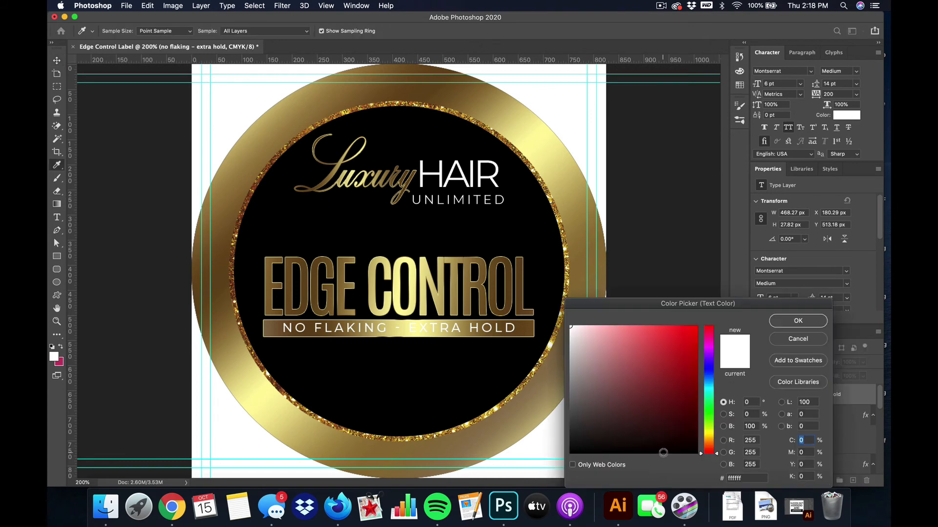
pyautogui.click(674, 452)
pyautogui.moveTo(675, 451); pyautogui.dragTo(698, 455)
pyautogui.press('Return')
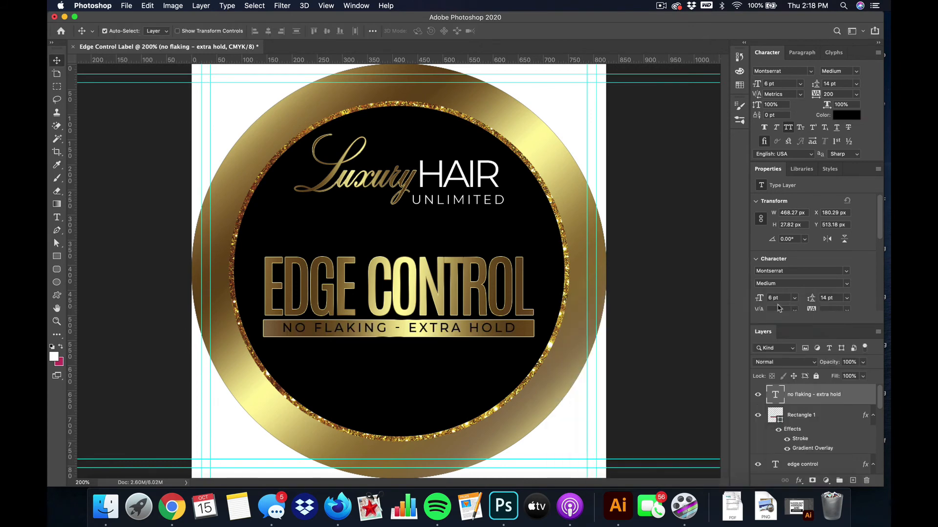
# Open the gradient overlay of the rectangle behind "no flaking - extra hold" and examine the first gradient stop's color values.
pyautogui.doubleClick(802, 449)
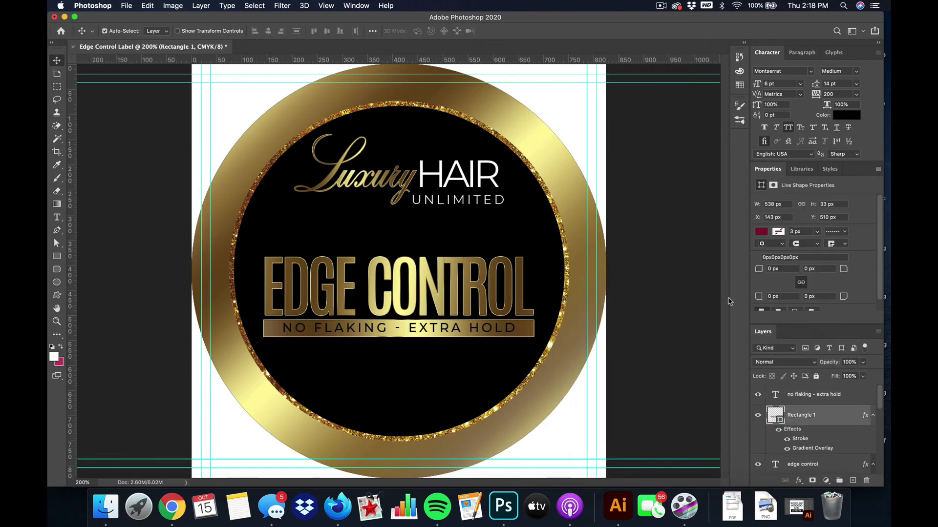
pyautogui.click(709, 262)
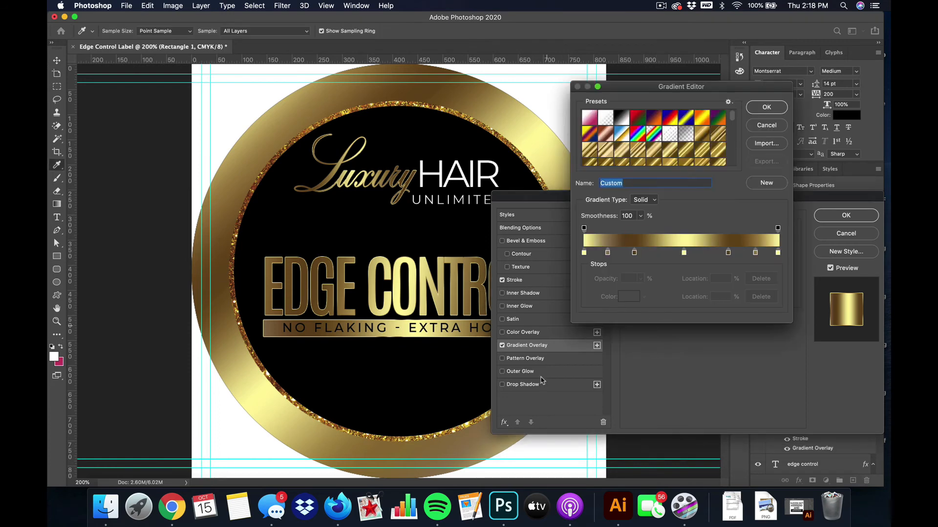
pyautogui.click(770, 108)
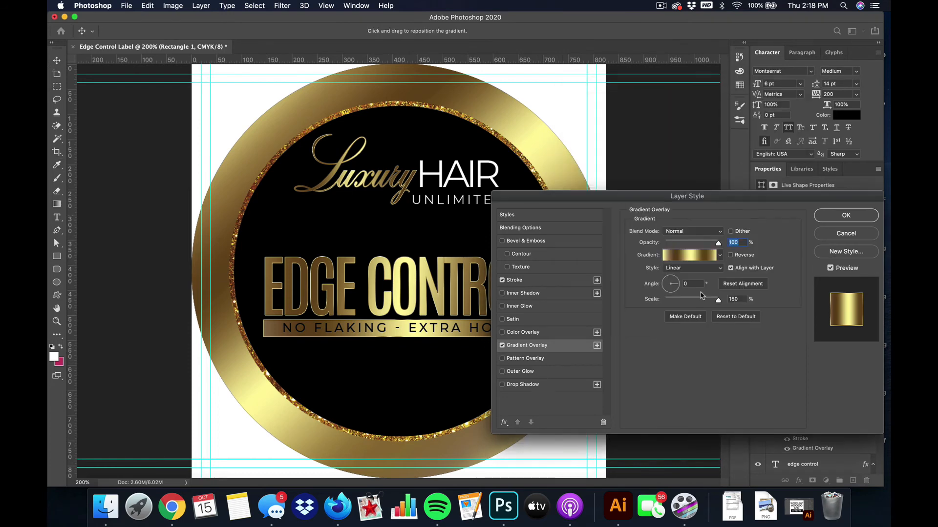
pyautogui.click(698, 255)
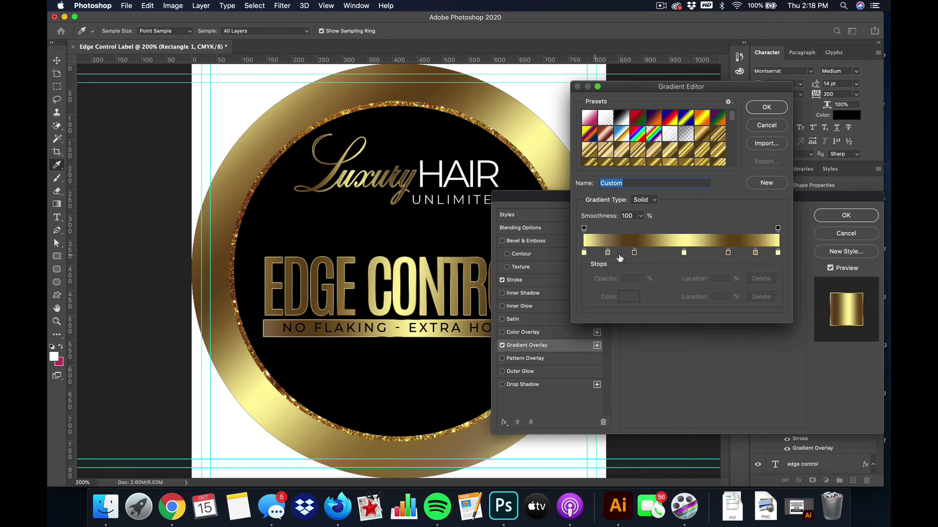
pyautogui.click(584, 253)
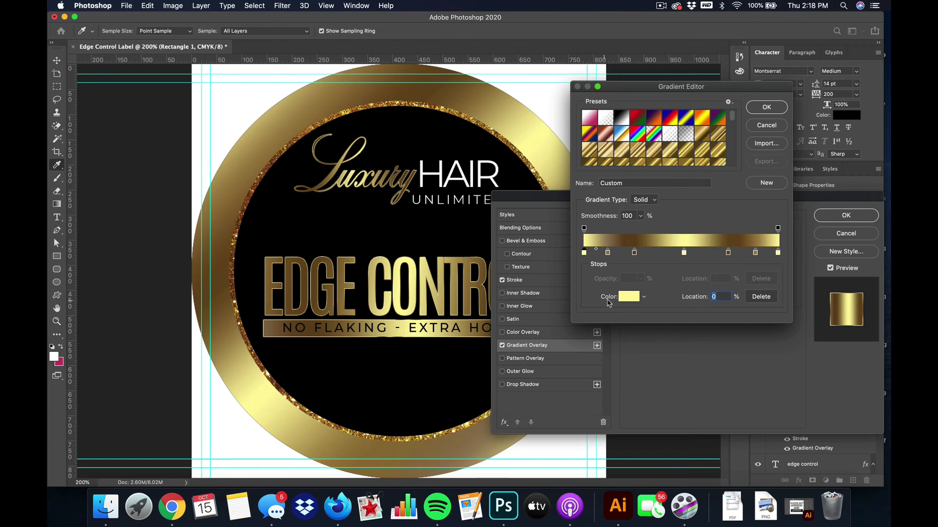
pyautogui.click(629, 296)
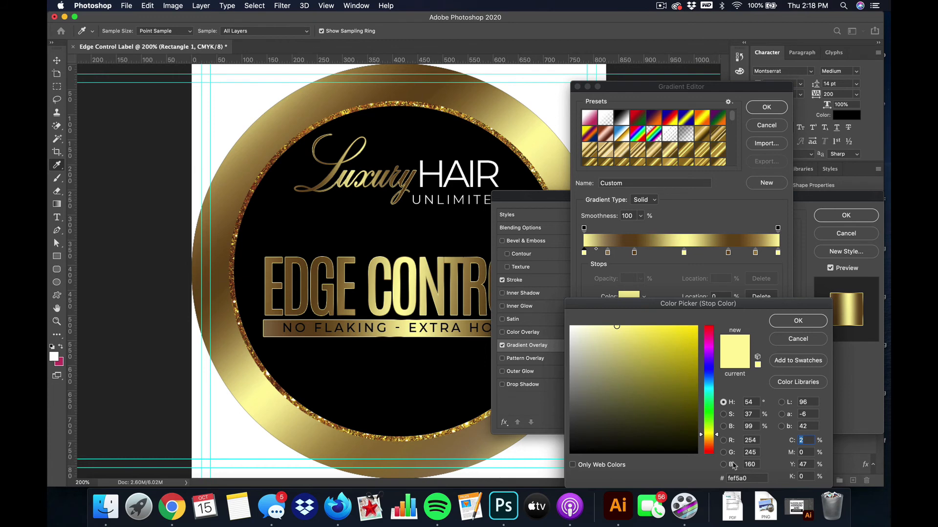
pyautogui.click(794, 319)
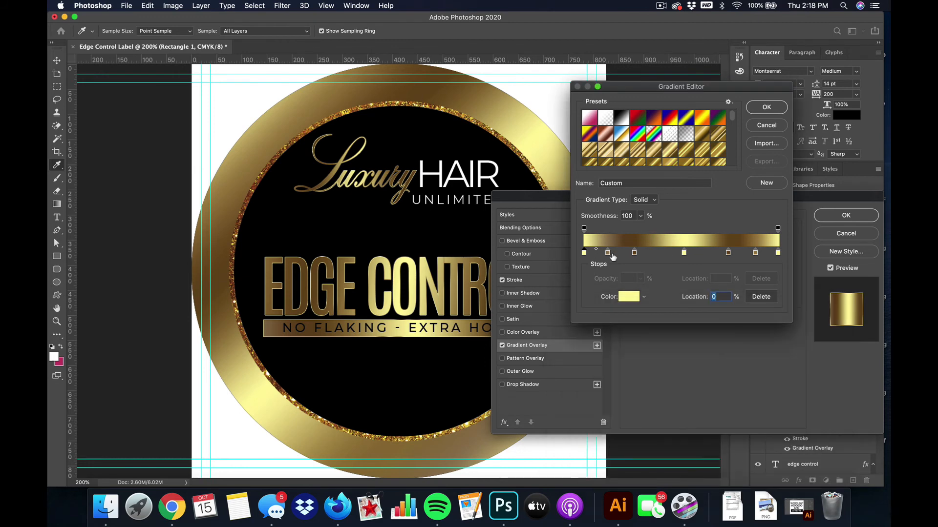
# Examine the color values of the second, third and middle stops in the rectangle's gold gradient.
pyautogui.click(608, 253)
pyautogui.click(637, 299)
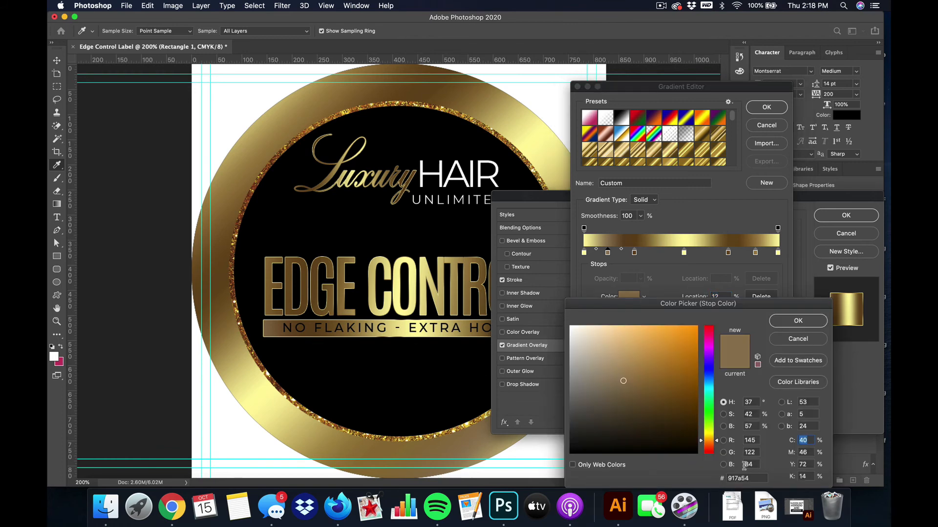
pyautogui.click(803, 320)
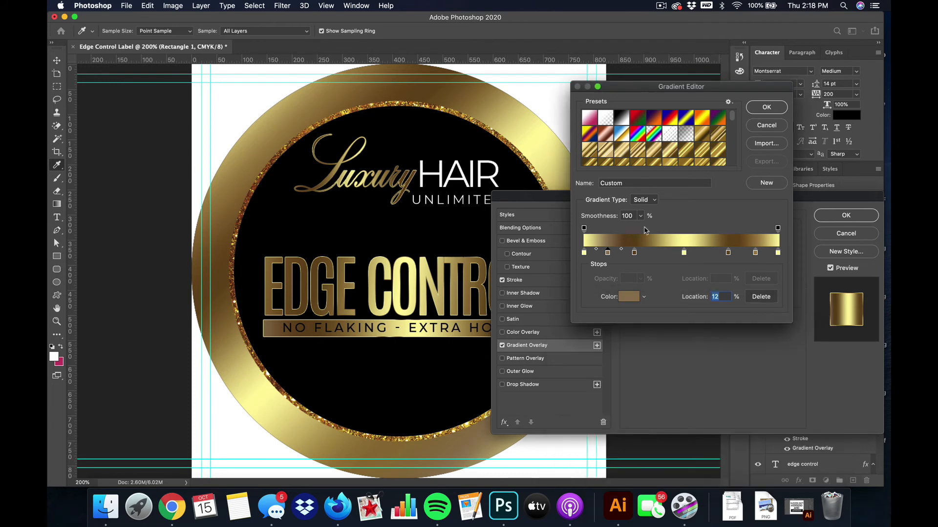
pyautogui.click(634, 253)
pyautogui.click(635, 297)
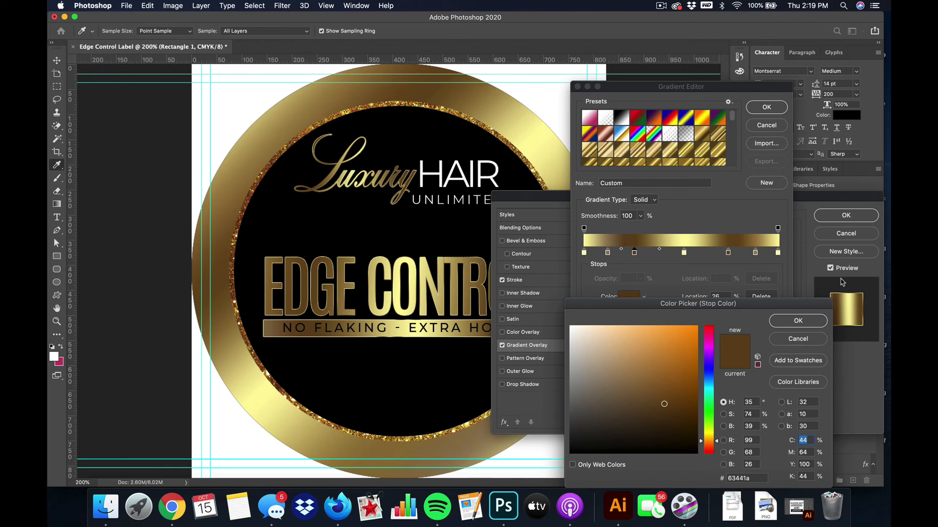
pyautogui.click(810, 322)
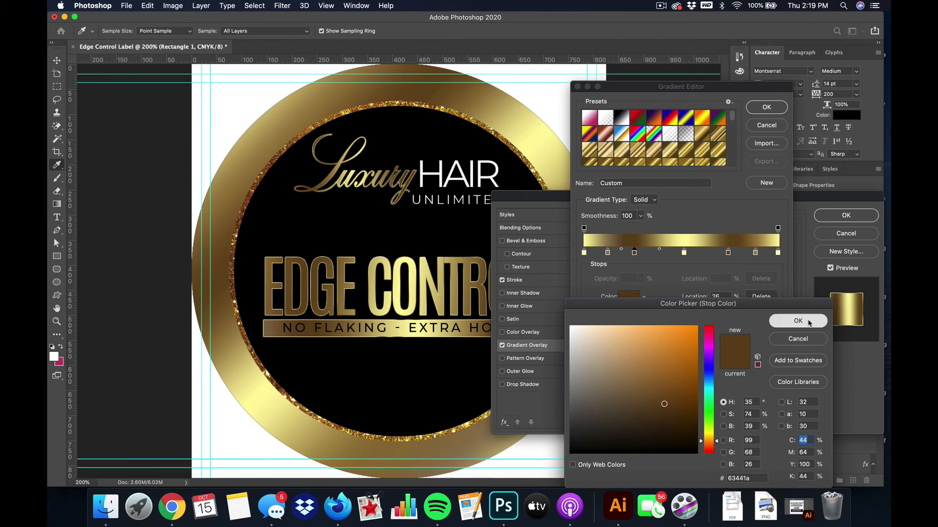
pyautogui.click(684, 253)
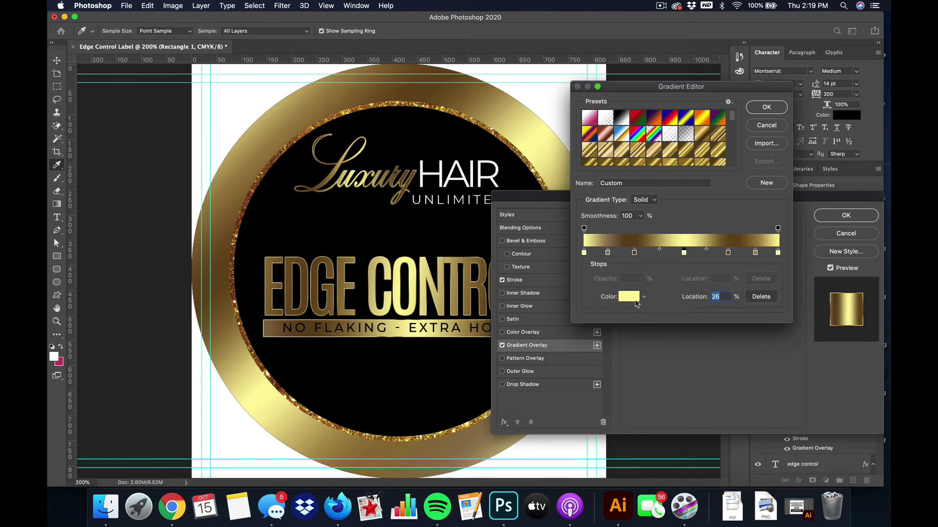
pyautogui.click(631, 299)
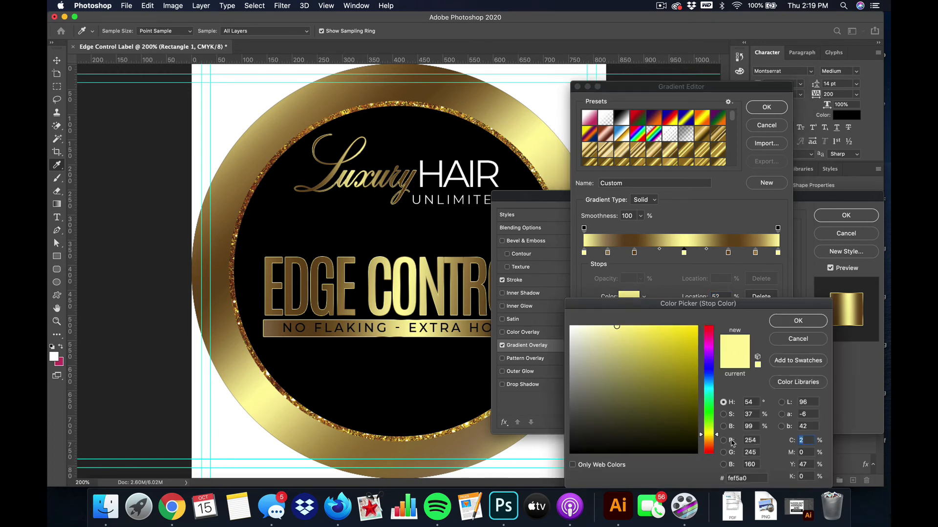
pyautogui.click(795, 321)
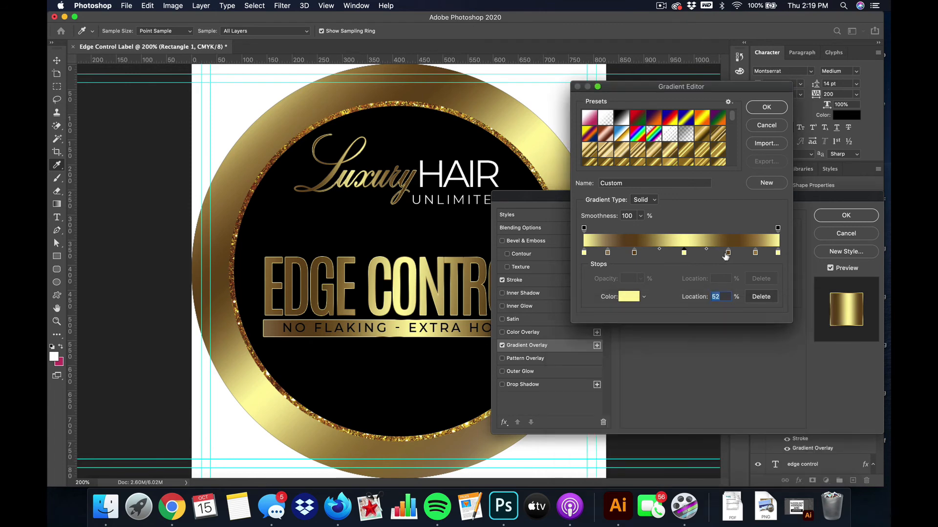
# Compare the remaining gold gradient stops with their matching ones and close the rectangle's layer style.
pyautogui.click(633, 253)
pyautogui.click(608, 253)
pyautogui.click(755, 252)
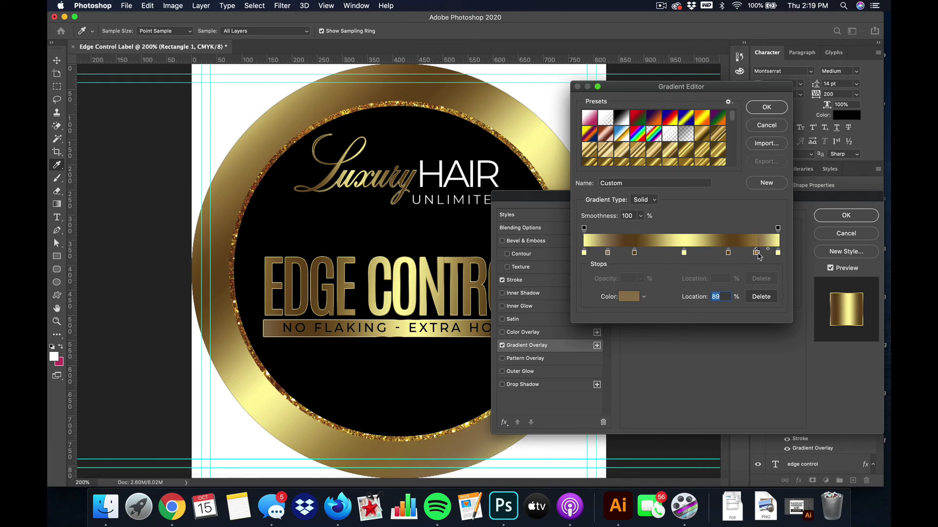
pyautogui.moveTo(757, 253); pyautogui.dragTo(755, 254)
pyautogui.click(583, 253)
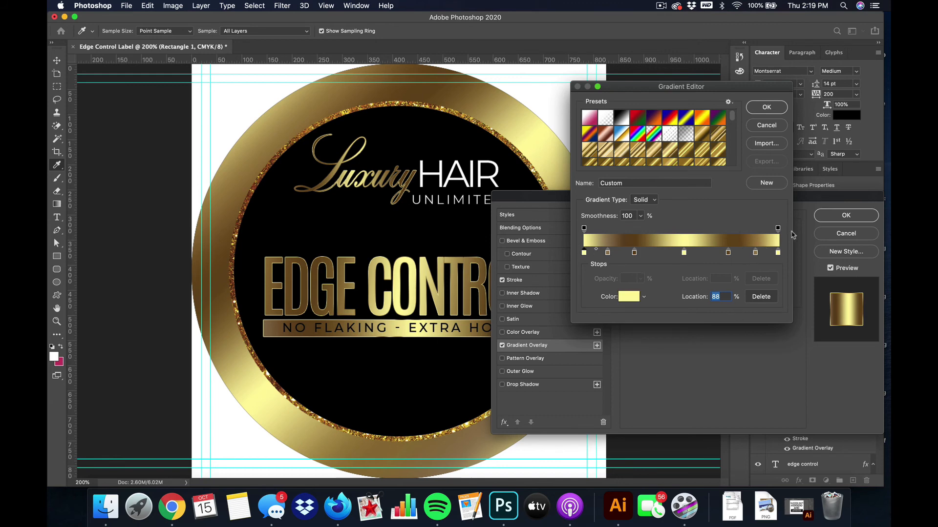
pyautogui.click(777, 253)
pyautogui.click(772, 110)
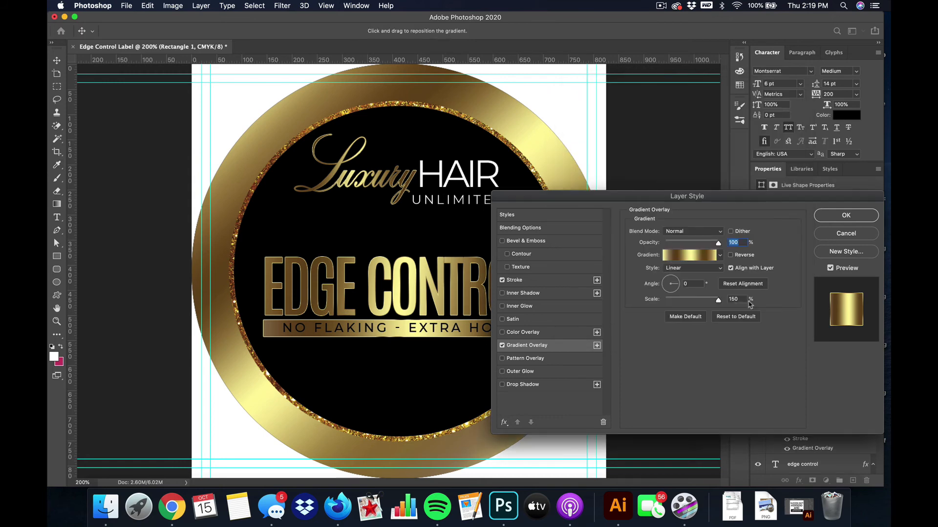
pyautogui.press('Return')
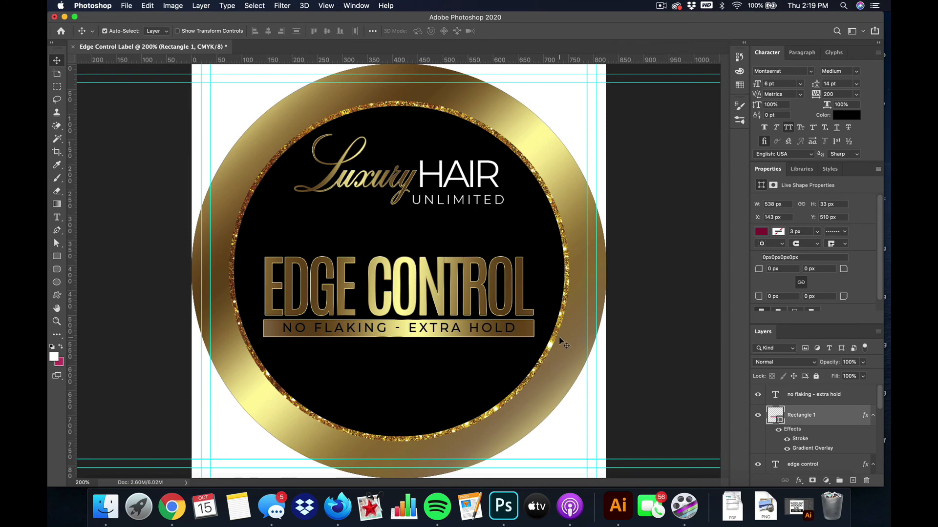
# Add the text "4 oz" below the gold tagline bar and set its color to white (ffffff).
pyautogui.press('t')
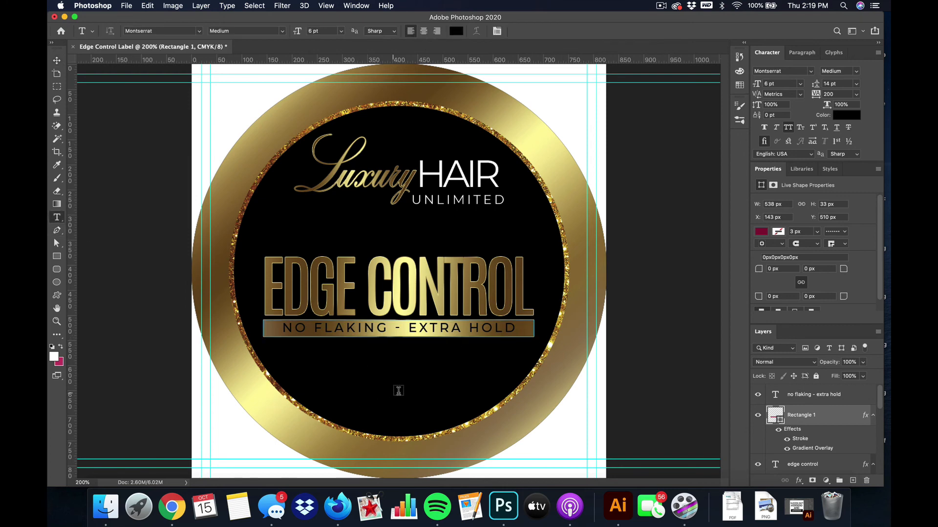
pyautogui.click(377, 391)
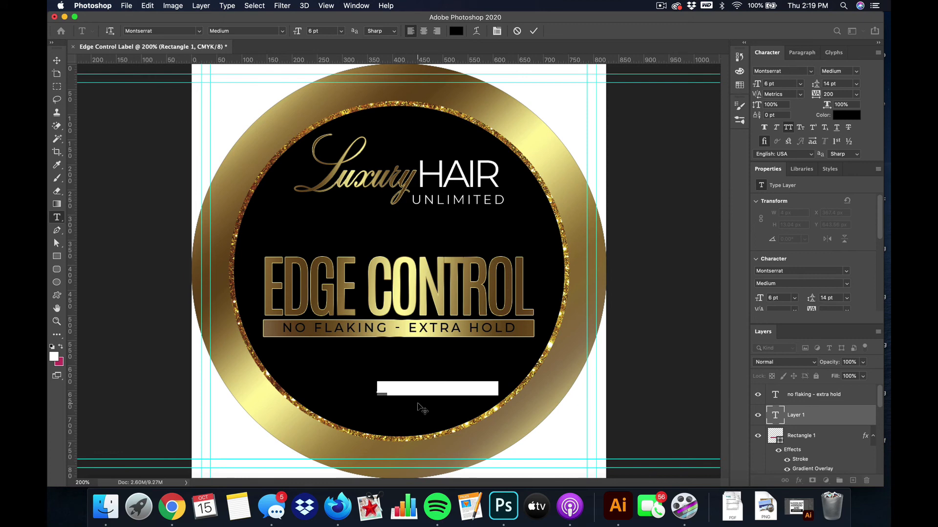
pyautogui.write('4 o')
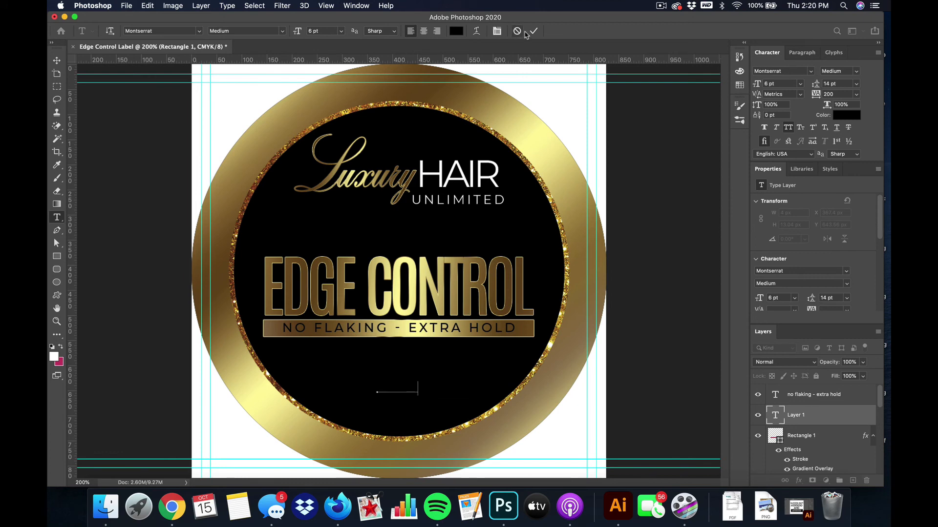
pyautogui.click(533, 30)
pyautogui.click(861, 120)
pyautogui.click(570, 326)
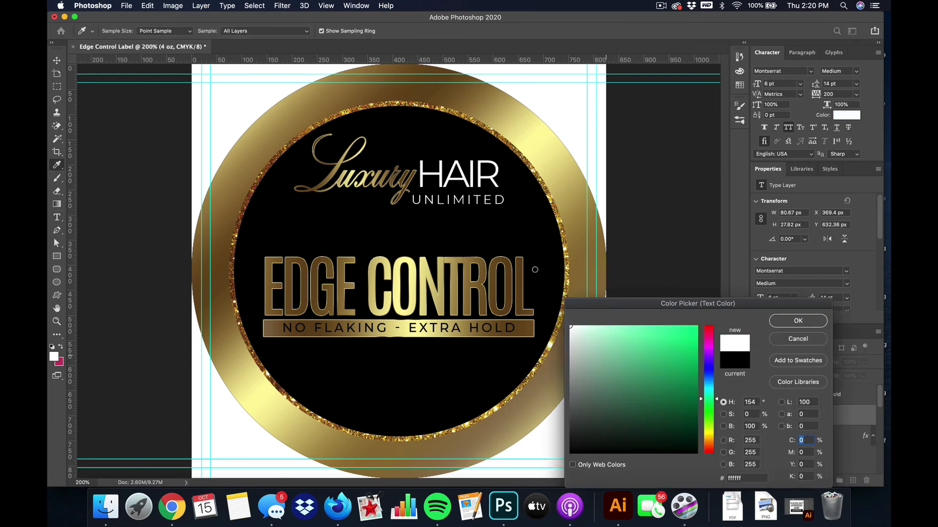
pyautogui.press('Return')
# Try the "4 oz" text at 24 pt and set its font to Arial Regular with tracking 0.
pyautogui.click(56, 74)
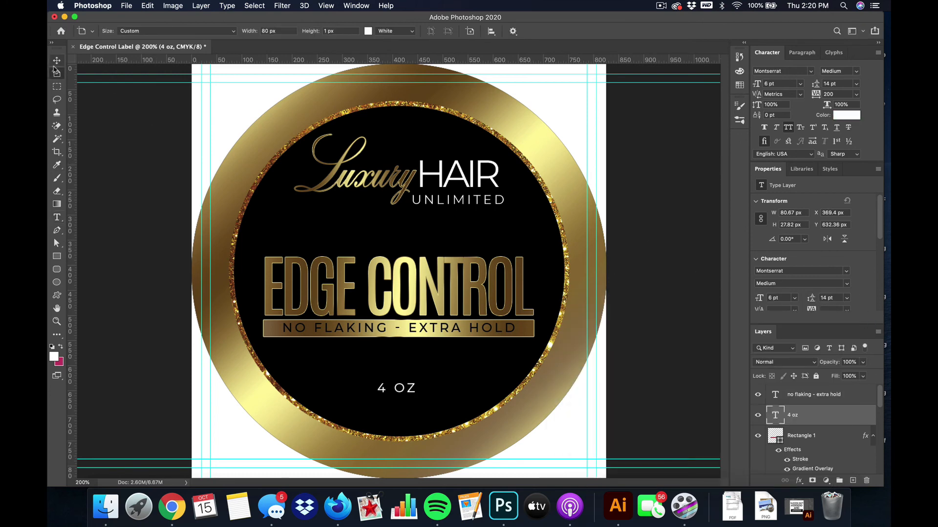
pyautogui.click(797, 84)
pyautogui.click(776, 174)
pyautogui.click(785, 71)
pyautogui.write('arial')
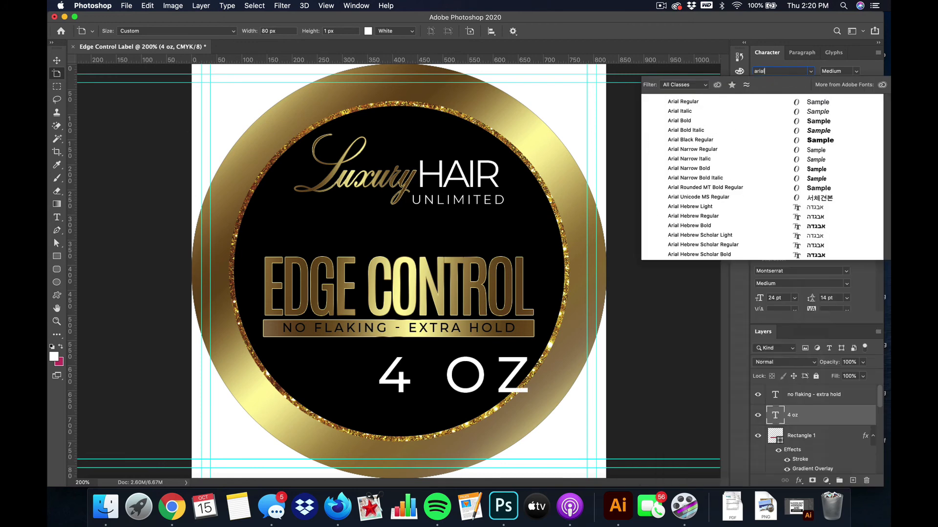
pyautogui.click(801, 104)
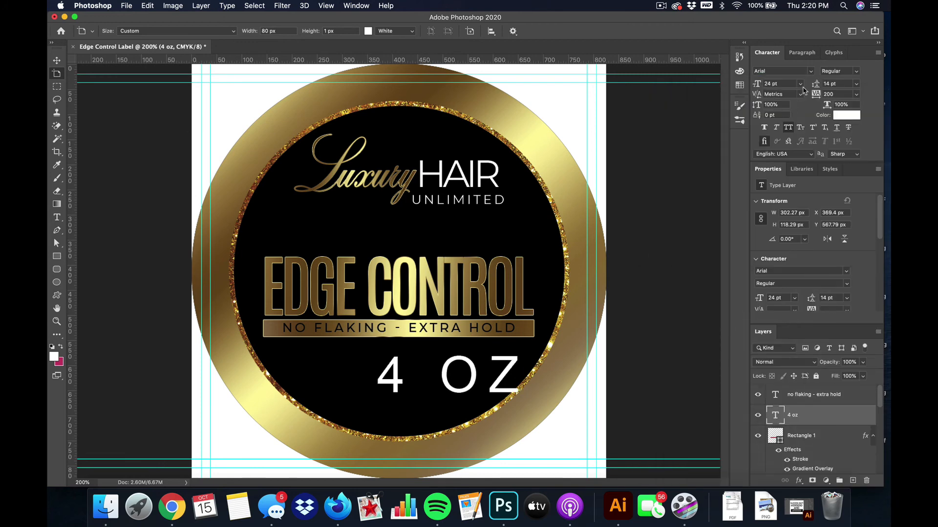
pyautogui.click(857, 95)
pyautogui.click(836, 153)
# Try the "4 oz" text at 16 and 11 pt, settle on 9 pt, and move it near the black circle's lower edge.
pyautogui.click(800, 84)
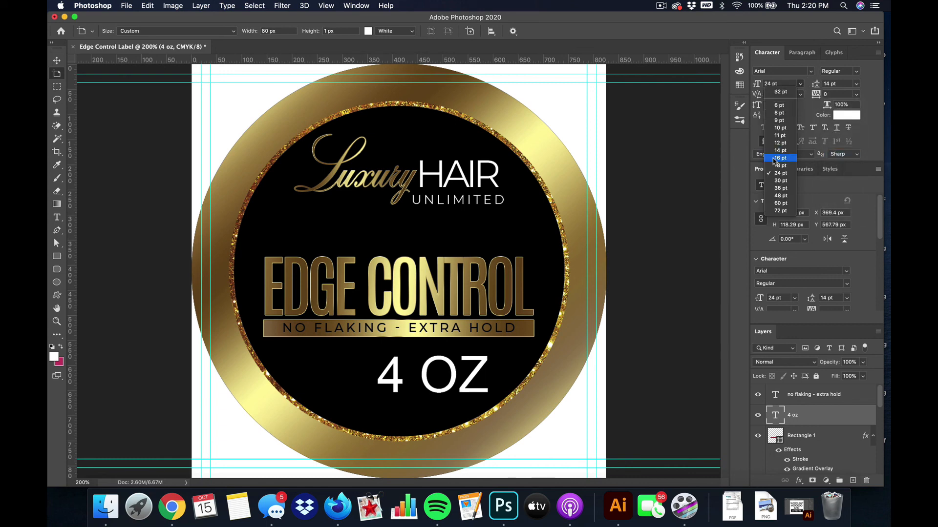
pyautogui.click(785, 156)
pyautogui.click(799, 84)
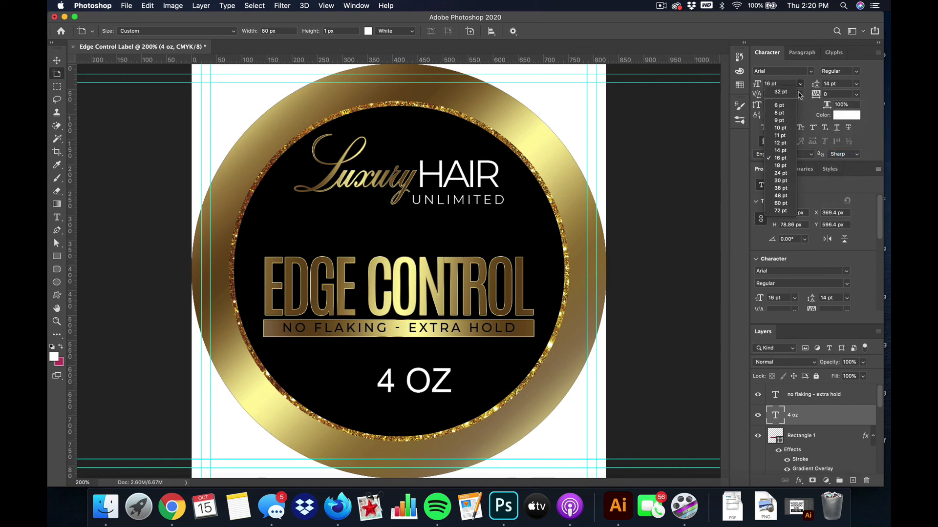
pyautogui.click(782, 135)
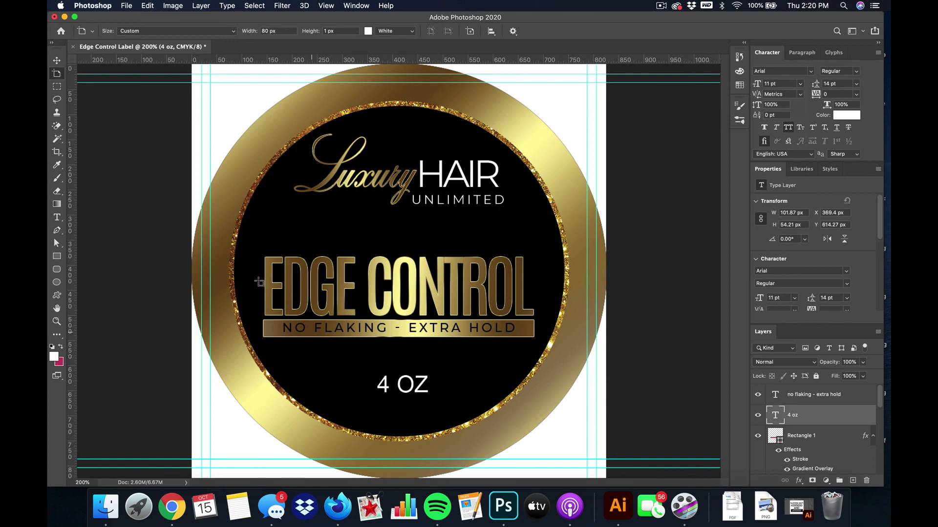
pyautogui.click(57, 60)
pyautogui.click(800, 84)
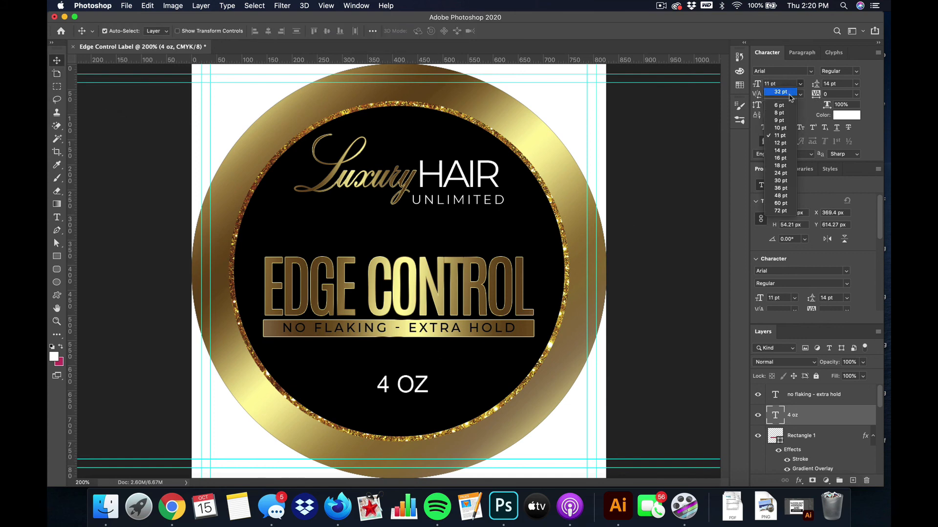
pyautogui.click(779, 120)
pyautogui.moveTo(416, 394); pyautogui.dragTo(413, 419)
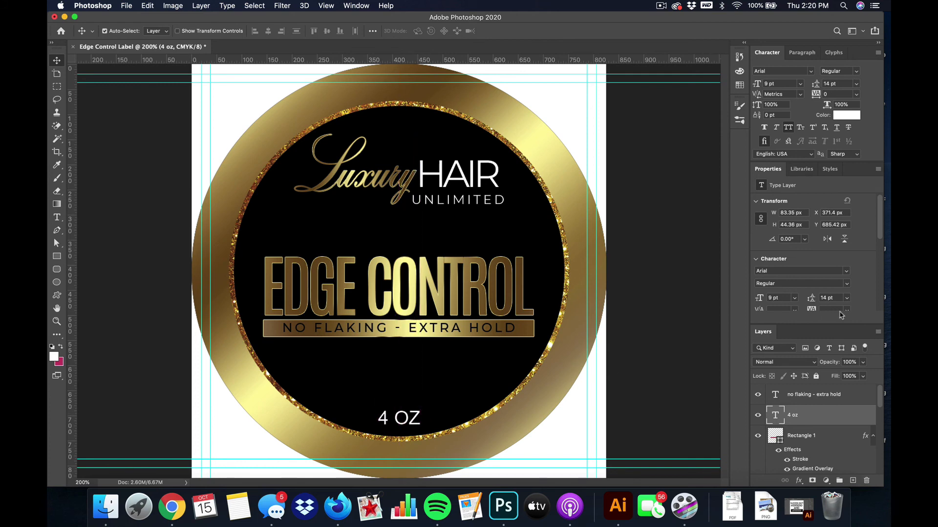
# Move the tagline text and its gold bar down about 15 px together, and nudge "Edge Control" slightly to the right.
pyautogui.click(527, 336)
pyautogui.keyDown('shift'); pyautogui.click(527, 332); pyautogui.keyUp('shift')
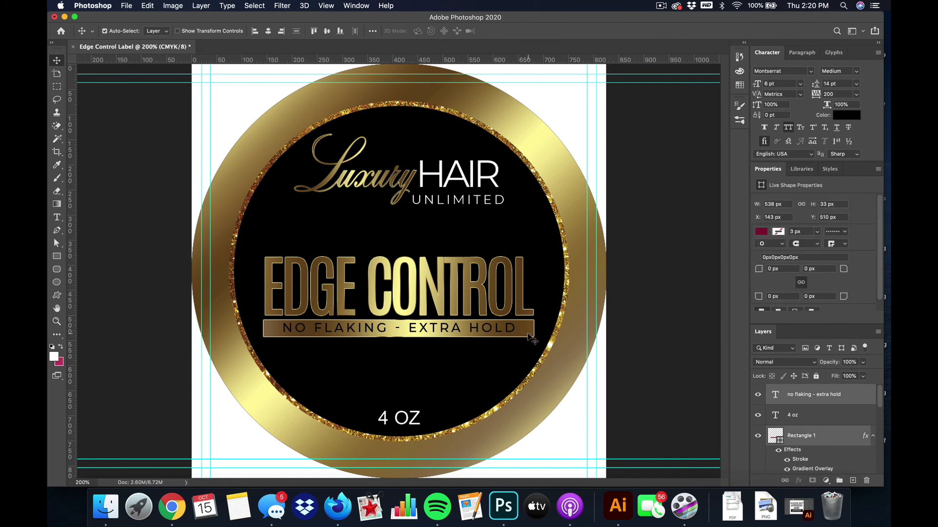
pyautogui.moveTo(527, 329); pyautogui.dragTo(528, 336)
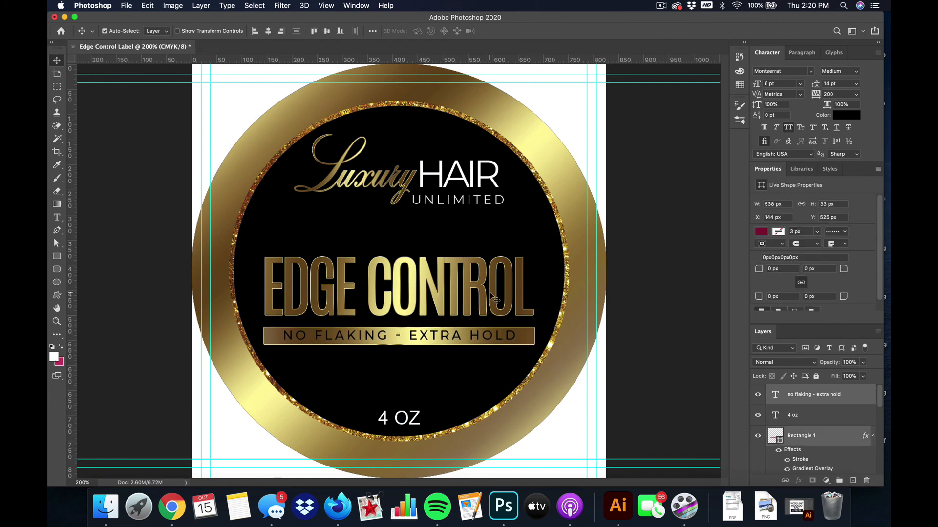
pyautogui.moveTo(509, 294); pyautogui.dragTo(513, 293)
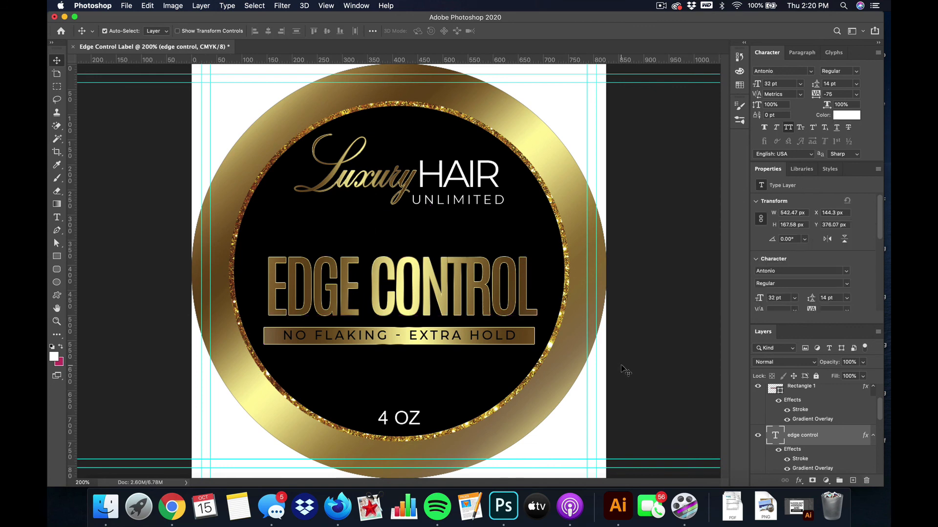
# Hide the white Background layer so the area around the round label is transparent.
pyautogui.press('super+minus')
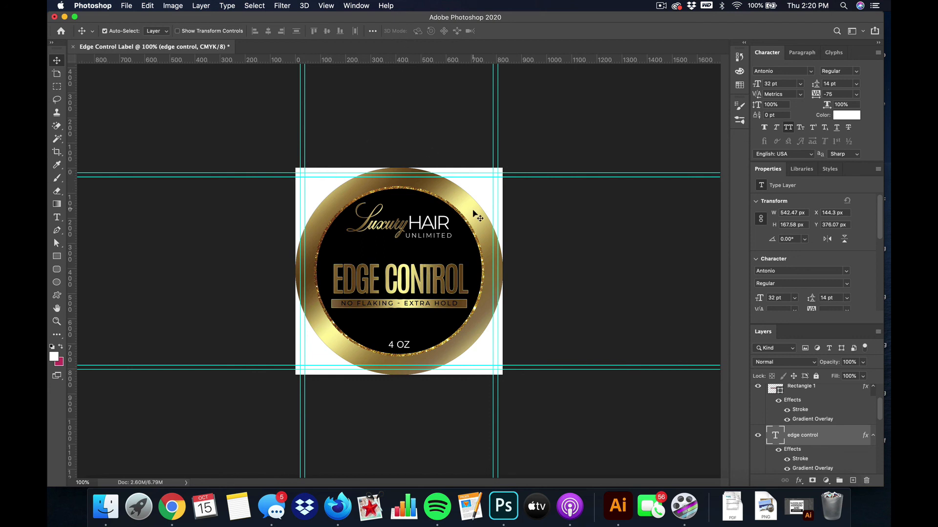
pyautogui.click(482, 189)
pyautogui.scroll(-3, 762, 446)
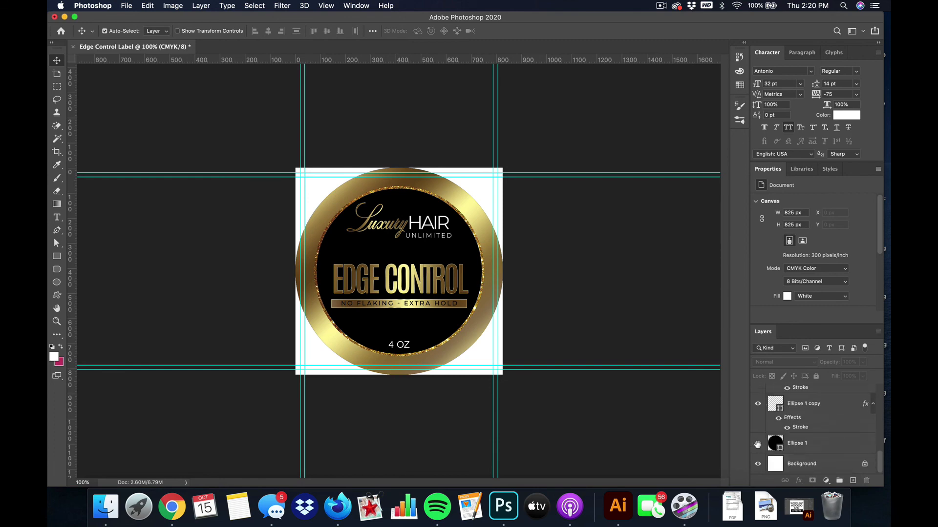
pyautogui.click(758, 463)
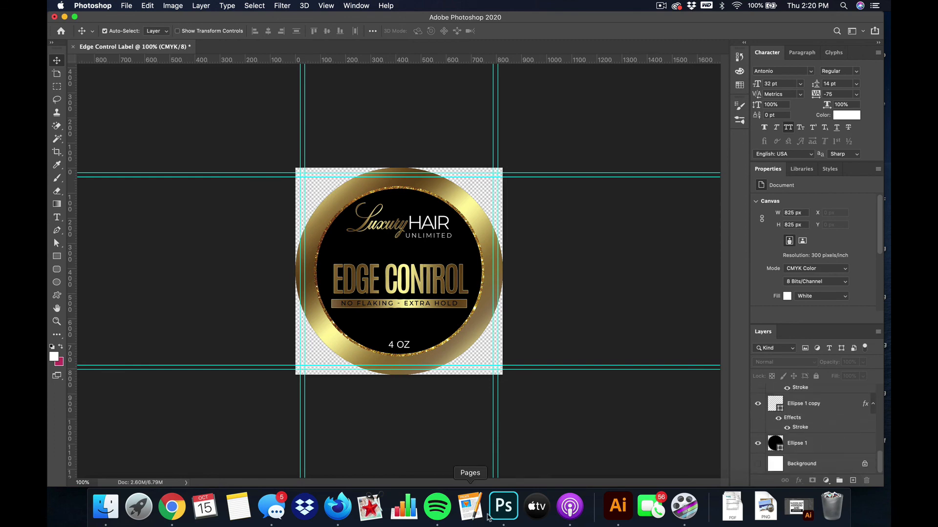
pyautogui.click(126, 6)
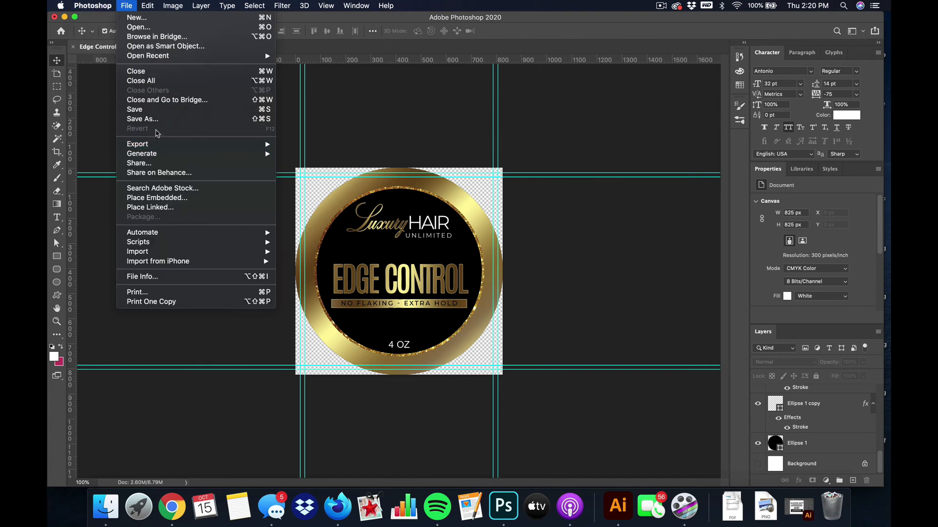
pyautogui.click(156, 120)
pyautogui.click(502, 339)
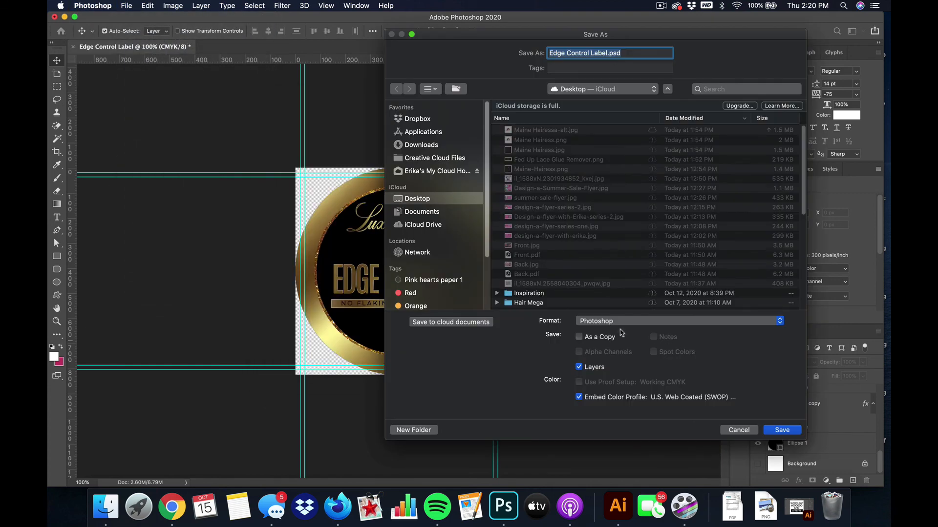
pyautogui.click(615, 325)
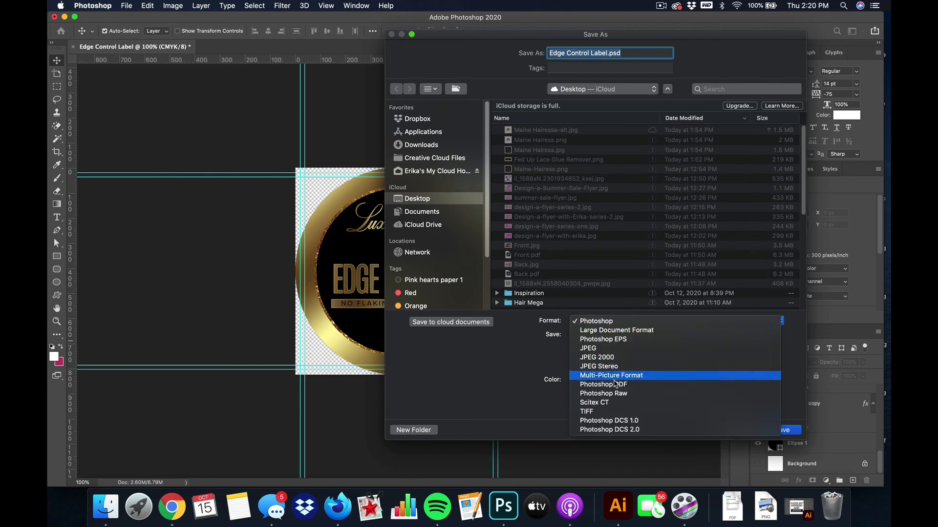
pyautogui.click(615, 386)
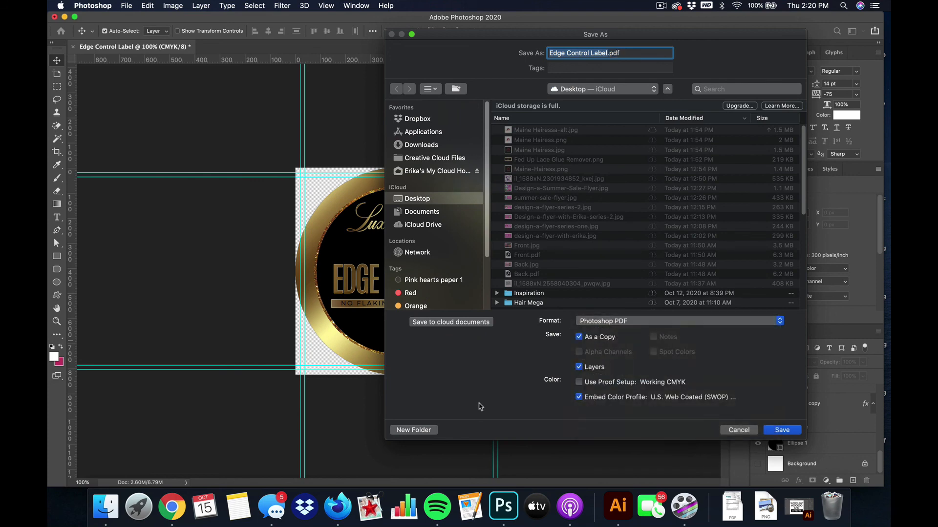
pyautogui.click(597, 338)
pyautogui.click(746, 430)
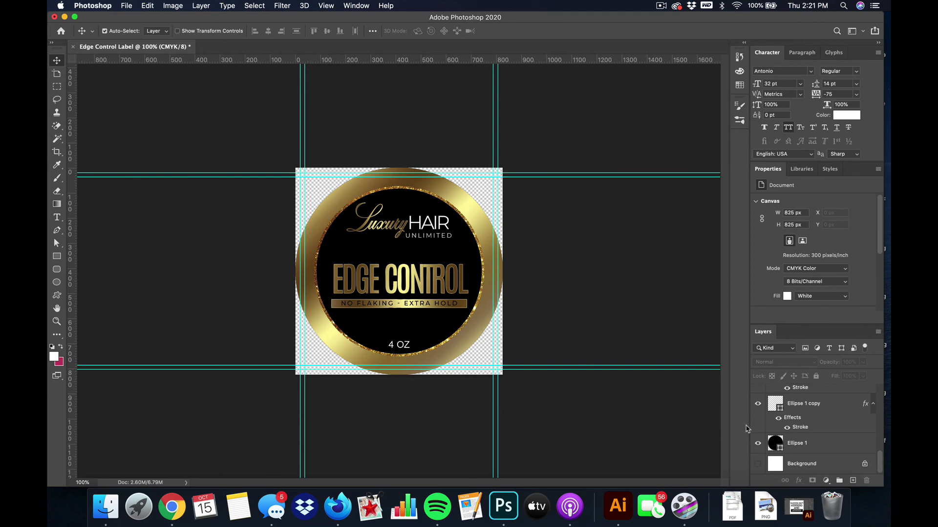
# Try converting all the label's text layers, from the "no flaking - extra hold" tagline to "Luxury", to shapes.
pyautogui.click(387, 233)
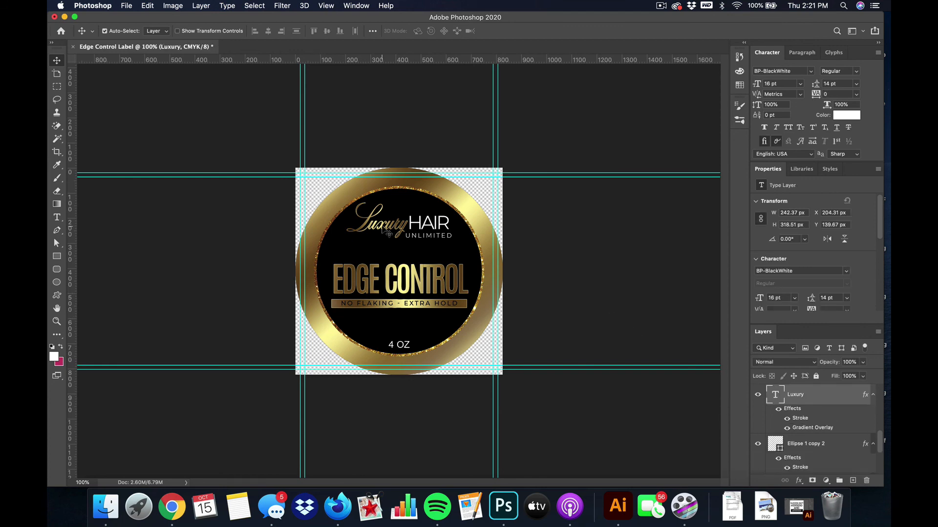
pyautogui.click(877, 169)
pyautogui.click(806, 198)
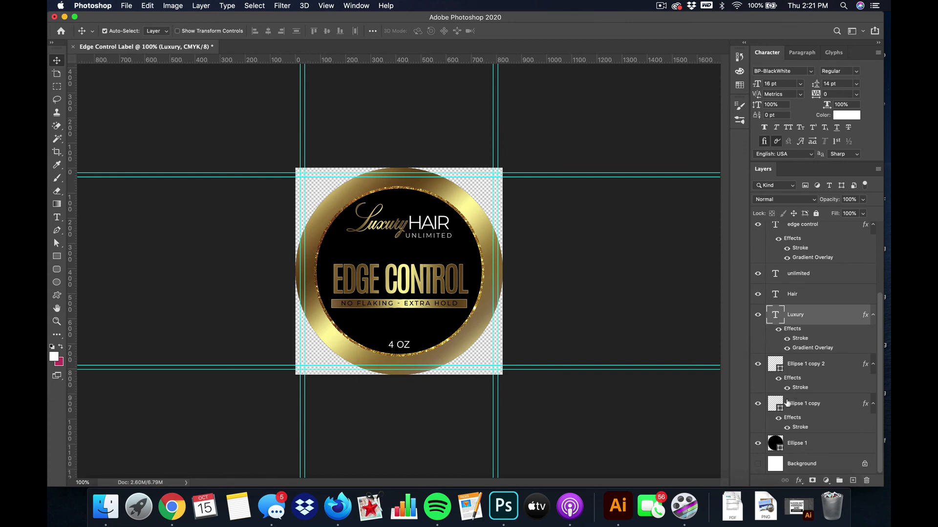
pyautogui.scroll(5, 787, 403)
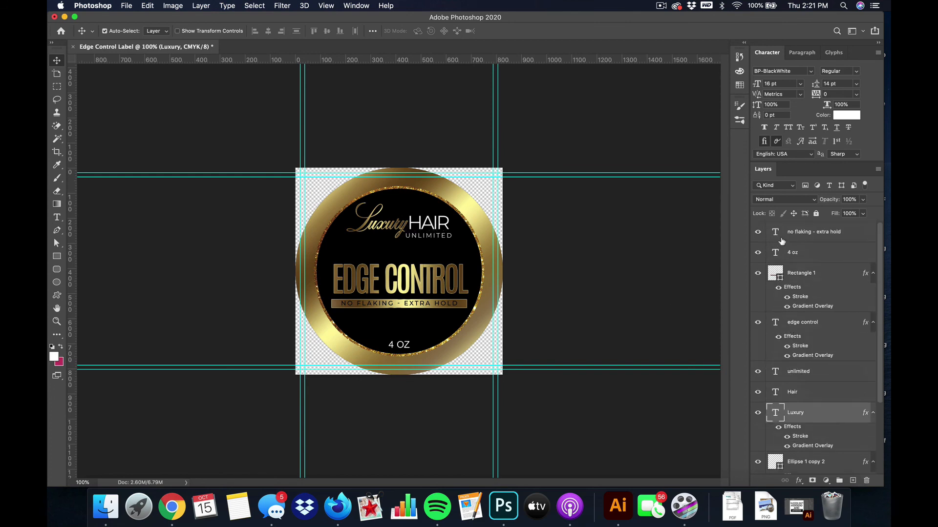
pyautogui.keyDown('shift'); pyautogui.click(781, 241); pyautogui.keyUp('shift')
pyautogui.rightClick(782, 250)
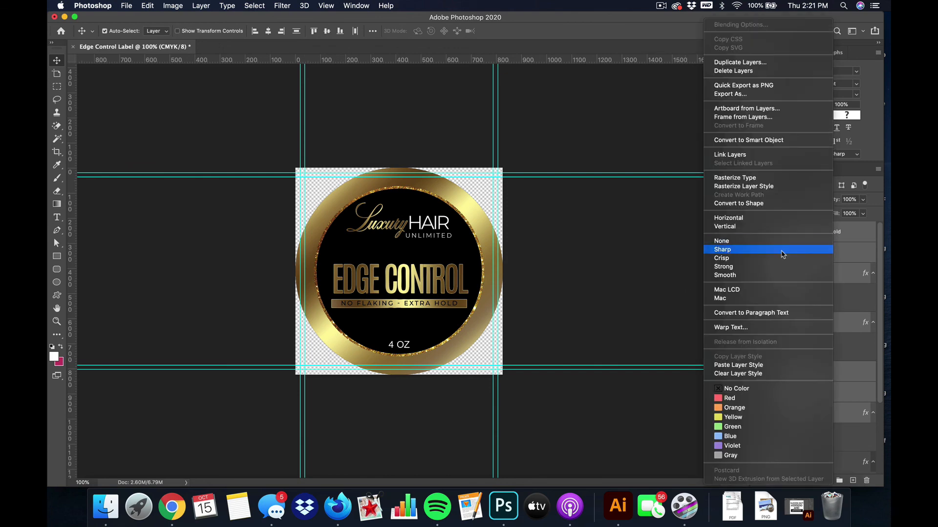
pyautogui.click(783, 250)
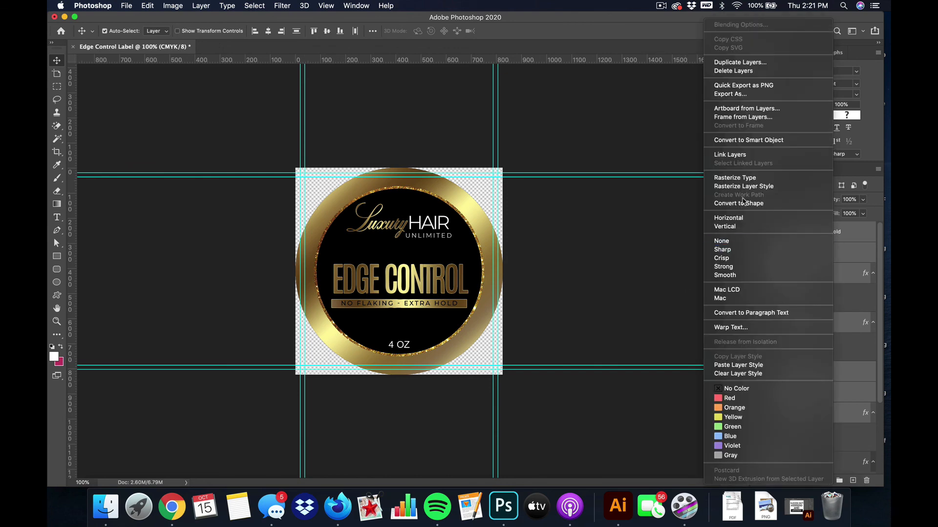
pyautogui.click(636, 290)
# Check the converted "Edge Control" shape layer by hiding it and showing it again.
pyautogui.click(446, 283)
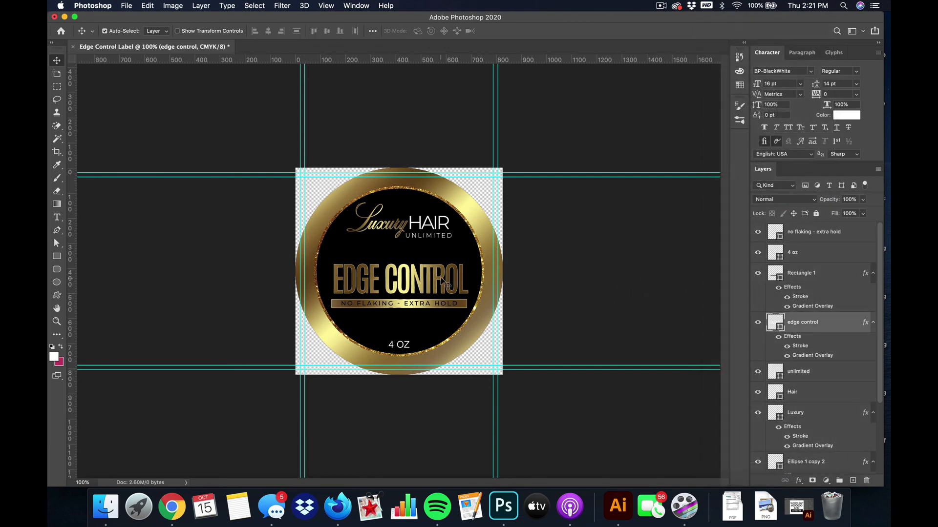
pyautogui.click(756, 323)
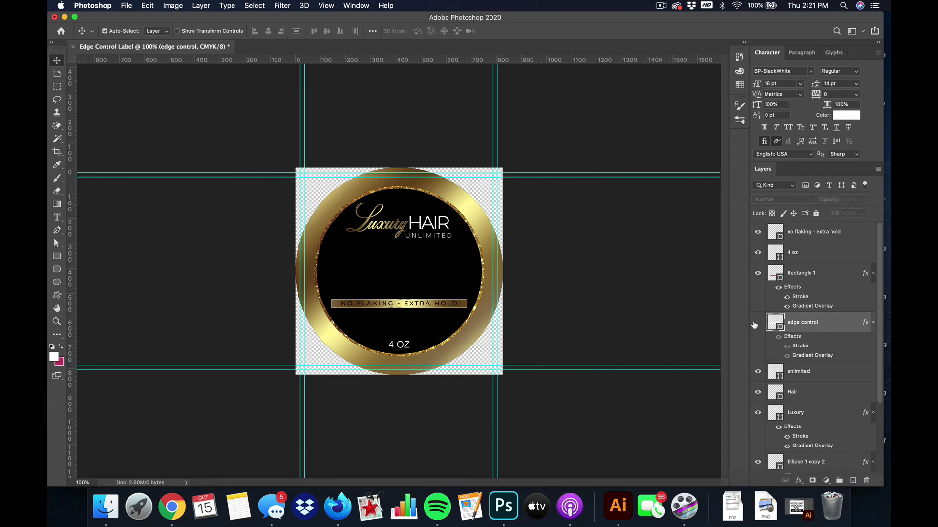
pyautogui.click(756, 324)
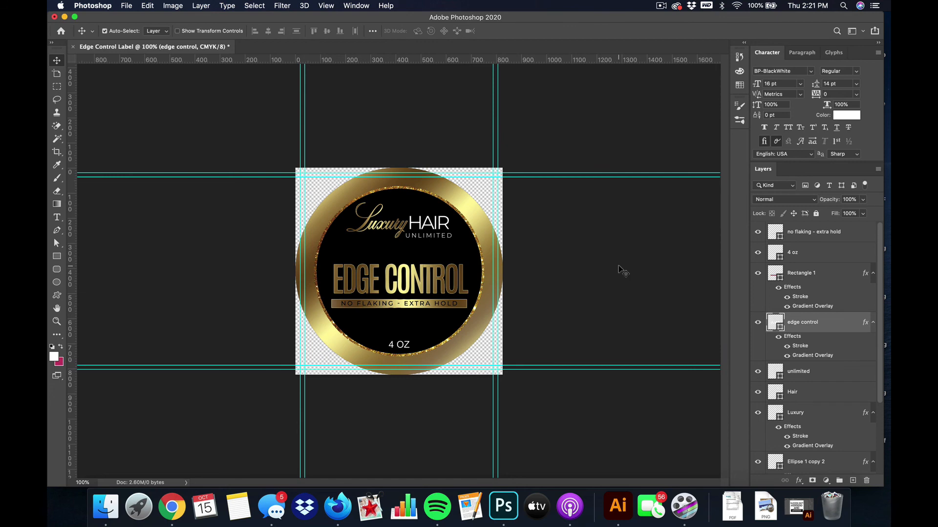
# Undo the visibility changes and the shape conversion to restore the editable text layers, and deselect all layers.
pyautogui.press('super+comma')
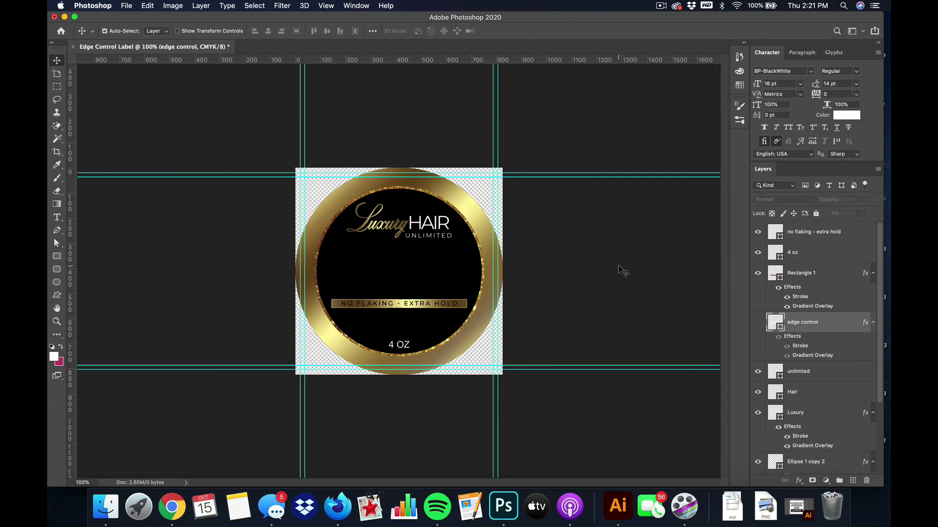
pyautogui.press('super+comma')
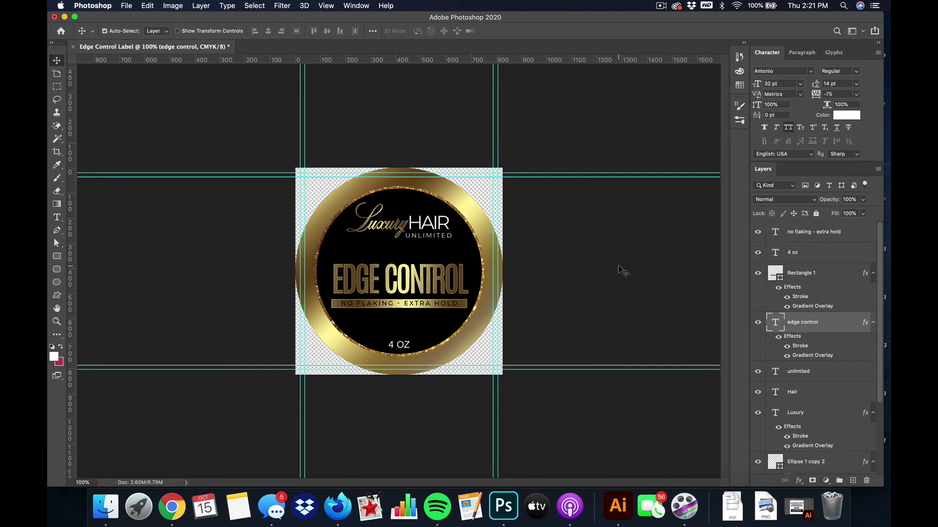
pyautogui.click(636, 296)
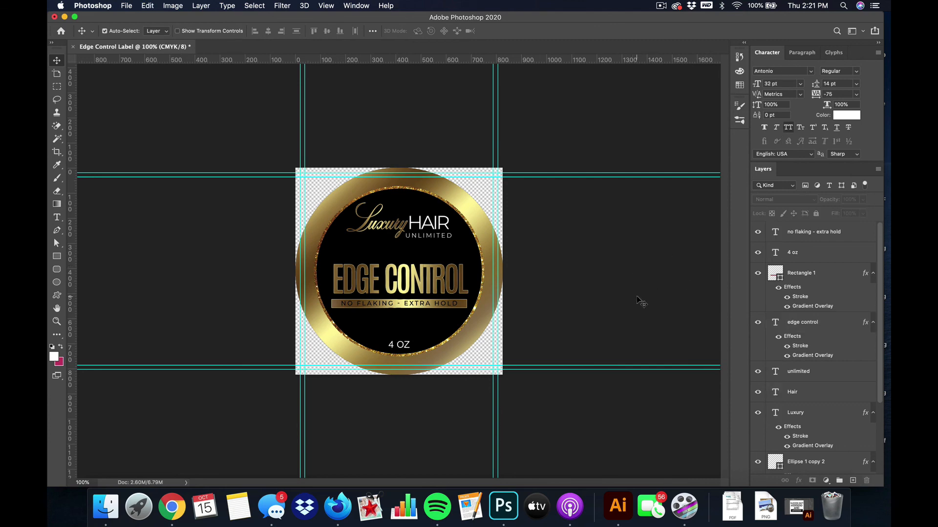